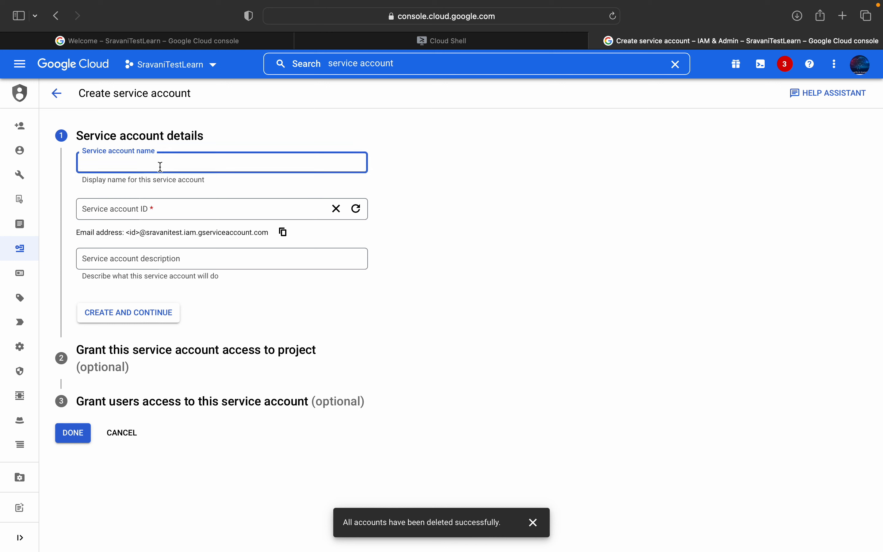
Step: Create a service account named demosaa, described as "This is demo for Use the client libraries inside Compute Engine to access BigQuery data through Service Account"
{"action": "type", "text": "demosaa"}
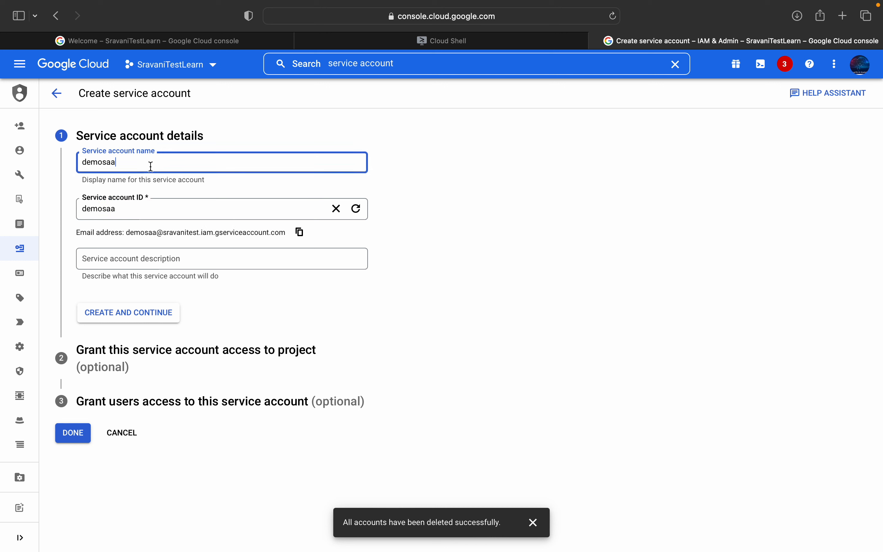
{"action": "left_click", "coordinate": [137, 257]}
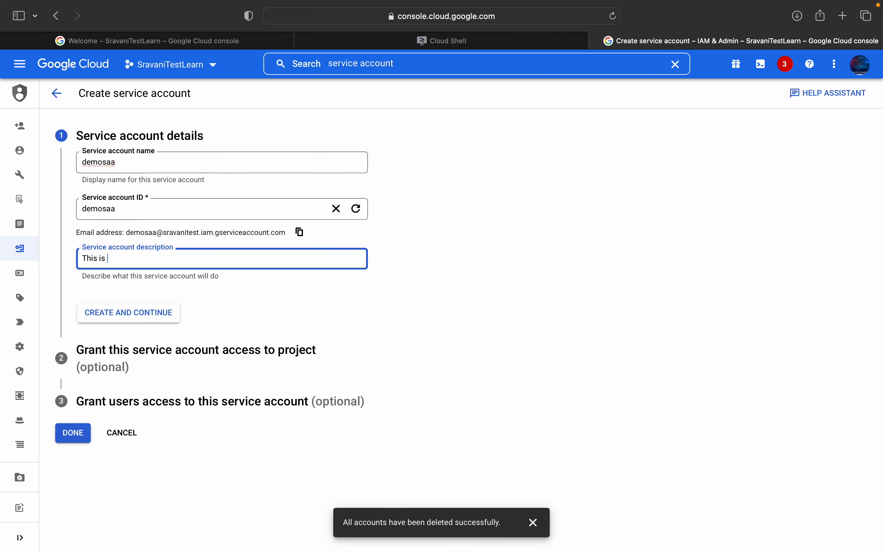
{"action": "key", "text": "super+Tab"}
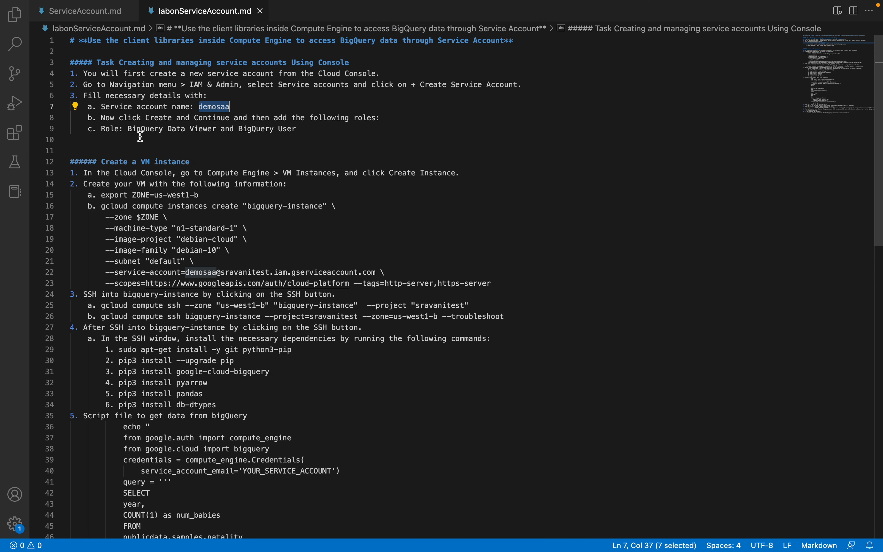
{"action": "left_click_drag", "start_coordinate": [88, 40], "coordinate": [505, 41]}
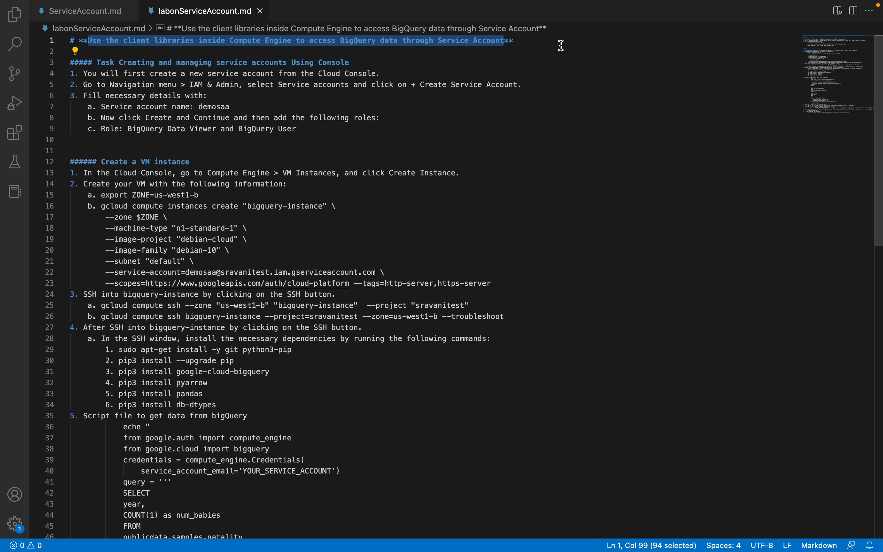
{"action": "key", "text": "super+Tab"}
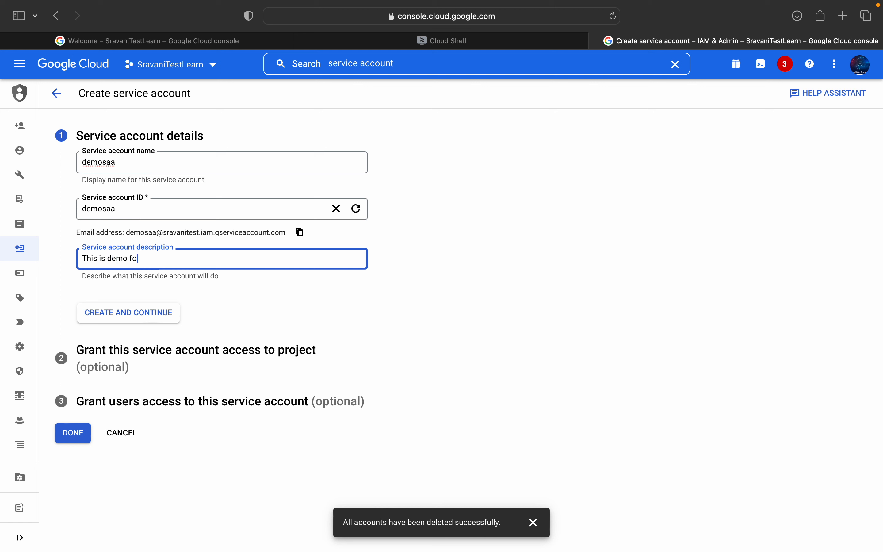
{"action": "key", "text": "super+v"}
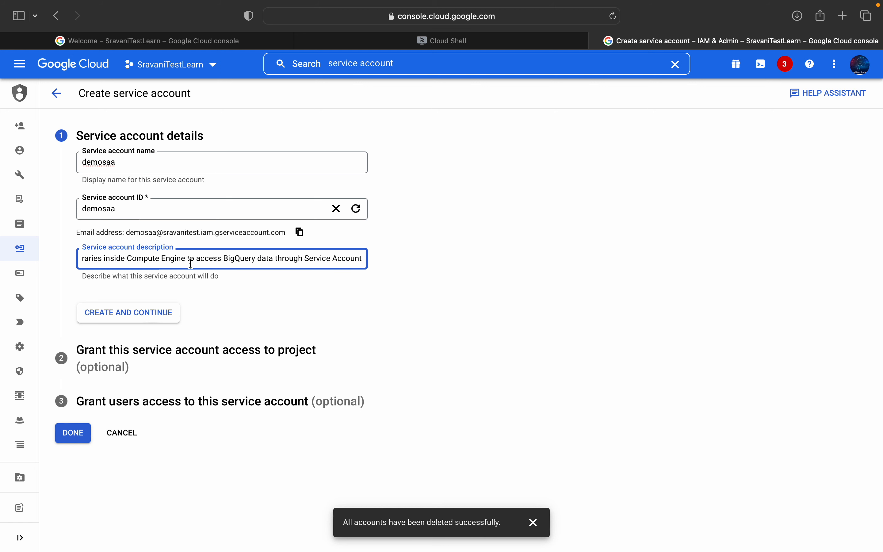
{"action": "left_click", "coordinate": [148, 316]}
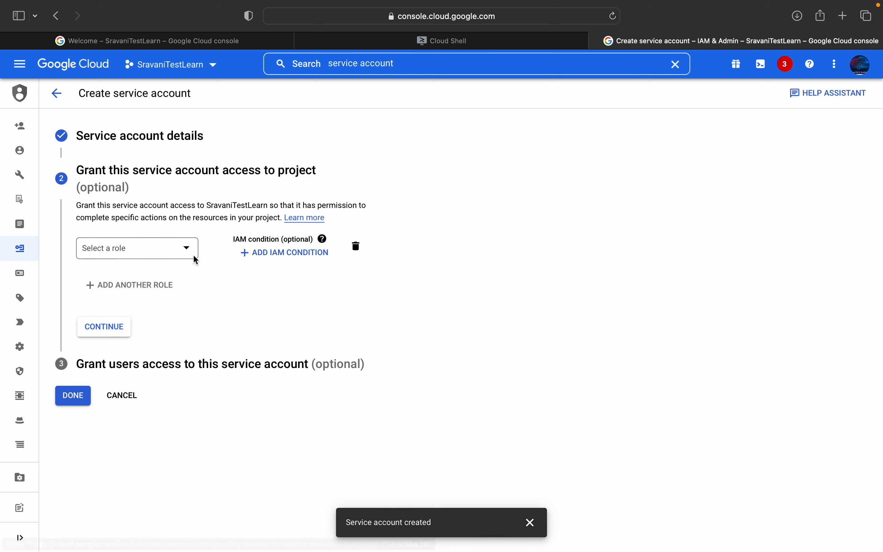
Step: Choose BigQuery Data Viewer as the service account's first project role and submit it
{"action": "left_click", "coordinate": [193, 251]}
{"action": "left_click", "coordinate": [144, 299]}
{"action": "scroll", "coordinate": [140, 365], "scroll_direction": "down", "scroll_amount": 3}
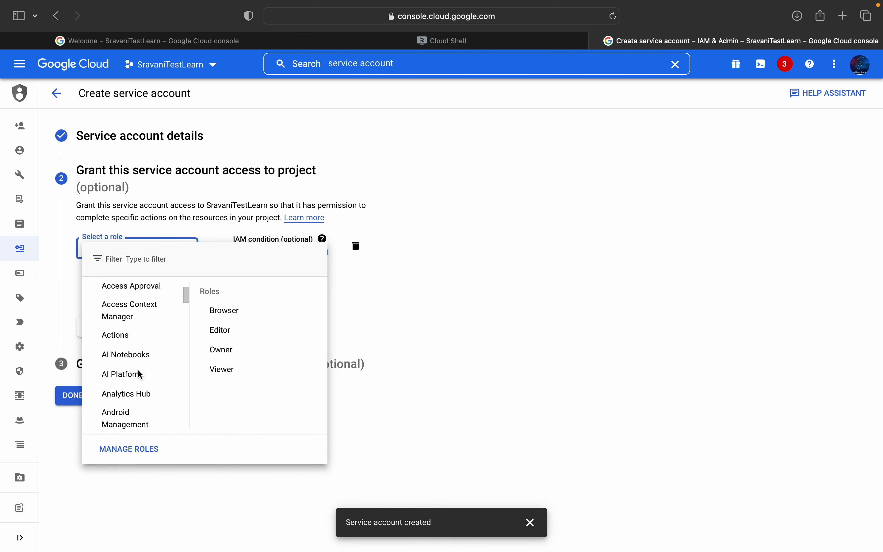
{"action": "scroll", "coordinate": [141, 374], "scroll_direction": "down", "scroll_amount": 6}
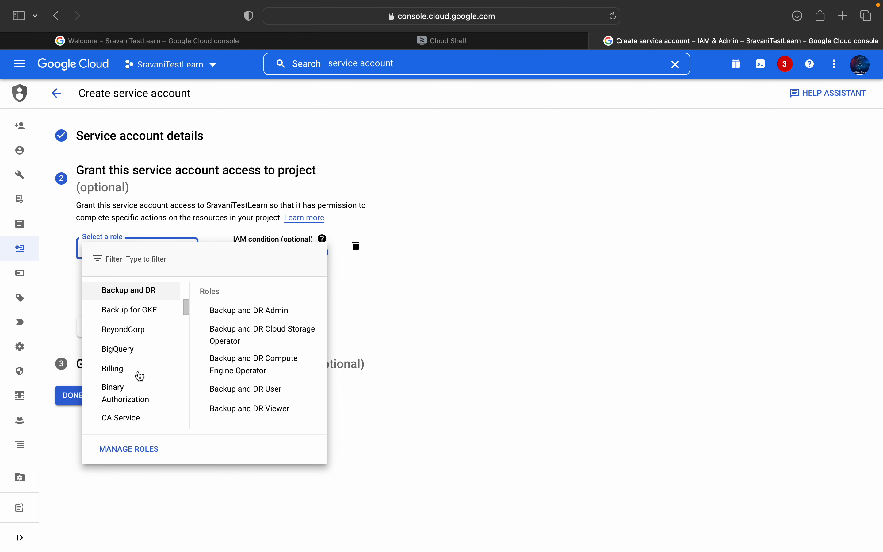
{"action": "mouse_move", "coordinate": [131, 350]}
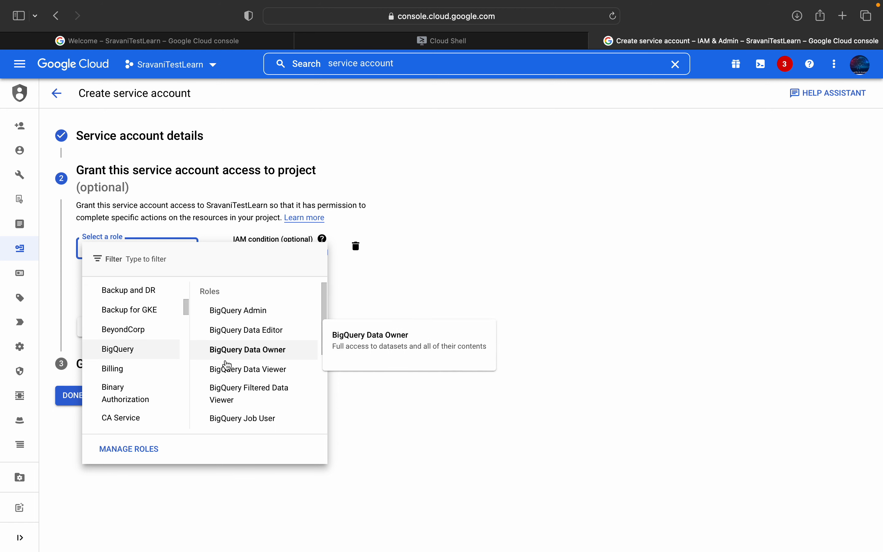
{"action": "left_click", "coordinate": [252, 381]}
{"action": "left_click", "coordinate": [110, 345]}
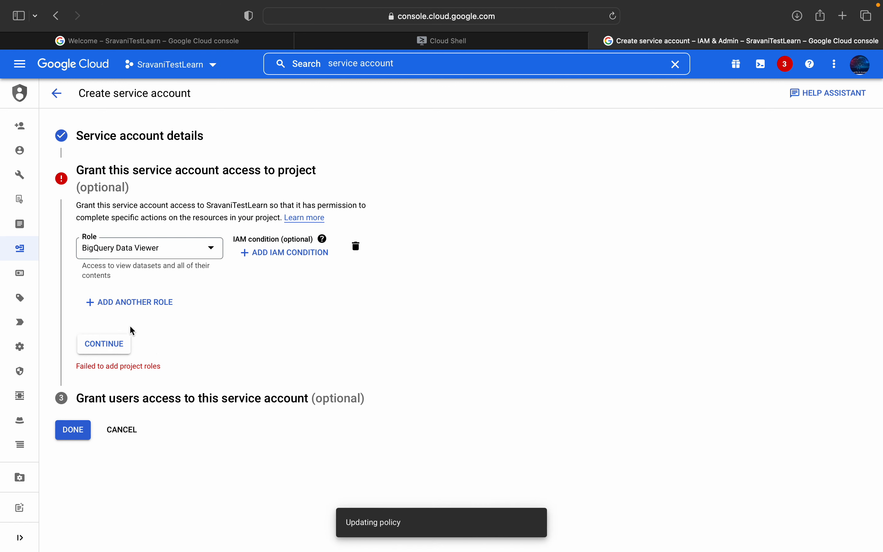
Step: Add BigQuery User as a second project role for the service account and submit both roles
{"action": "left_click", "coordinate": [130, 303]}
{"action": "left_click", "coordinate": [192, 310]}
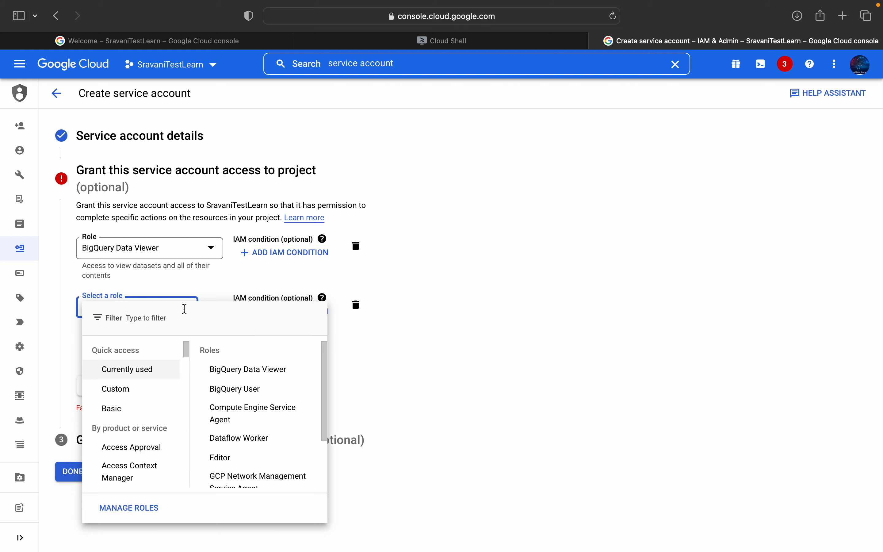
{"action": "left_click", "coordinate": [235, 389]}
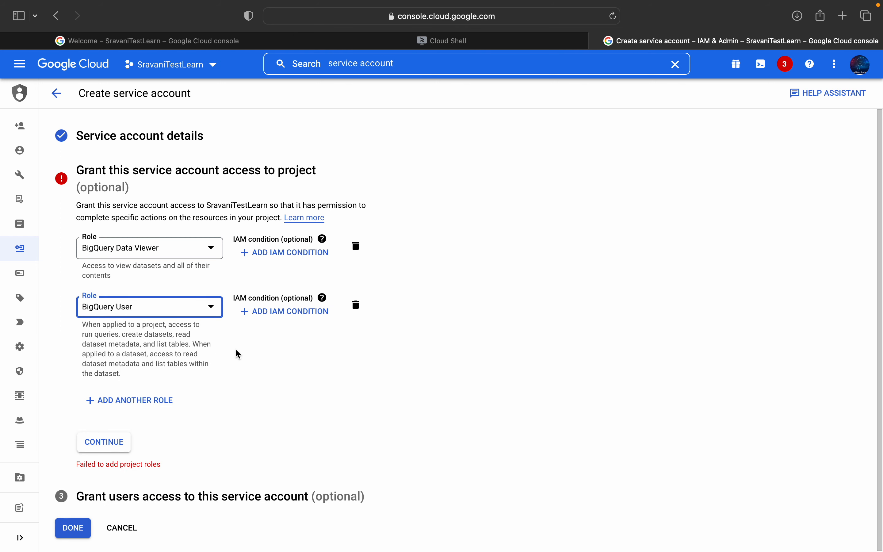
{"action": "left_click", "coordinate": [123, 438]}
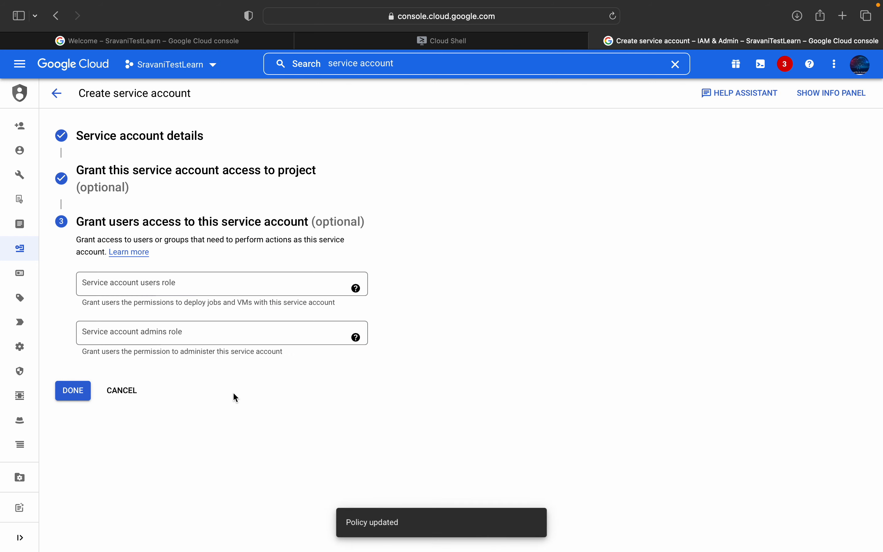
Step: Assign the service account users role to the user's e-mail address and finish creating the service account
{"action": "left_click", "coordinate": [175, 288]}
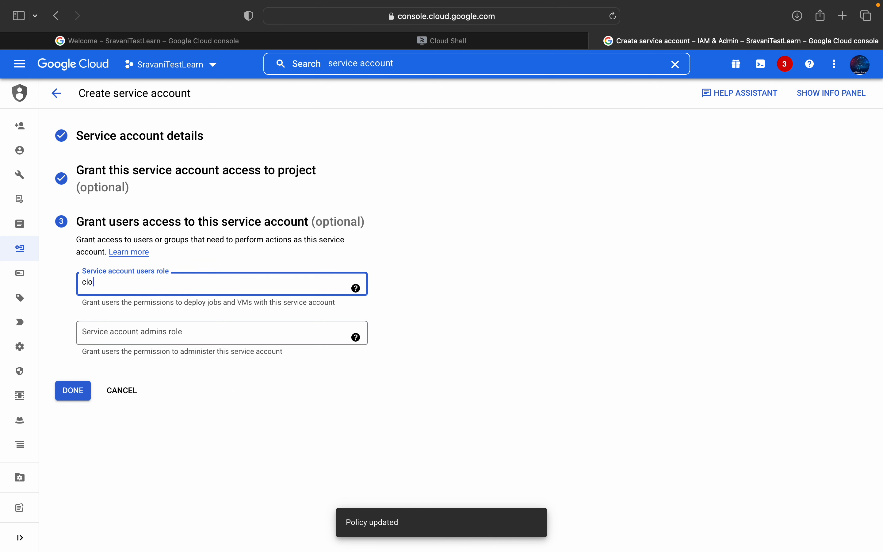
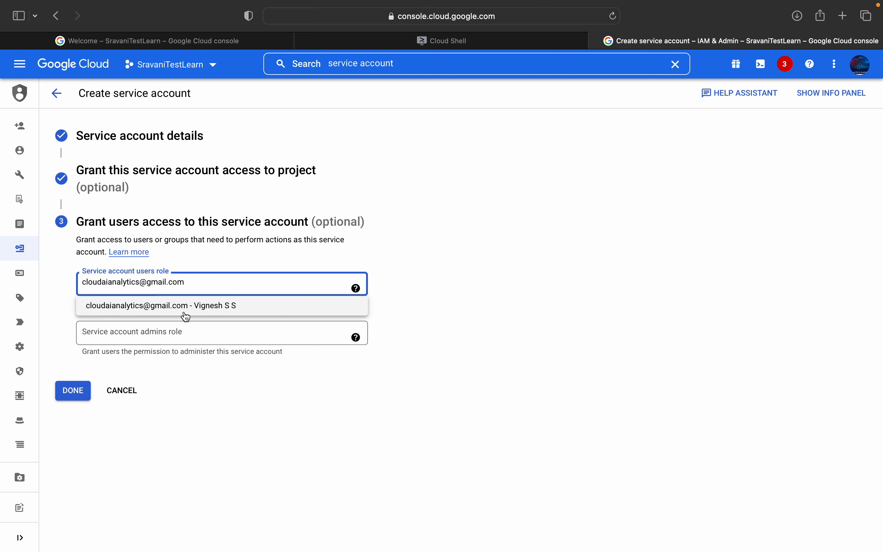
{"action": "left_click", "coordinate": [183, 309]}
{"action": "left_click", "coordinate": [76, 390]}
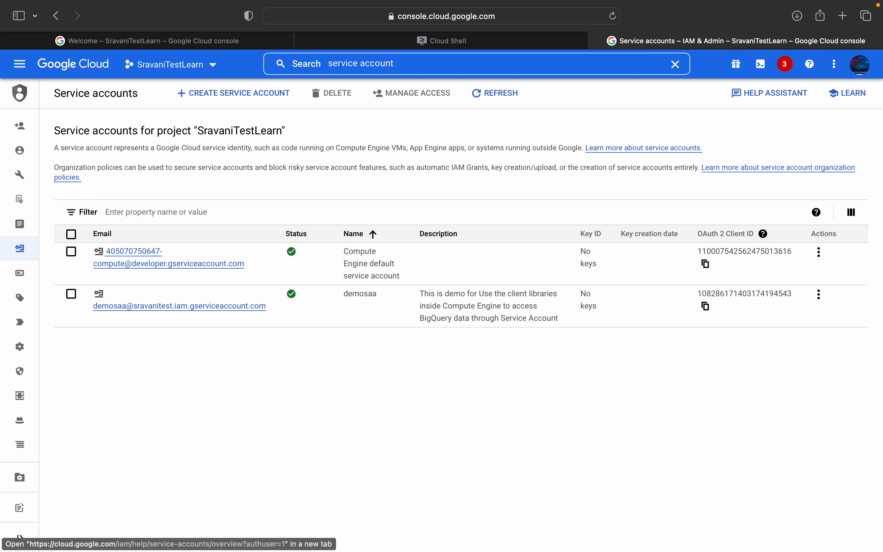
Step: Review the project's IAM permissions, marking the four deleted service account principals, and return to the service accounts list
{"action": "mouse_move", "coordinate": [5, 186]}
{"action": "left_click", "coordinate": [46, 125]}
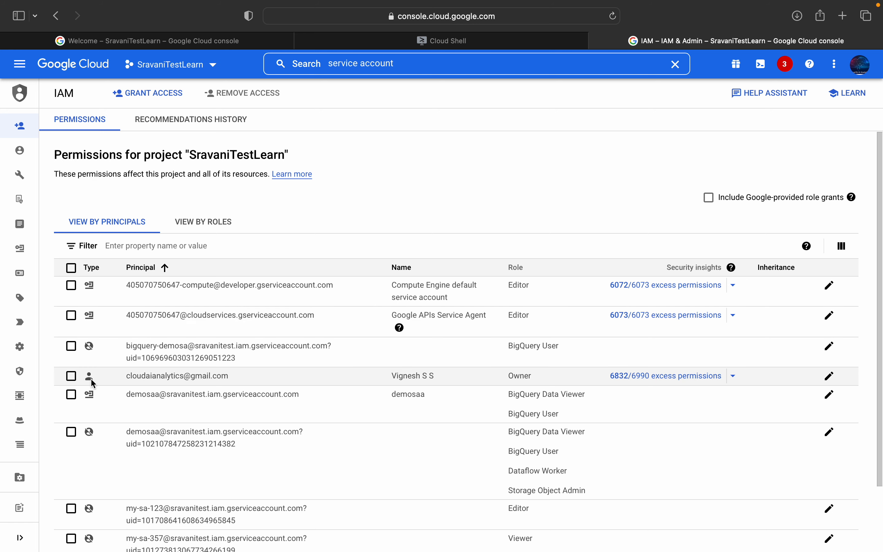
{"action": "scroll", "coordinate": [109, 400], "scroll_direction": "down", "scroll_amount": 2}
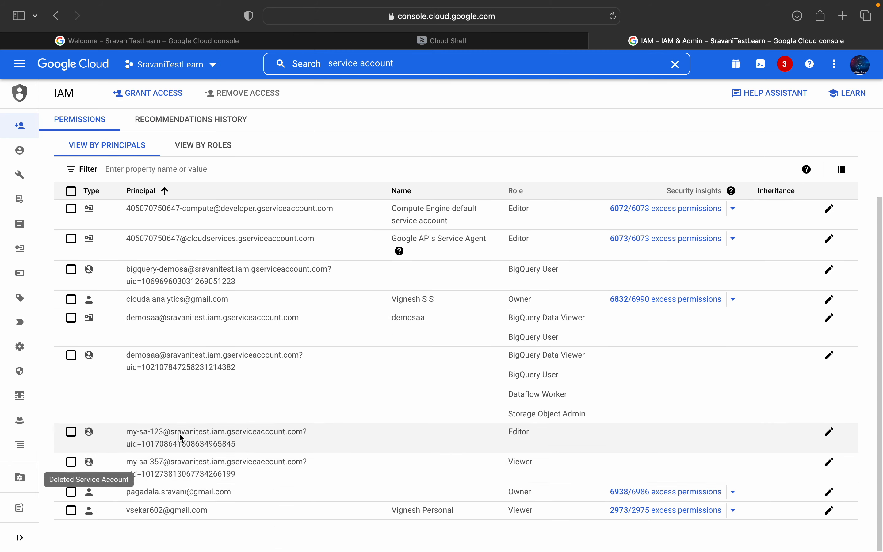
{"action": "left_click", "coordinate": [71, 461]}
{"action": "left_click", "coordinate": [72, 432]}
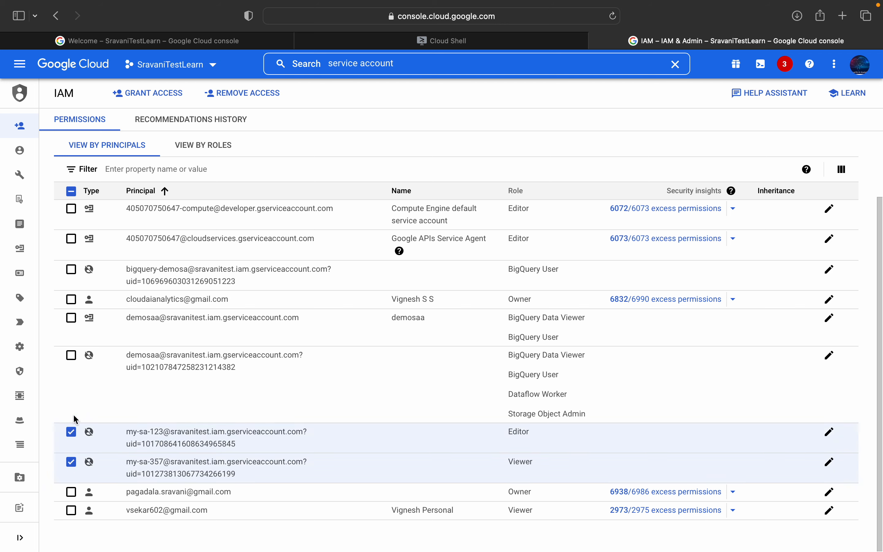
{"action": "left_click", "coordinate": [71, 355]}
{"action": "left_click", "coordinate": [71, 269]}
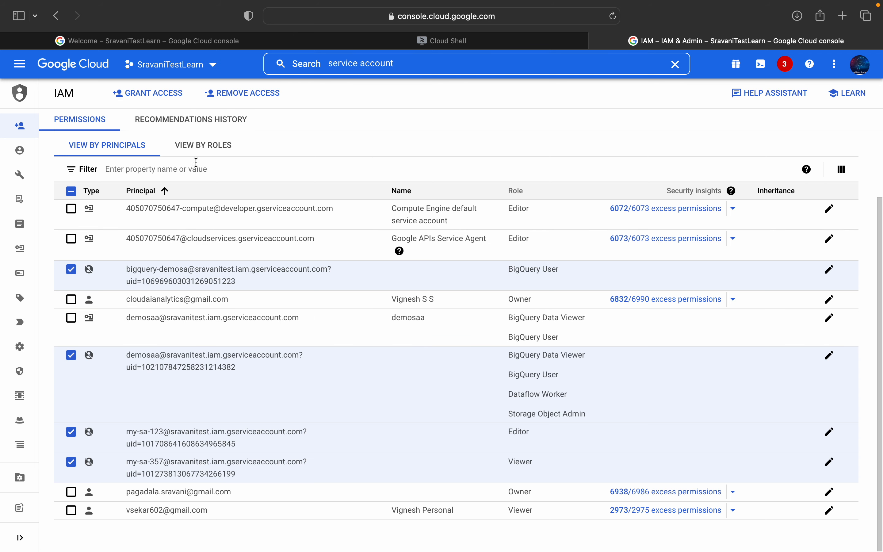
{"action": "mouse_move", "coordinate": [32, 272]}
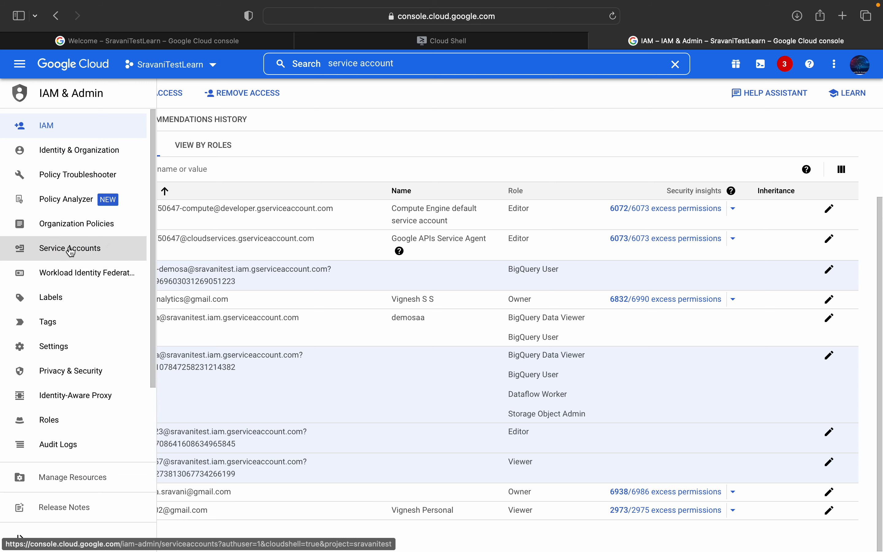
{"action": "left_click", "coordinate": [70, 248]}
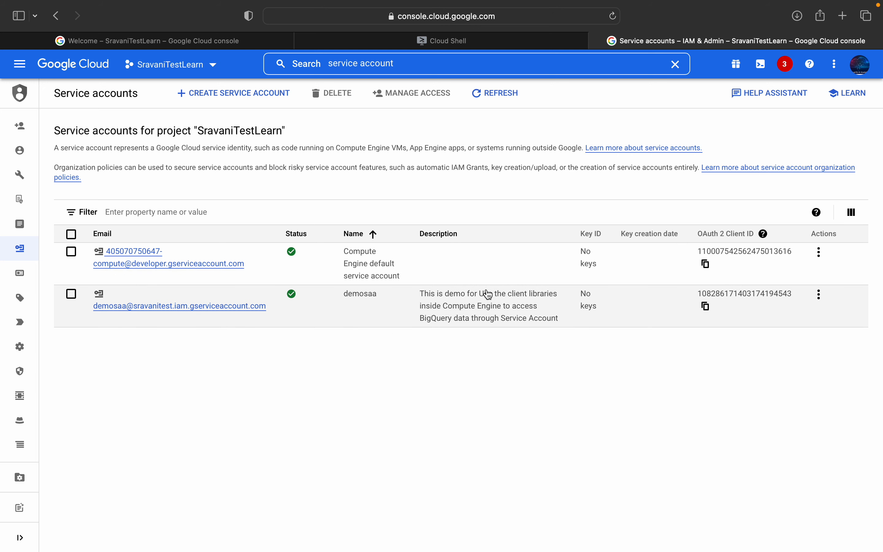
Step: Copy the zone export command from labonServiceAccount.md in VS Code and go back to Cloud Shell
{"action": "left_click", "coordinate": [475, 41]}
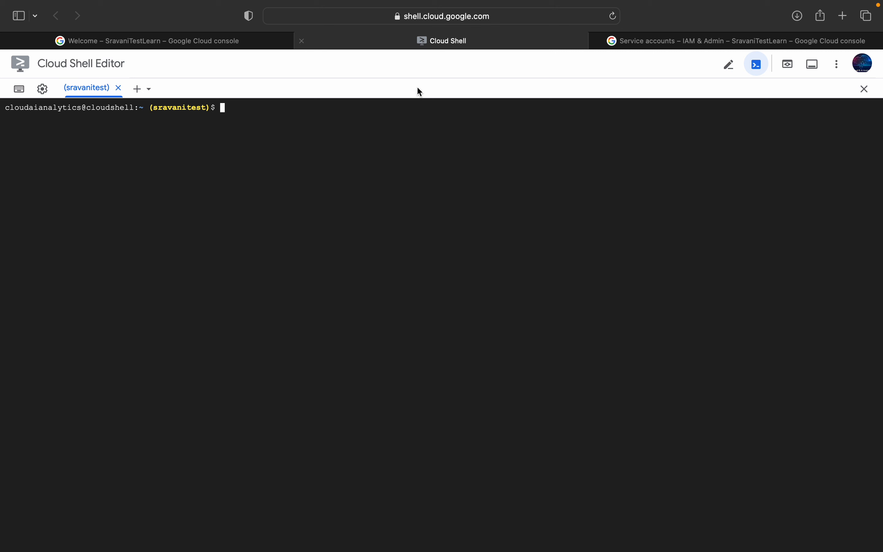
{"action": "left_click", "coordinate": [213, 43]}
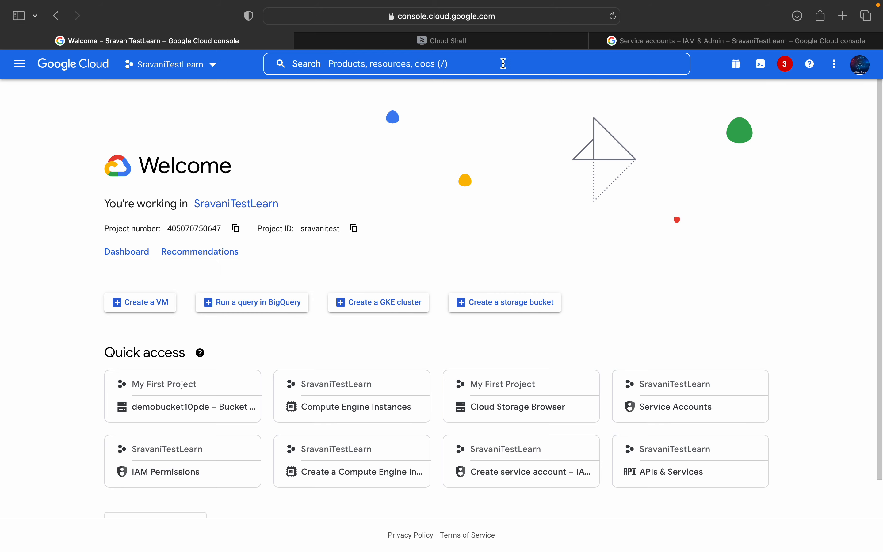
{"action": "left_click", "coordinate": [491, 46]}
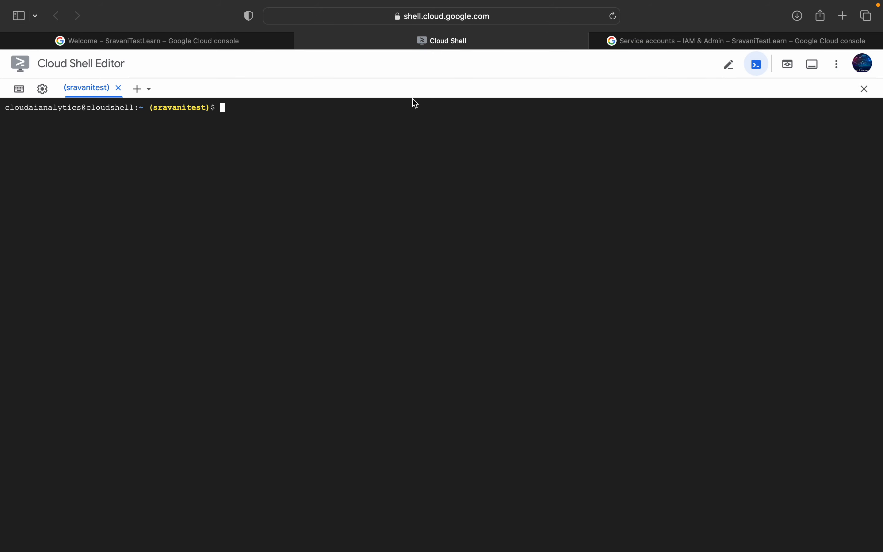
{"action": "key", "text": "super+Tab"}
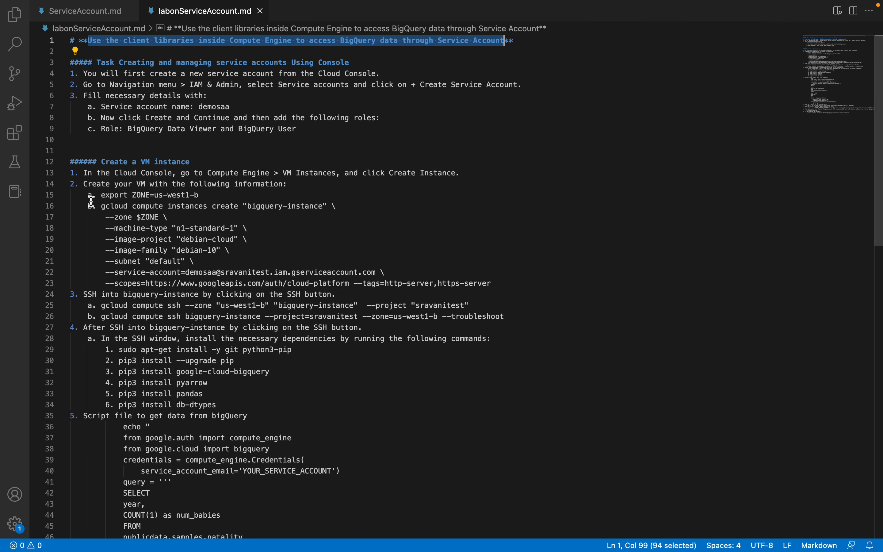
{"action": "left_click_drag", "start_coordinate": [101, 196], "coordinate": [253, 203]}
{"action": "key", "text": "super+Tab"}
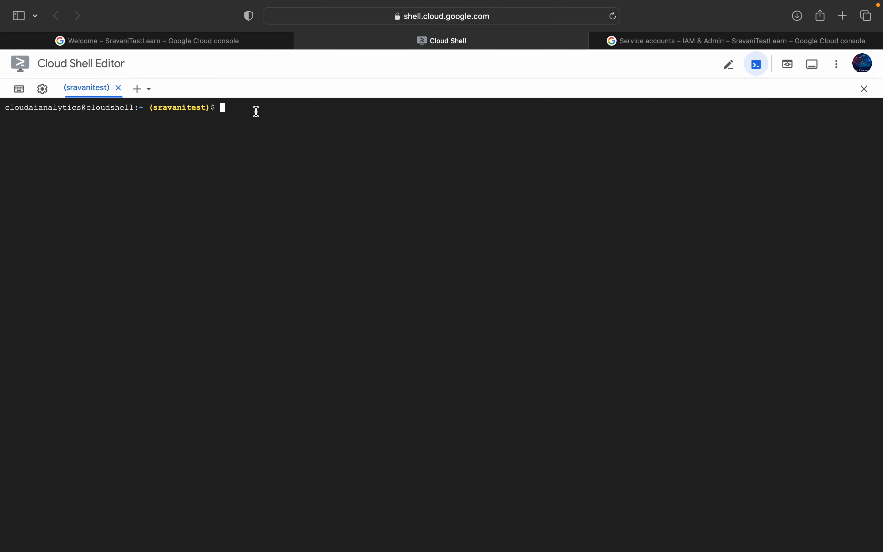
Step: Recopy the line "export ZONE=us-west1-b" from the lab notes in VS Code and switch back to Cloud Shell
{"action": "key", "text": "super+Tab"}
{"action": "right_click", "coordinate": [150, 194]}
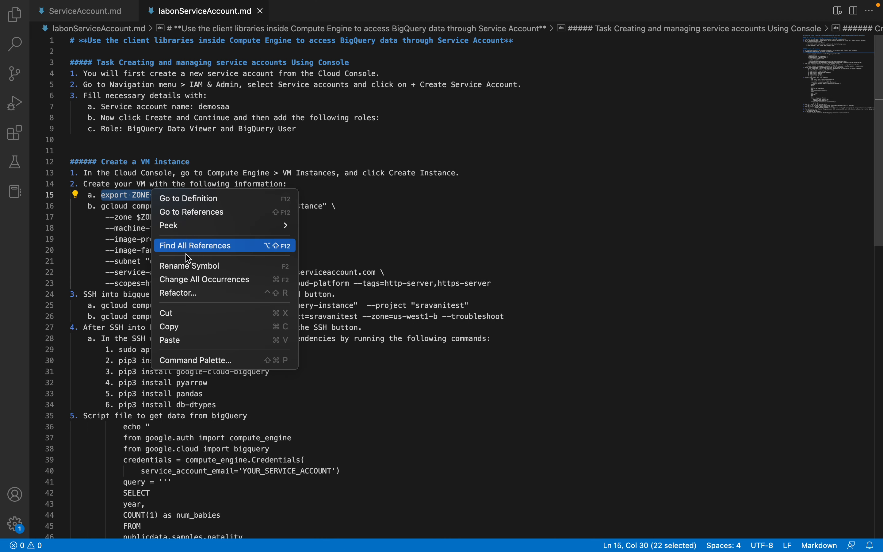
{"action": "left_click", "coordinate": [183, 326]}
{"action": "key", "text": "super+Tab"}
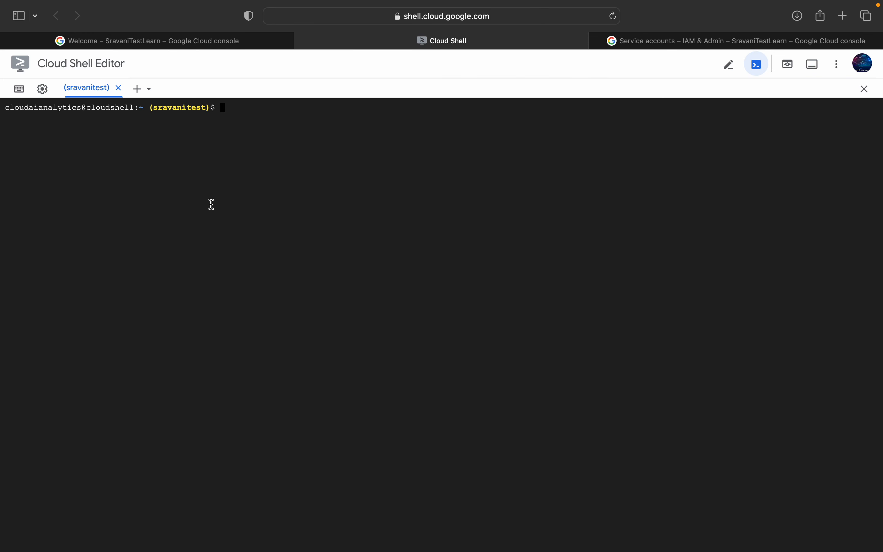
{"action": "key", "text": "super+Tab"}
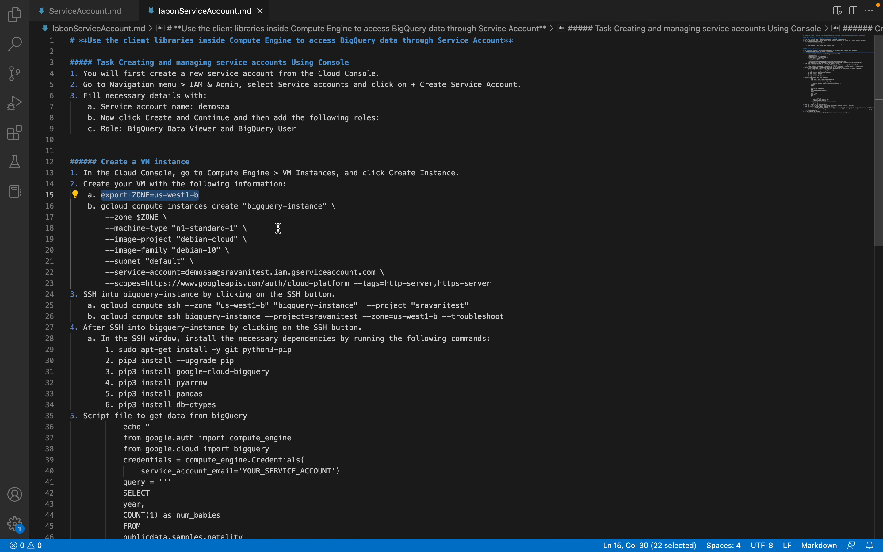
{"action": "left_click", "coordinate": [266, 222]}
{"action": "left_click_drag", "start_coordinate": [100, 196], "coordinate": [205, 195]}
{"action": "key", "text": "super+Tab"}
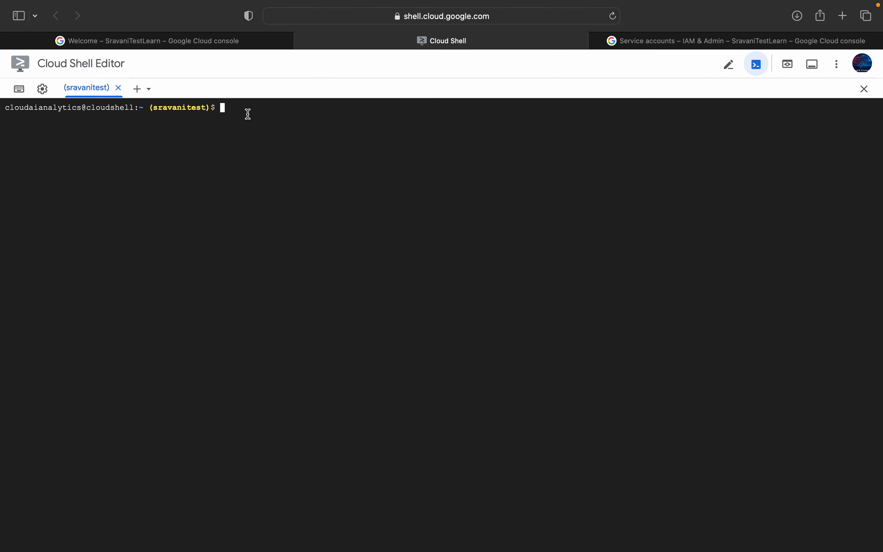
Step: Open a new Cloud Shell session and close the old sravanitest session
{"action": "left_click", "coordinate": [137, 89]}
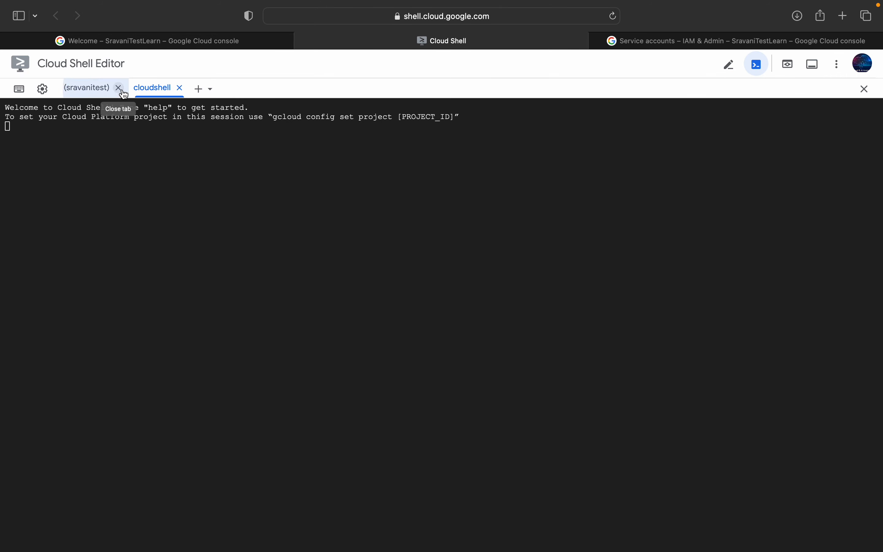
{"action": "left_click", "coordinate": [111, 88]}
{"action": "left_click", "coordinate": [132, 88]}
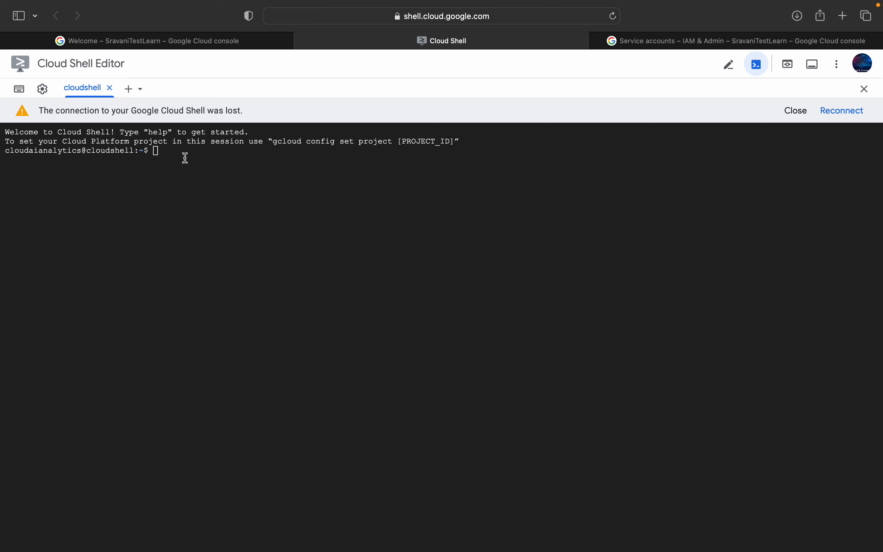
Step: Set the active Cloud Shell project to sravanitest with gcloud config set project, copying the project ID from the console's project picker
{"action": "type", "text": "gcloud"}
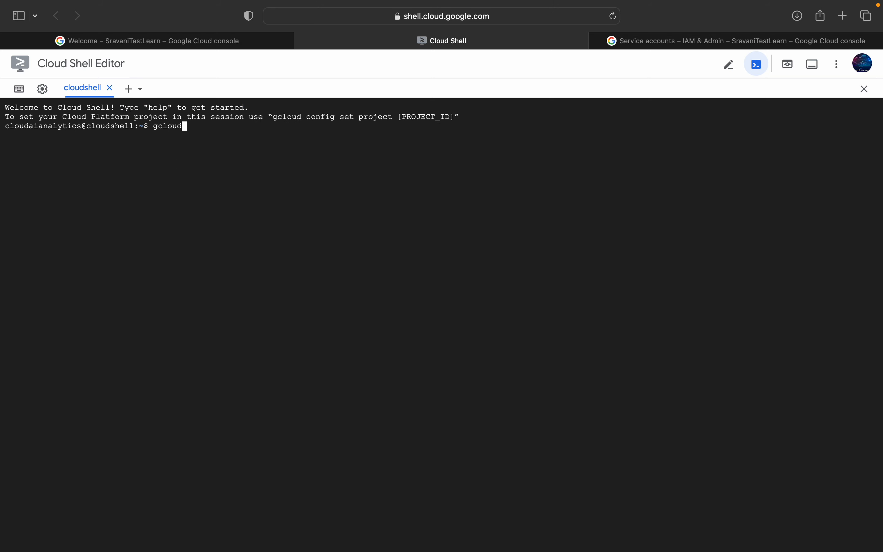
{"action": "type", "text": " config set project"}
{"action": "left_click", "coordinate": [161, 41]}
{"action": "left_click", "coordinate": [219, 69]}
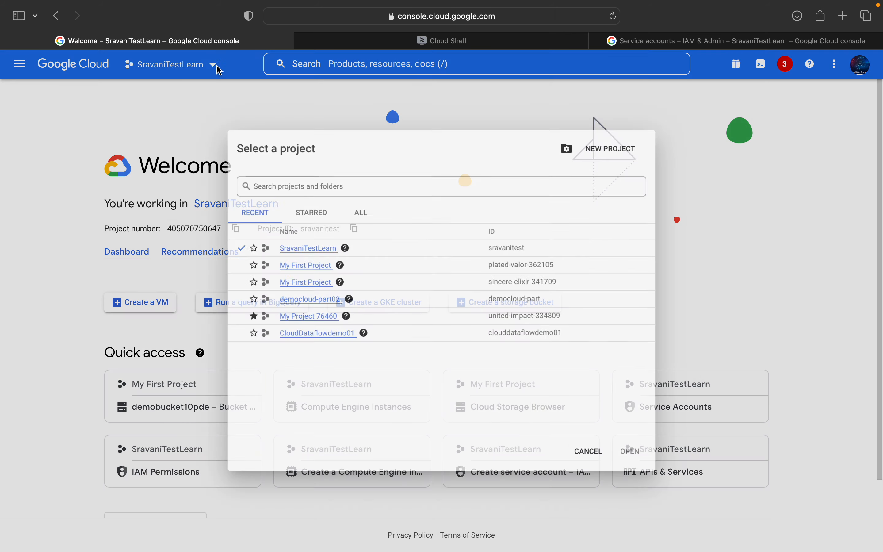
{"action": "left_click_drag", "start_coordinate": [491, 246], "coordinate": [545, 249]}
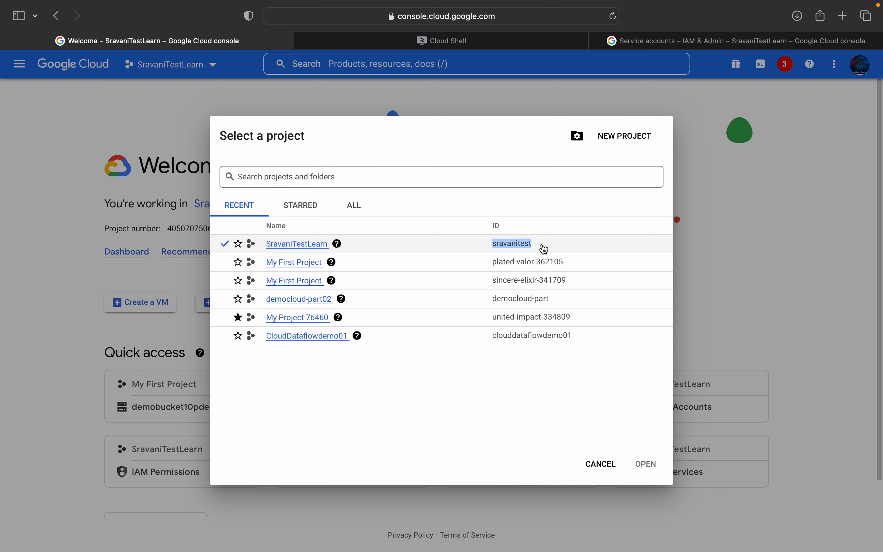
{"action": "left_click", "coordinate": [601, 464]}
{"action": "left_click", "coordinate": [476, 43]}
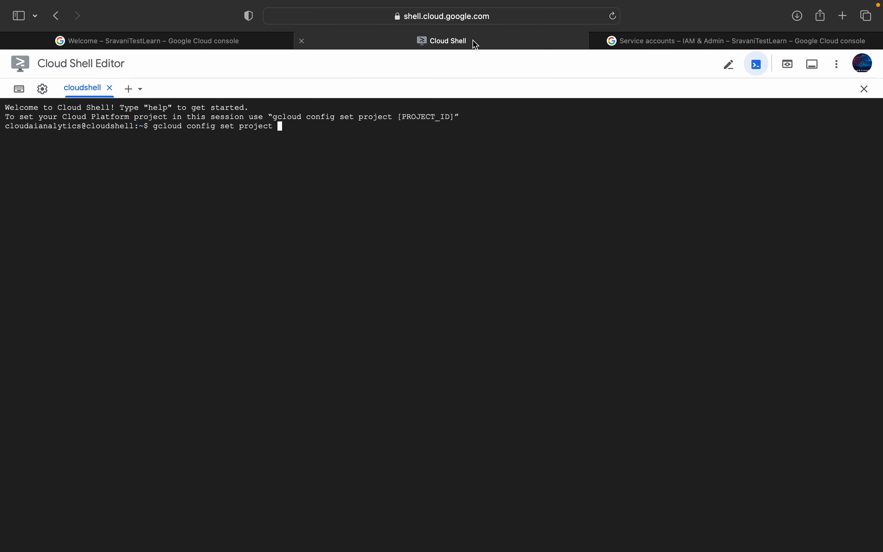
{"action": "key", "text": "super+v"}
{"action": "key", "text": "Return"}
Step: Copy "export ZONE=us-west1-b" from the lab notes in VS Code, run it in Cloud Shell, and check the variable with "echo $ZONE"
{"action": "key", "text": "super+Tab"}
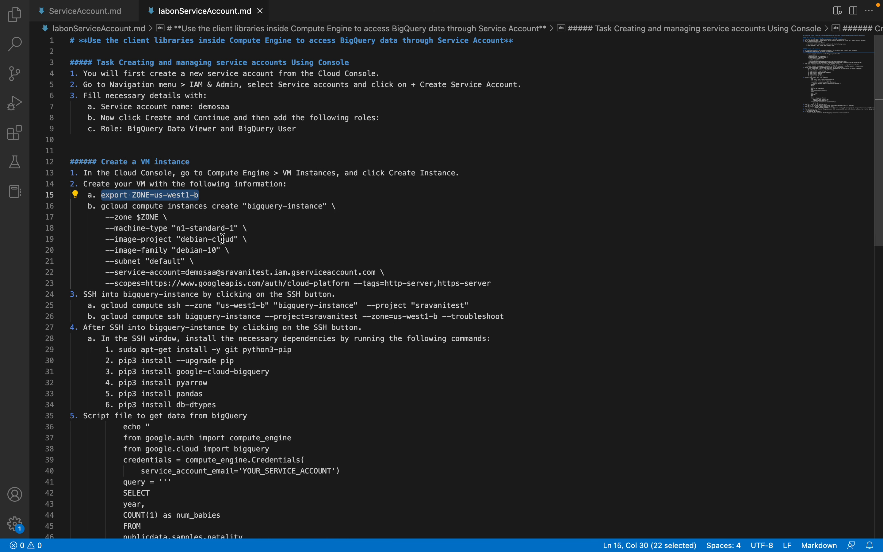
{"action": "right_click", "coordinate": [147, 199]}
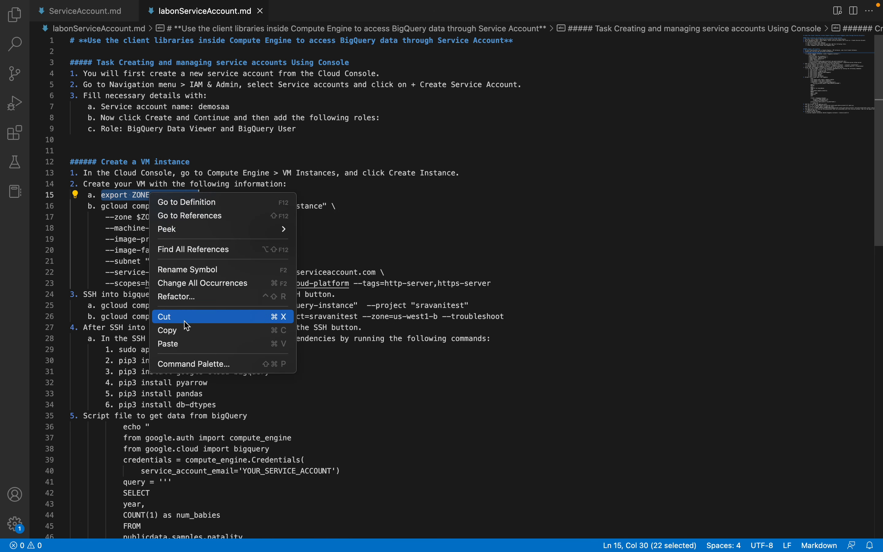
{"action": "key", "text": "Return"}
{"action": "key", "text": "super+Tab"}
{"action": "key", "text": "super+v"}
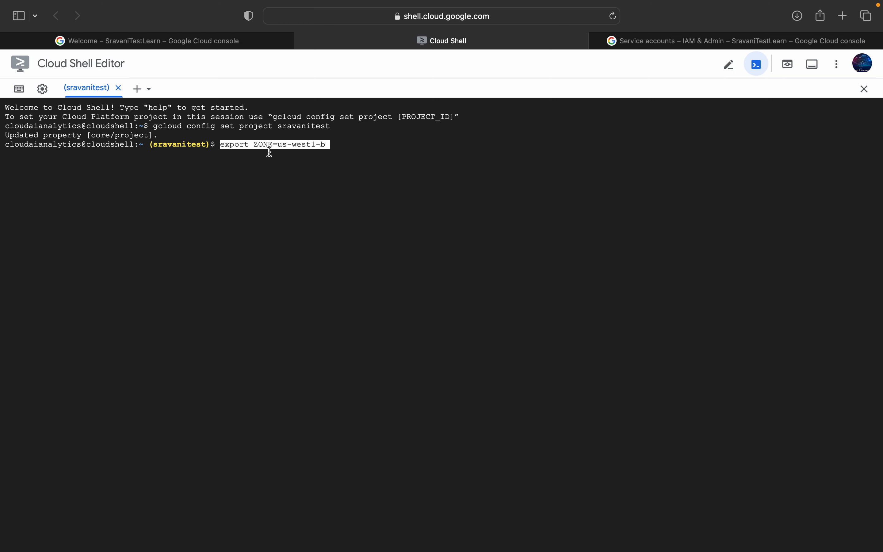
{"action": "key", "text": "Return"}
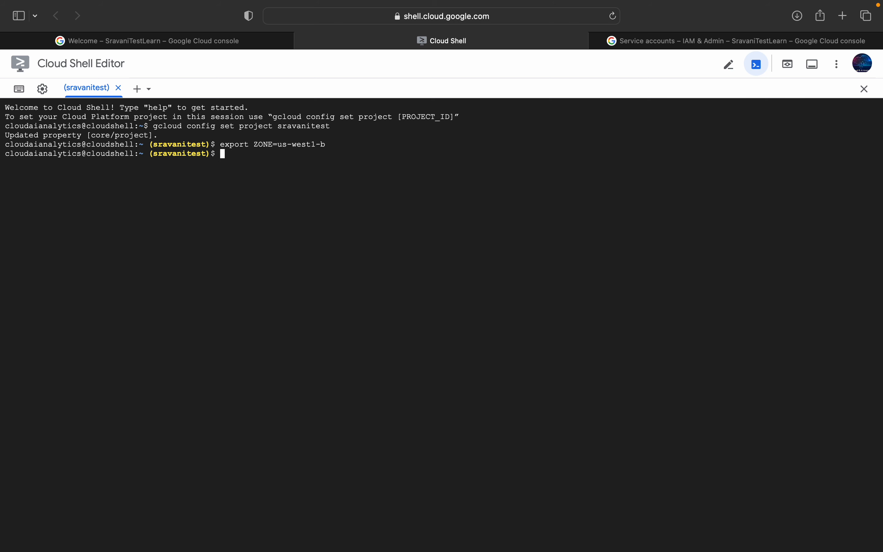
{"action": "type", "text": "echo $ZONE"}
{"action": "key", "text": "Return"}
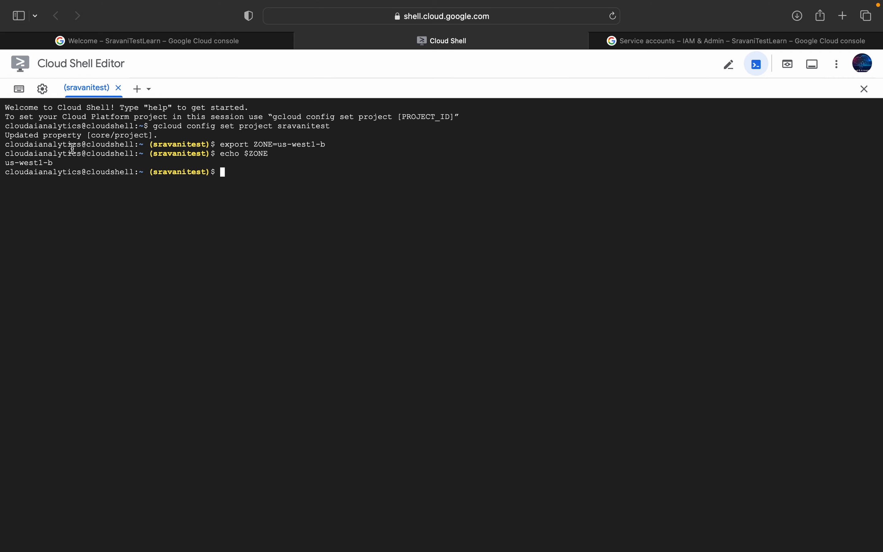
Step: Copy the full gcloud compute instances create "bigquery-instance" command from the VS Code lab notes to the Cloud Shell prompt
{"action": "key", "text": "ctrl+Left"}
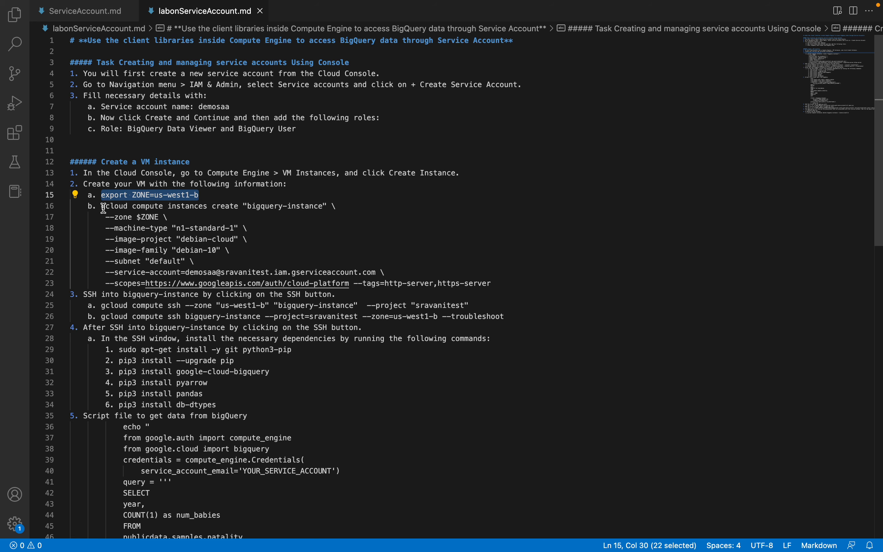
{"action": "left_click_drag", "start_coordinate": [103, 208], "coordinate": [491, 284]}
{"action": "key", "text": "super+c"}
{"action": "key", "text": "ctrl+Right"}
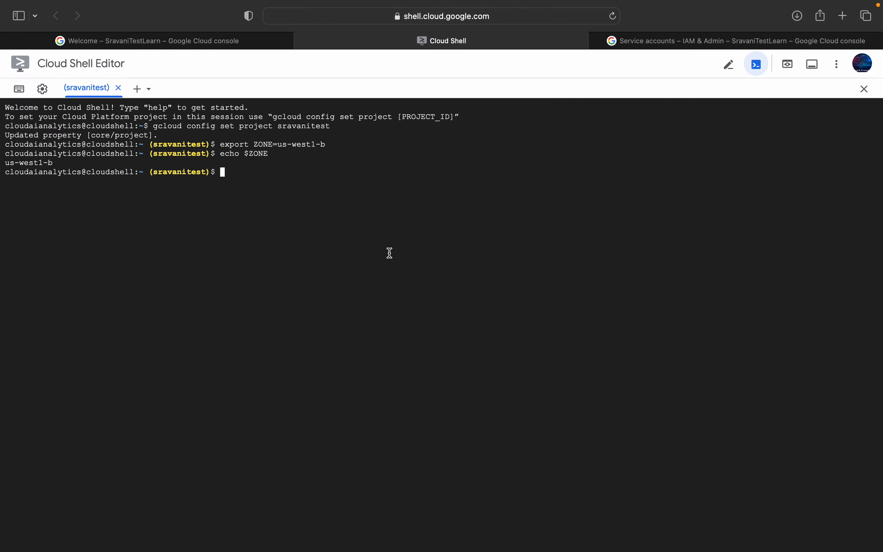
{"action": "key", "text": "super+v"}
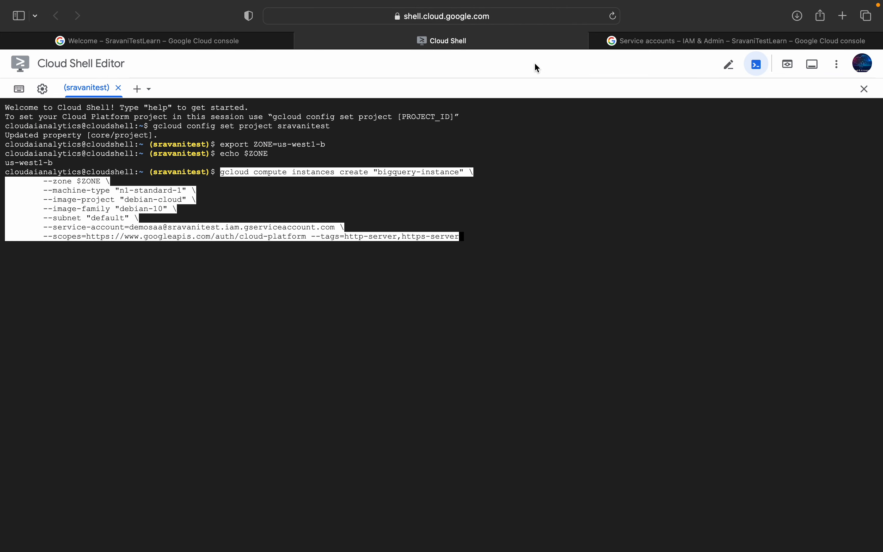
Step: Open Compute Engine's VM instances page in the console, return to Cloud Shell and run the prepared bigquery-instance creation command
{"action": "left_click", "coordinate": [183, 40]}
{"action": "left_click", "coordinate": [351, 63]}
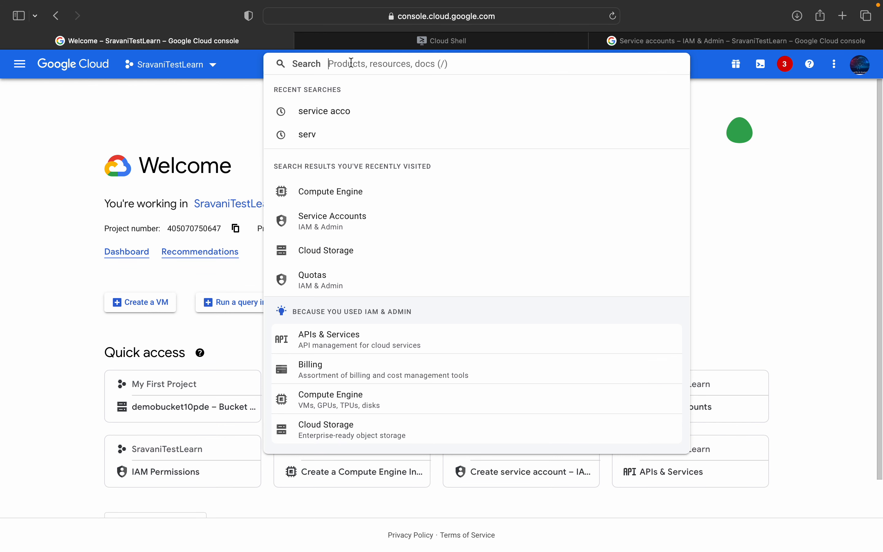
{"action": "left_click", "coordinate": [319, 194]}
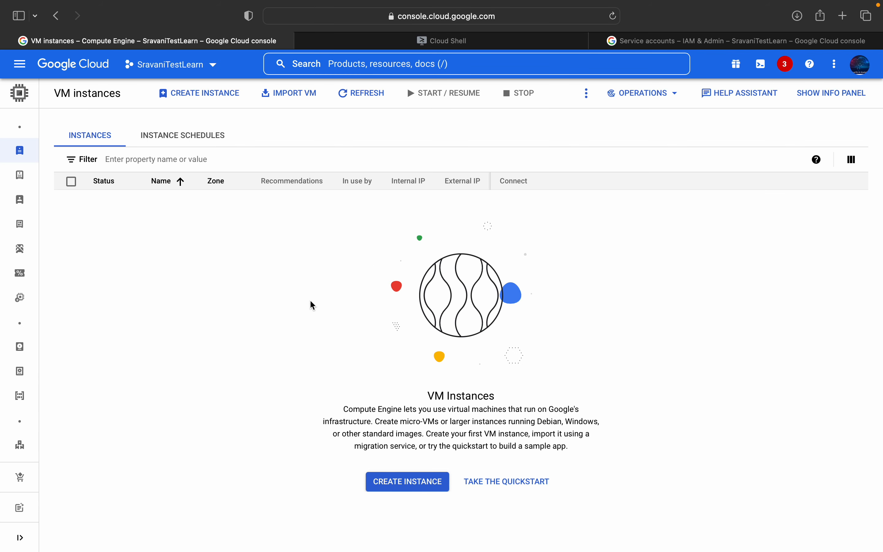
{"action": "left_click", "coordinate": [430, 47]}
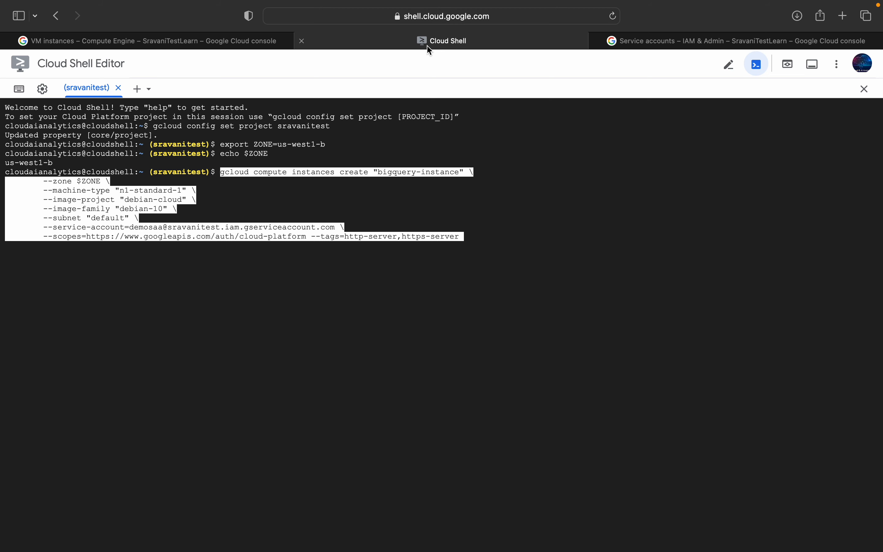
{"action": "key", "text": "Return"}
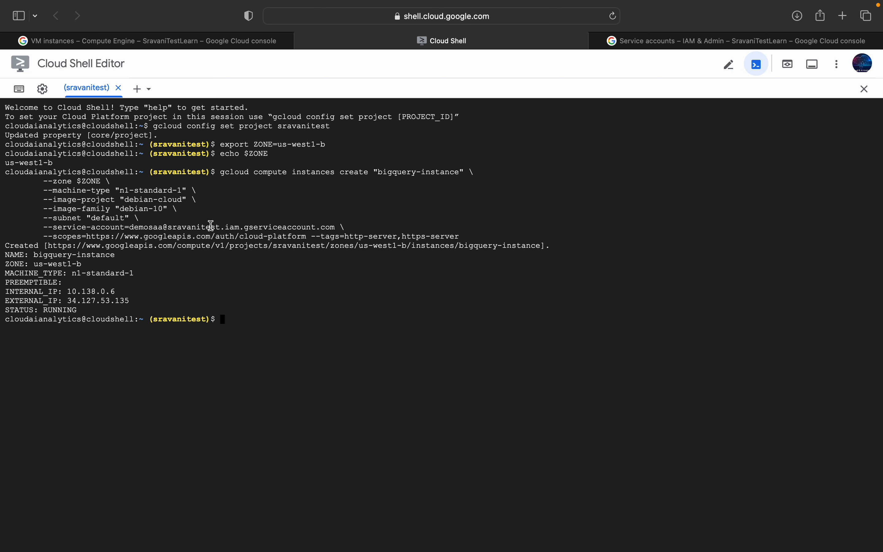
Step: Check the roles granted to the demosaa service account in the project's IAM permissions and return to Cloud Shell
{"action": "left_click", "coordinate": [695, 49]}
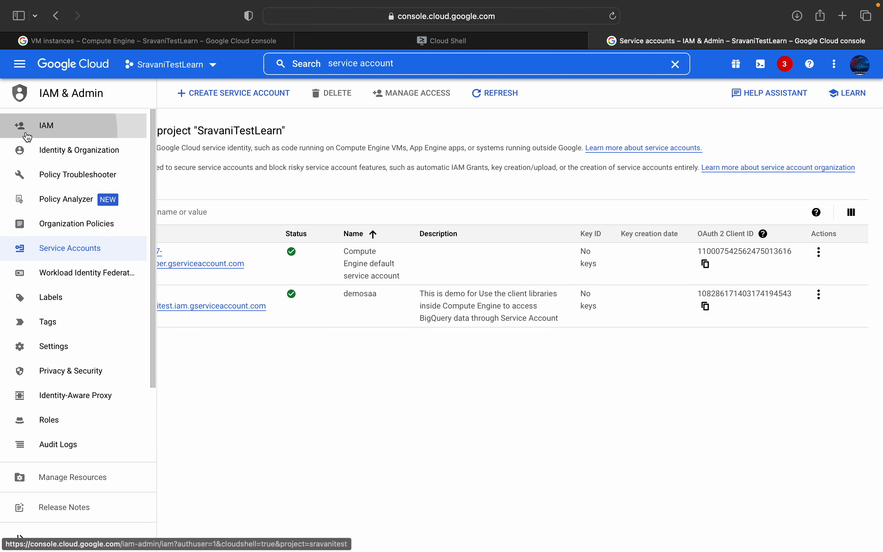
{"action": "left_click", "coordinate": [58, 147]}
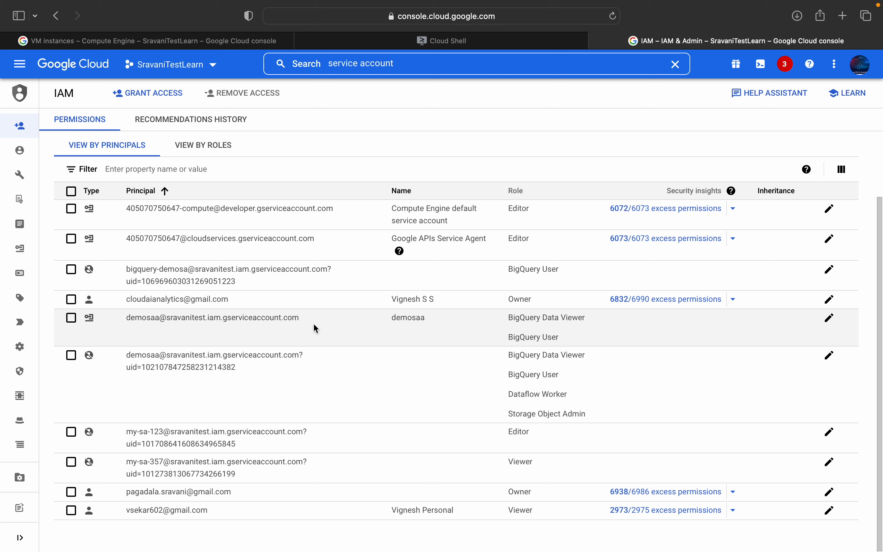
{"action": "left_click_drag", "start_coordinate": [509, 318], "coordinate": [581, 318]}
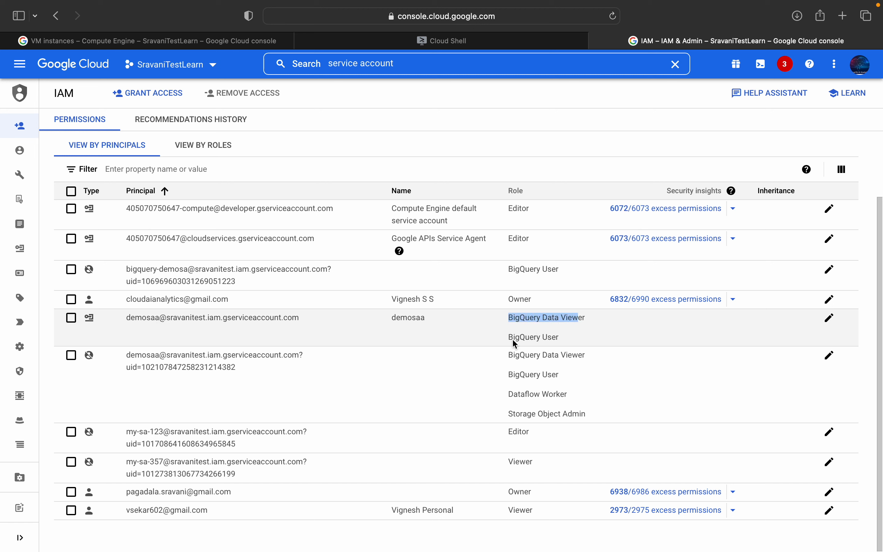
{"action": "left_click", "coordinate": [459, 39]}
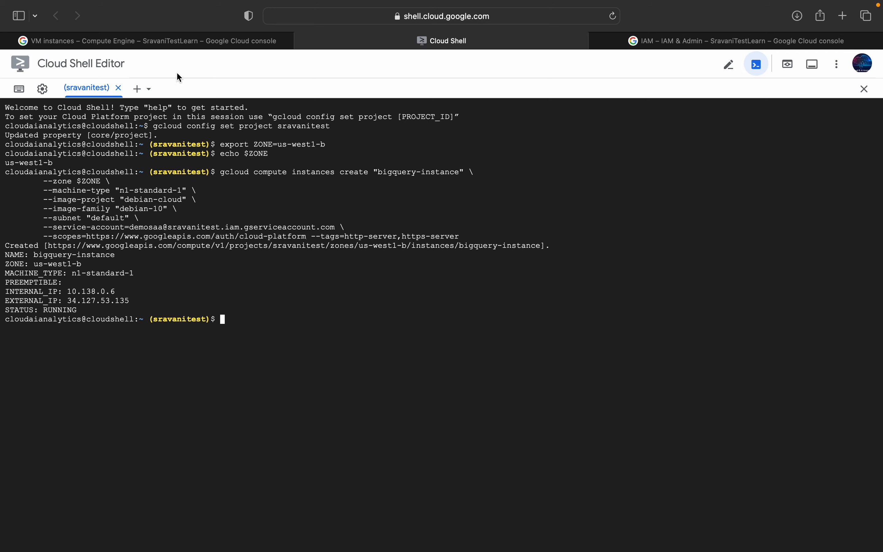
Step: Refresh the VM instances list, open bigquery-instance and check its basic information and machine type
{"action": "left_click", "coordinate": [203, 41]}
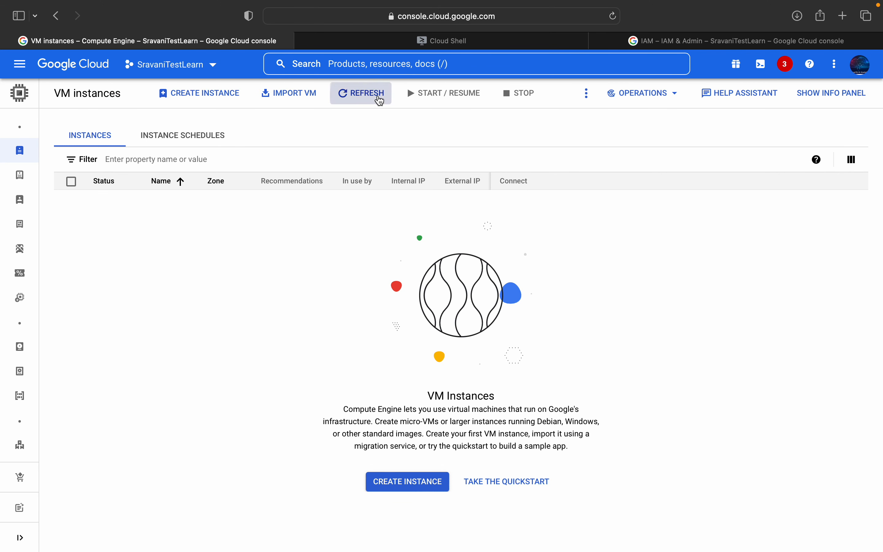
{"action": "left_click", "coordinate": [380, 99]}
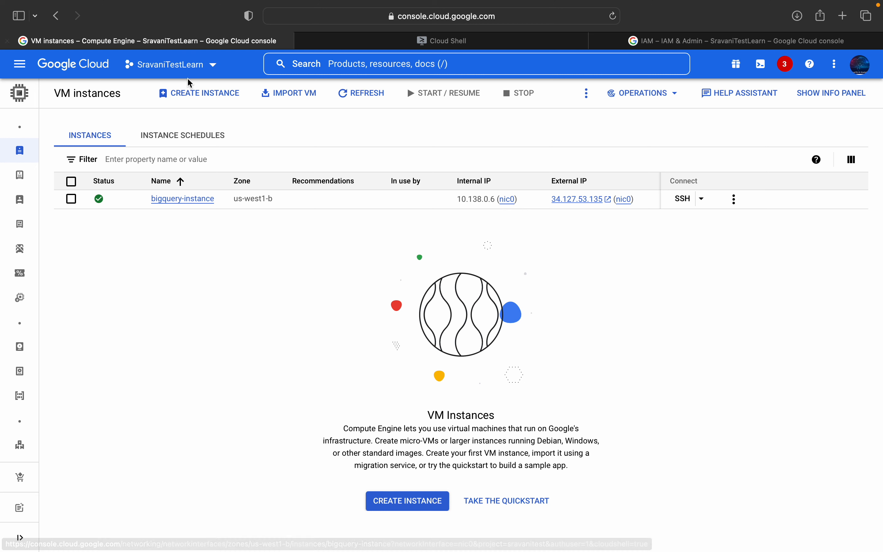
{"action": "left_click", "coordinate": [195, 199]}
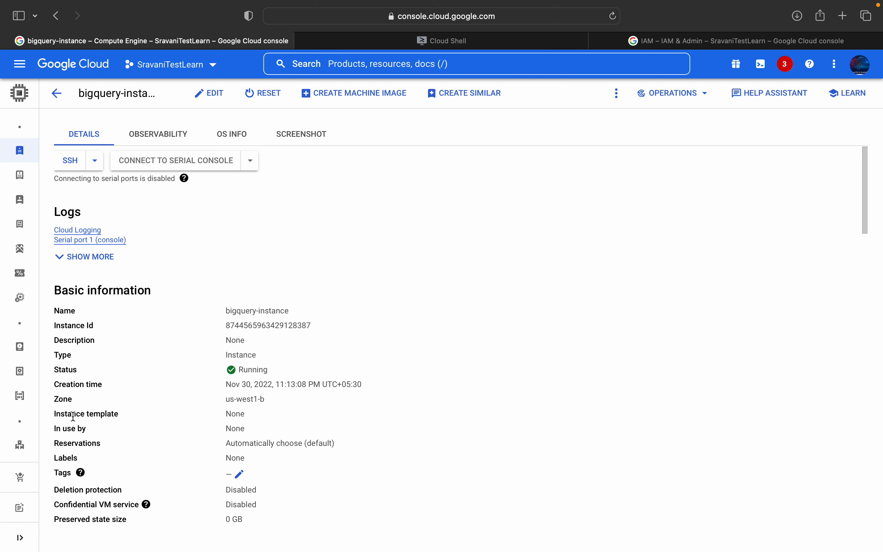
{"action": "scroll", "coordinate": [91, 456], "scroll_direction": "down", "scroll_amount": 8}
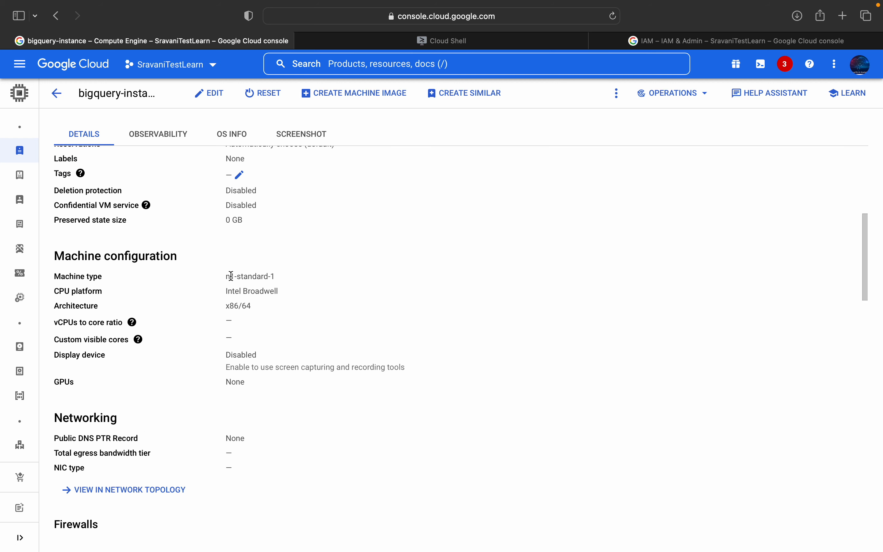
{"action": "left_click_drag", "start_coordinate": [226, 276], "coordinate": [276, 276]}
Step: Examine bigquery-instance's networking, boot disk, service account and API access scopes, comparing them with the --scopes and --tags arguments in Cloud Shell
{"action": "scroll", "coordinate": [209, 359], "scroll_direction": "down", "scroll_amount": 5}
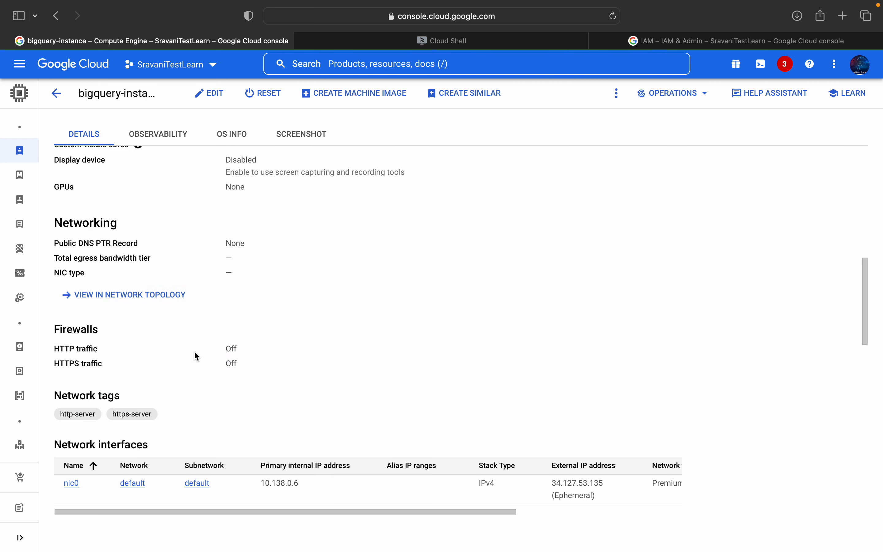
{"action": "scroll", "coordinate": [171, 371], "scroll_direction": "down", "scroll_amount": 8}
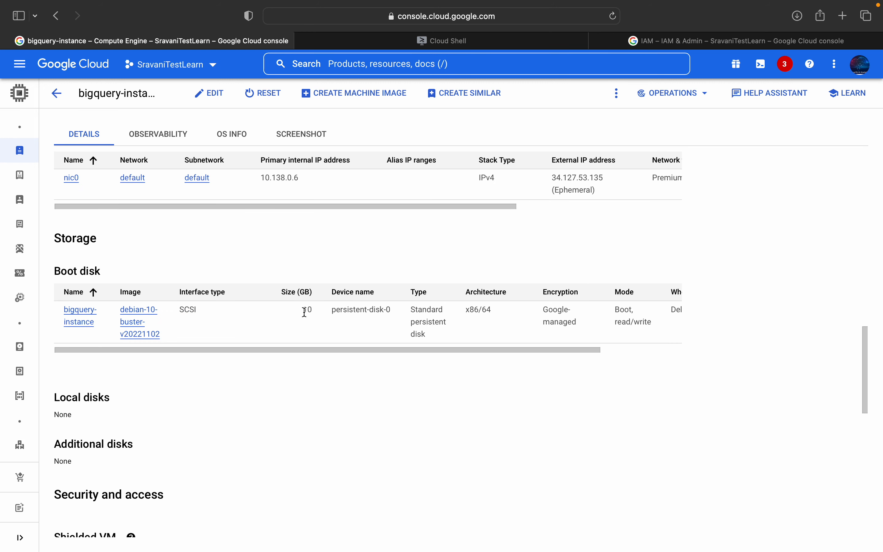
{"action": "scroll", "coordinate": [294, 339], "scroll_direction": "down", "scroll_amount": 10}
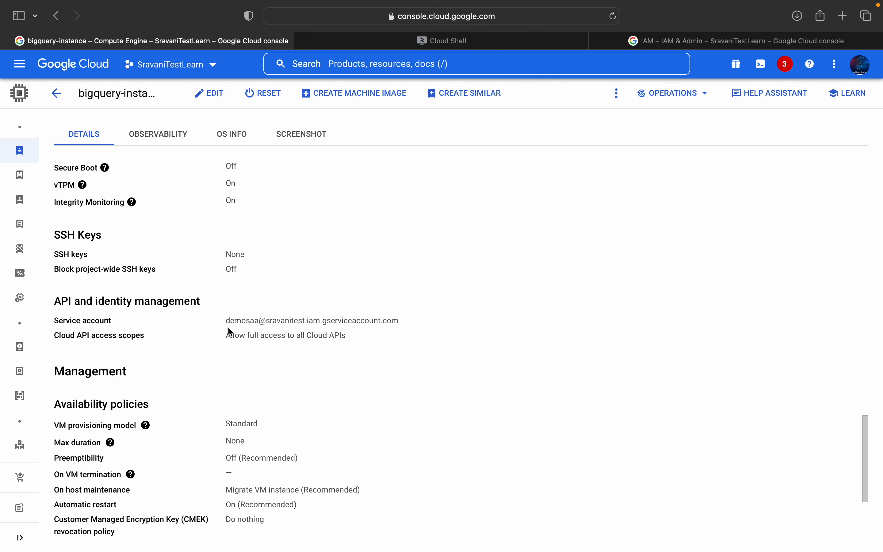
{"action": "left_click_drag", "start_coordinate": [228, 322], "coordinate": [405, 318]}
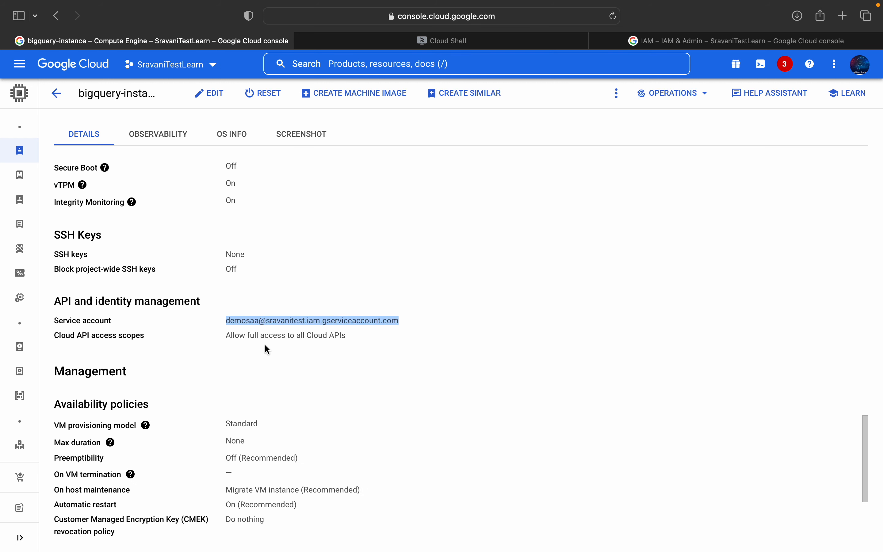
{"action": "left_click_drag", "start_coordinate": [228, 337], "coordinate": [341, 333]}
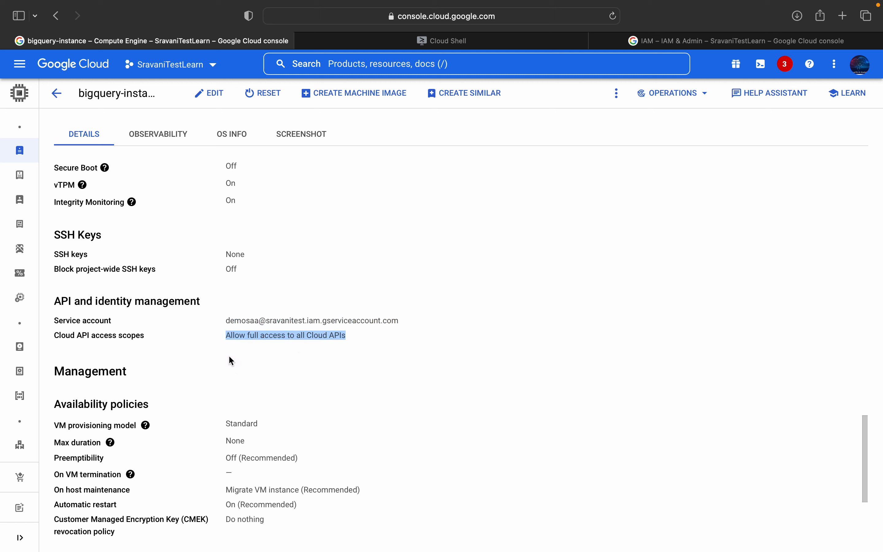
{"action": "left_click", "coordinate": [480, 45]}
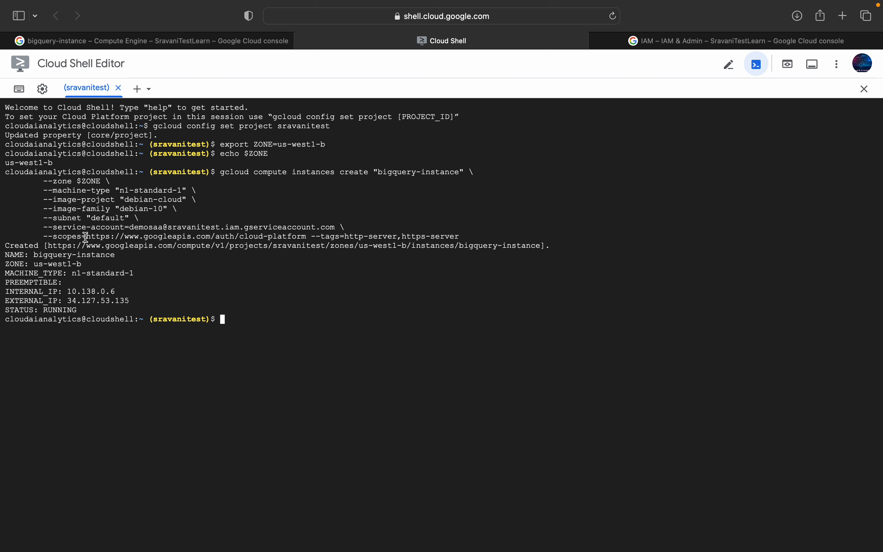
{"action": "left_click_drag", "start_coordinate": [86, 237], "coordinate": [404, 239]}
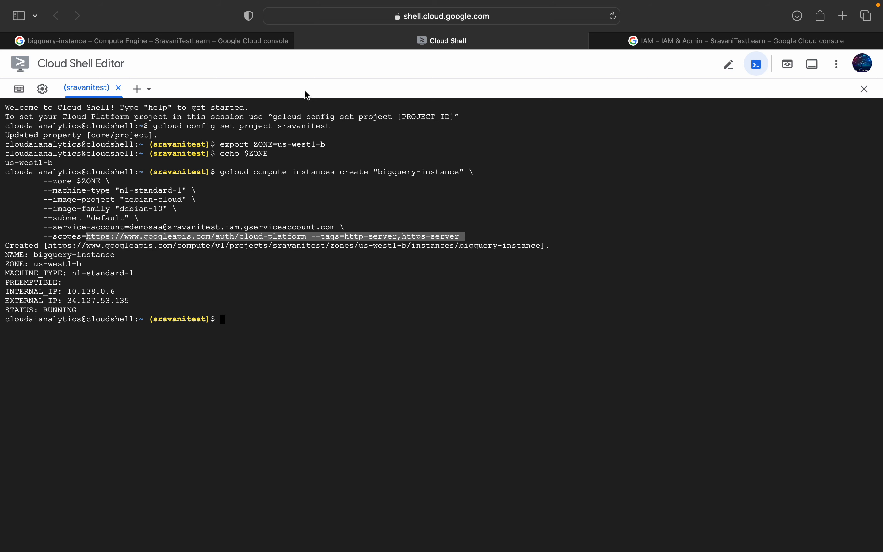
Step: Copy the gcloud compute ssh command from the VS Code lab notes and run it in Cloud Shell to connect to bigquery-instance in us-west1-b
{"action": "key", "text": "ctrl+Left"}
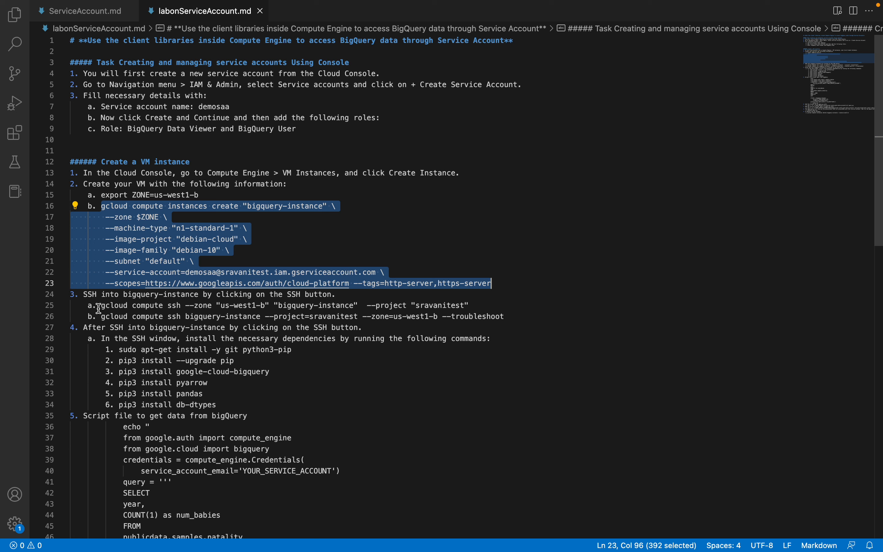
{"action": "left_click_drag", "start_coordinate": [101, 306], "coordinate": [476, 303]}
{"action": "key", "text": "super+c"}
{"action": "key", "text": "ctrl+Right"}
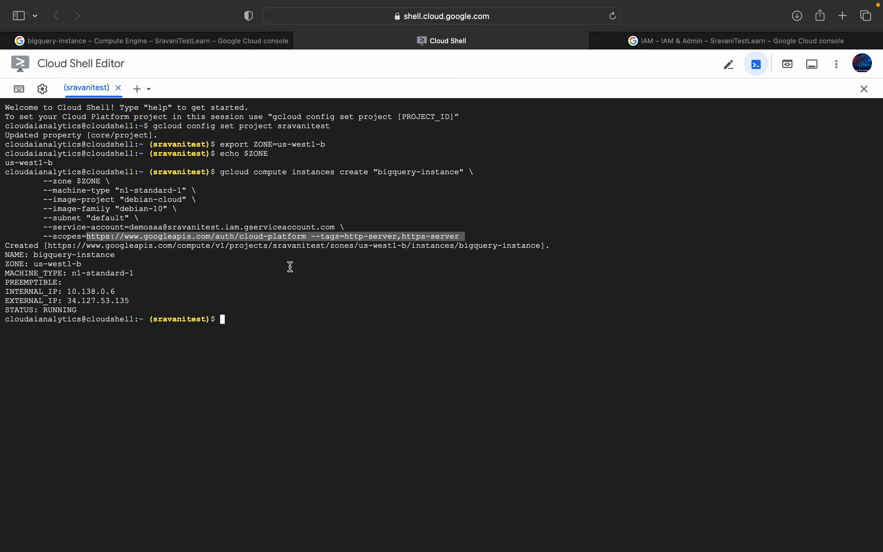
{"action": "left_click", "coordinate": [254, 323]}
{"action": "key", "text": "super+v"}
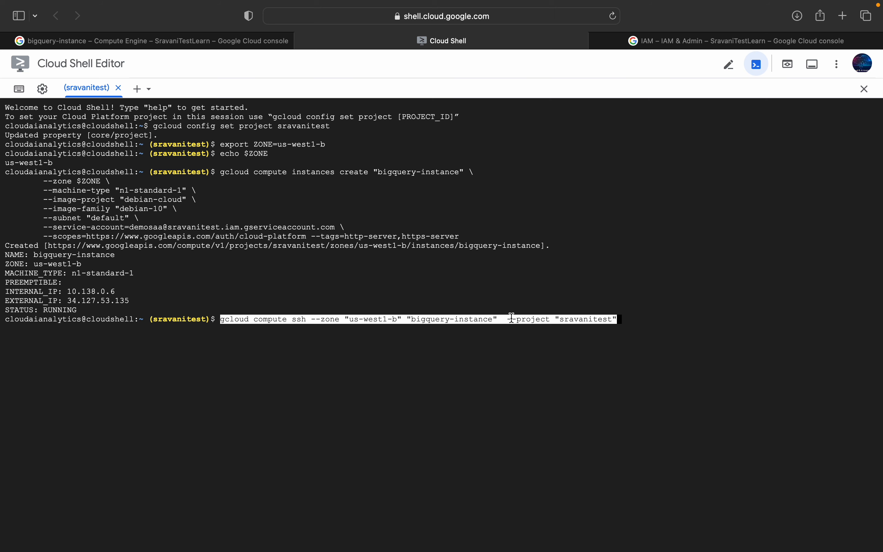
{"action": "key", "text": "Return"}
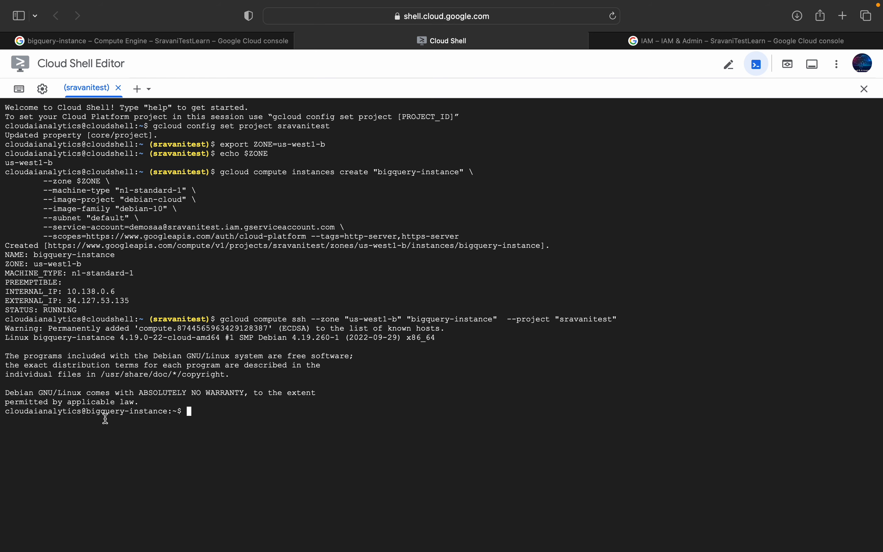
Step: List the files in bigquery-instance's home directory and check the installed Python 3 version
{"action": "left_click_drag", "start_coordinate": [7, 412], "coordinate": [159, 408]}
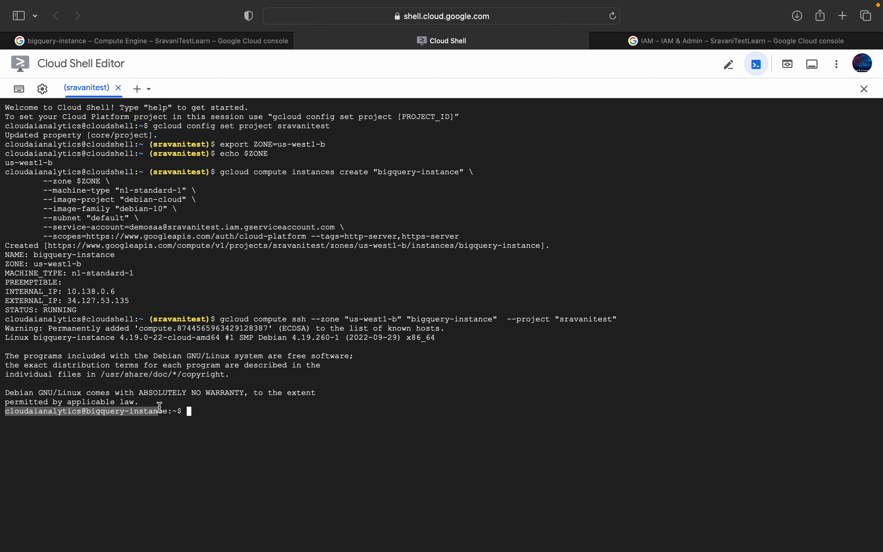
{"action": "type", "text": "ls"}
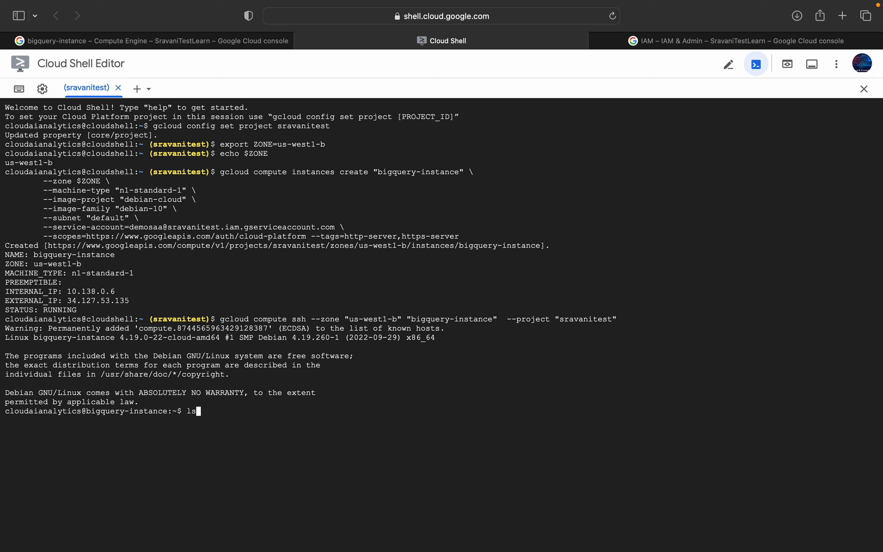
{"action": "key", "text": "Return"}
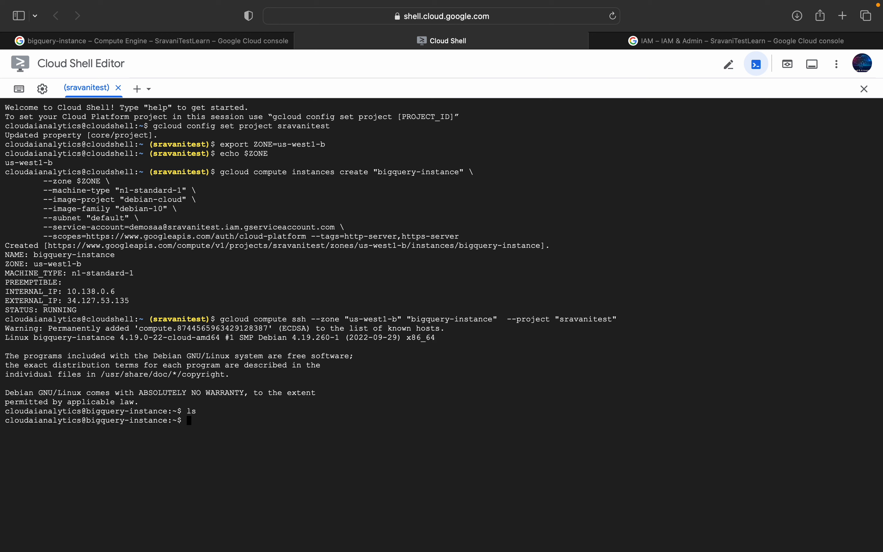
{"action": "type", "text": "python3 --version"}
{"action": "key", "text": "Return"}
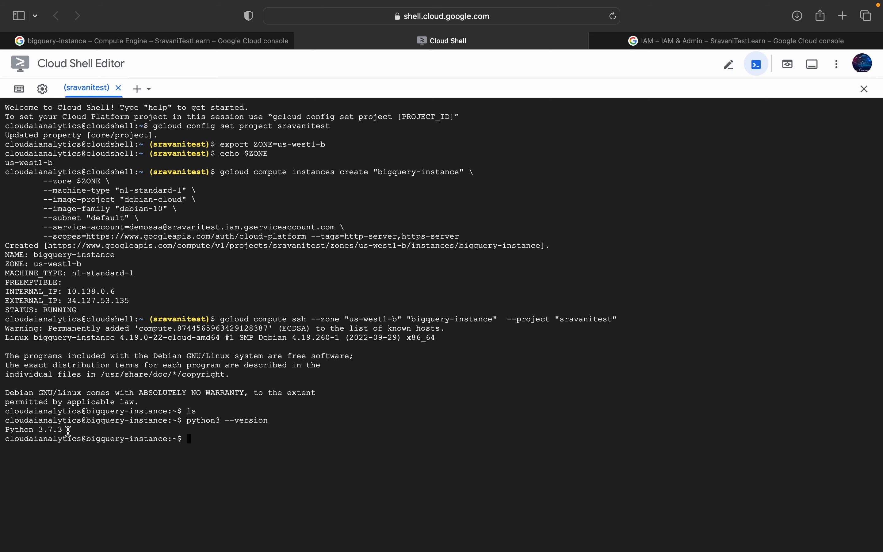
Step: Copy sudo apt-get install -y git python3-pip from the VS Code lab notes and run it in the VM's SSH session
{"action": "key", "text": "ctrl+Left"}
{"action": "left_click_drag", "start_coordinate": [120, 350], "coordinate": [292, 349]}
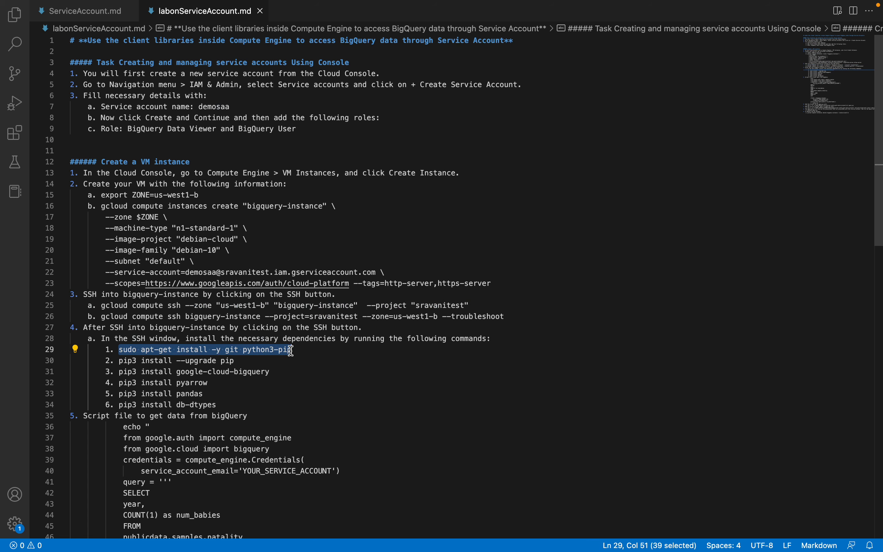
{"action": "key", "text": "super+c"}
{"action": "key", "text": "ctrl+Right"}
{"action": "key", "text": "super+v"}
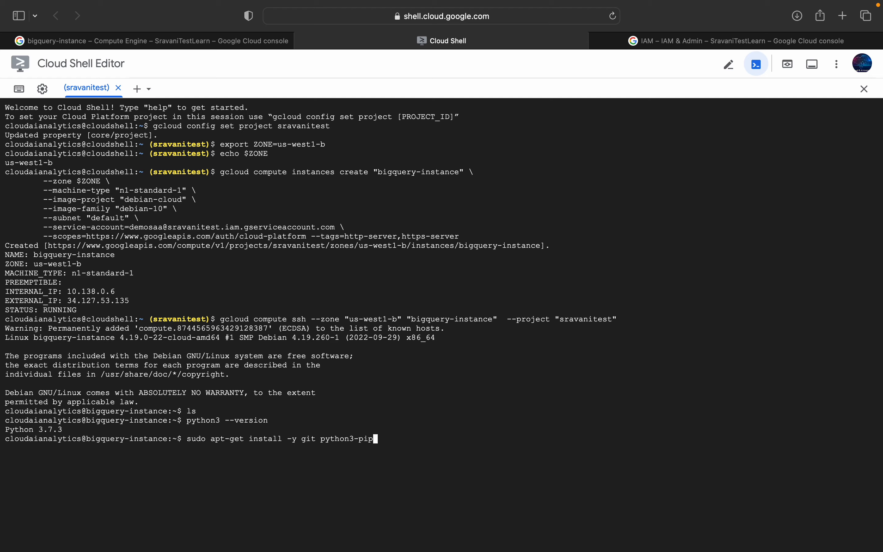
{"action": "key", "text": "Return"}
Step: Copy pip3 install --upgrade pip from the lab notes, review the remaining package commands, and run the upgrade on bigquery-instance
{"action": "key", "text": "ctrl+Left"}
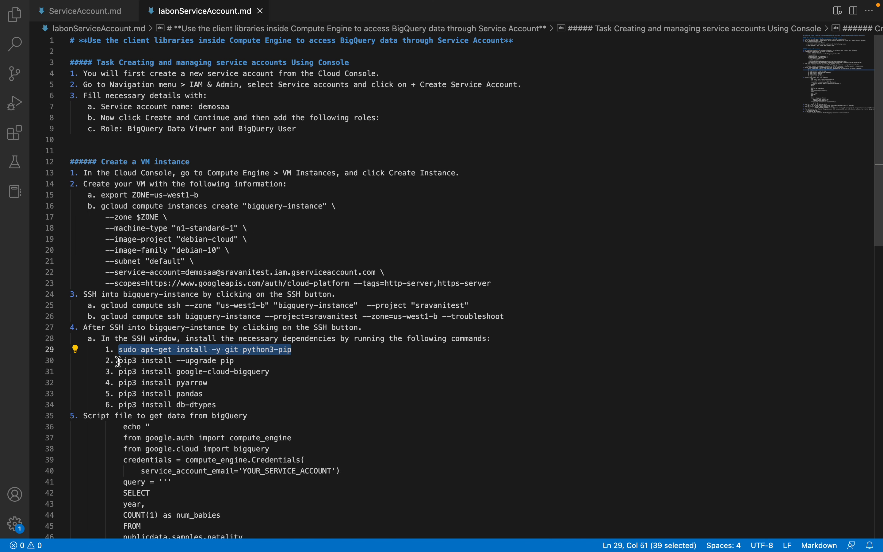
{"action": "left_click_drag", "start_coordinate": [119, 361], "coordinate": [240, 360]}
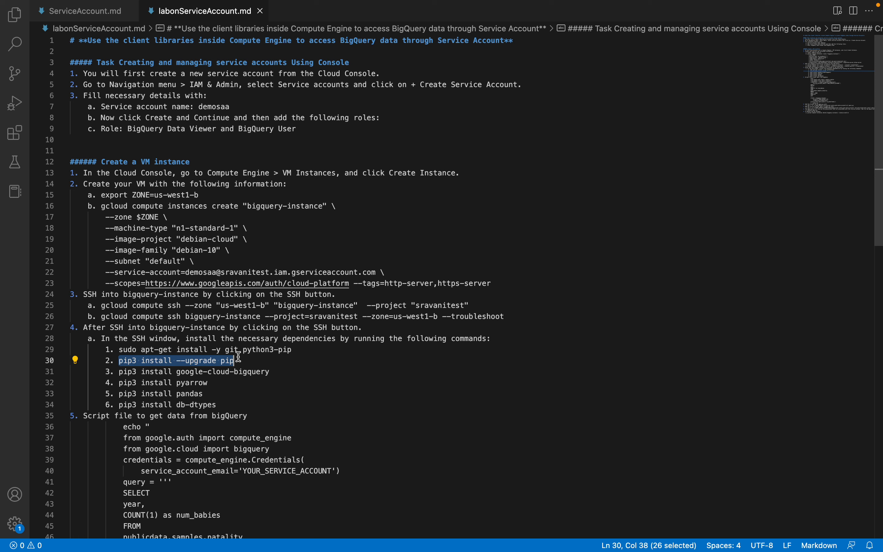
{"action": "left_click_drag", "start_coordinate": [119, 372], "coordinate": [218, 405]}
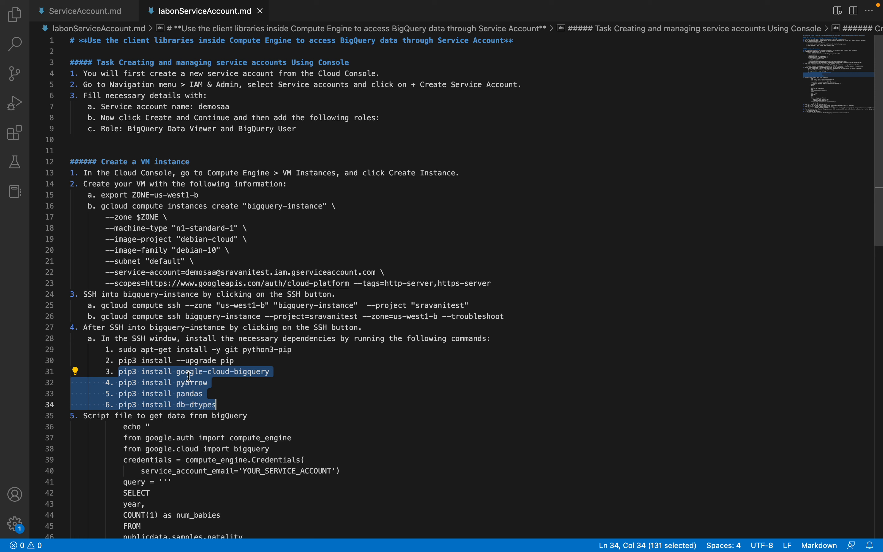
{"action": "left_click", "coordinate": [179, 373]}
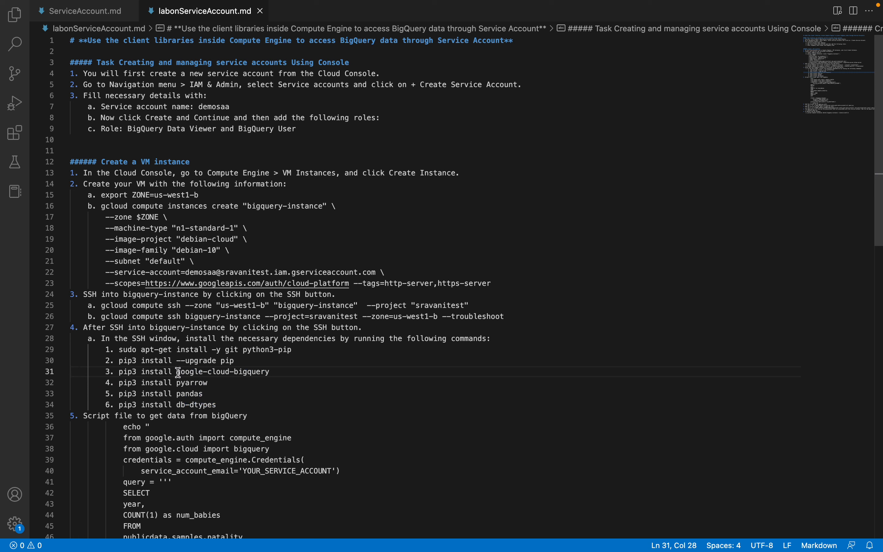
{"action": "left_click_drag", "start_coordinate": [179, 373], "coordinate": [271, 372]}
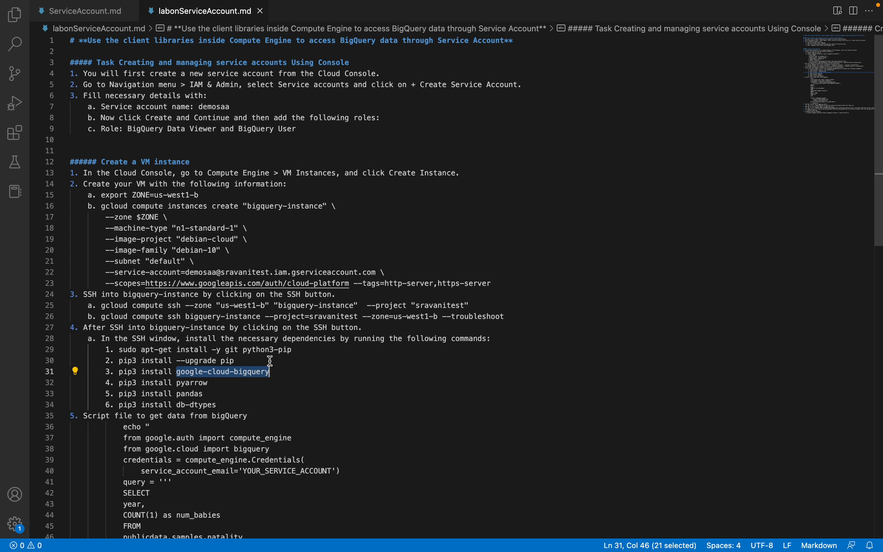
{"action": "key", "text": "super+Tab"}
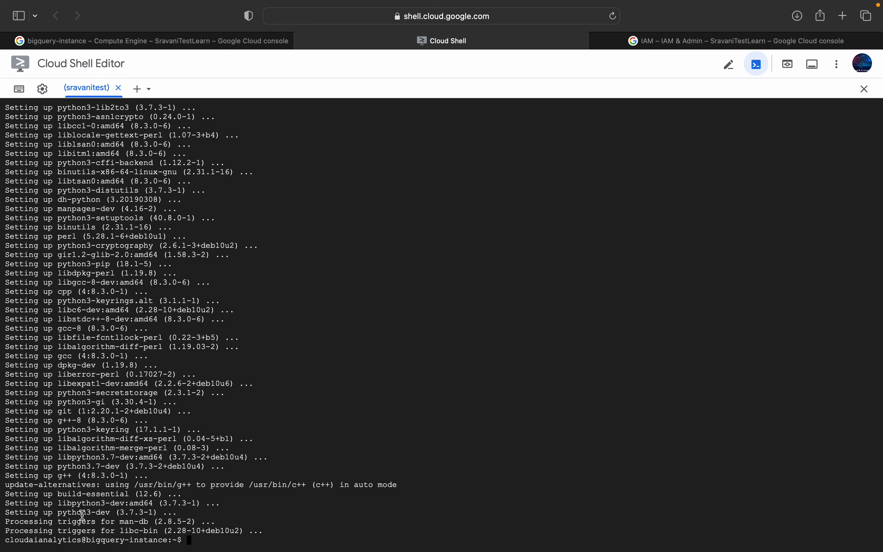
{"action": "key", "text": "super+v"}
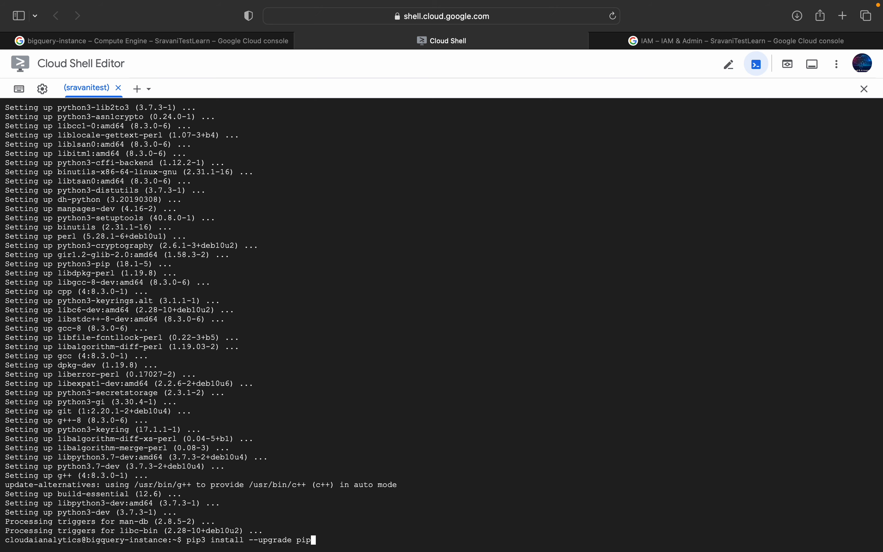
{"action": "key", "text": "Return"}
Step: Copy pip3 install google-cloud-bigquery from the lab notes and run it on bigquery-instance
{"action": "key", "text": "super+Tab"}
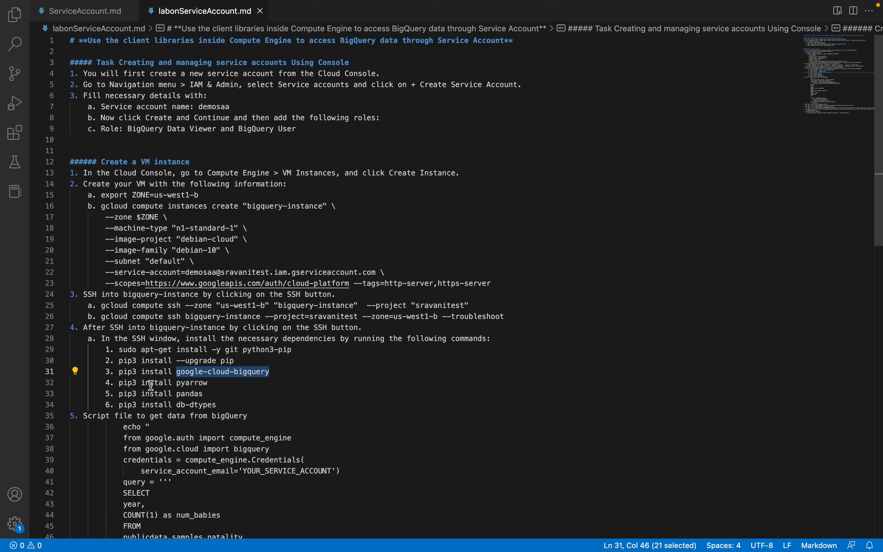
{"action": "left_click_drag", "start_coordinate": [119, 383], "coordinate": [210, 384]}
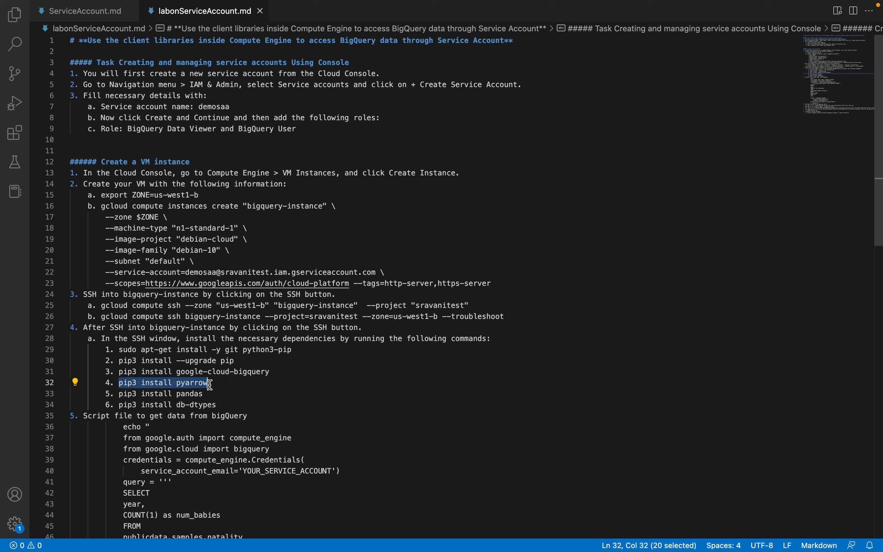
{"action": "left_click_drag", "start_coordinate": [123, 371], "coordinate": [267, 372]}
{"action": "left_click_drag", "start_coordinate": [118, 375], "coordinate": [271, 371]}
{"action": "key", "text": "ctrl+Right"}
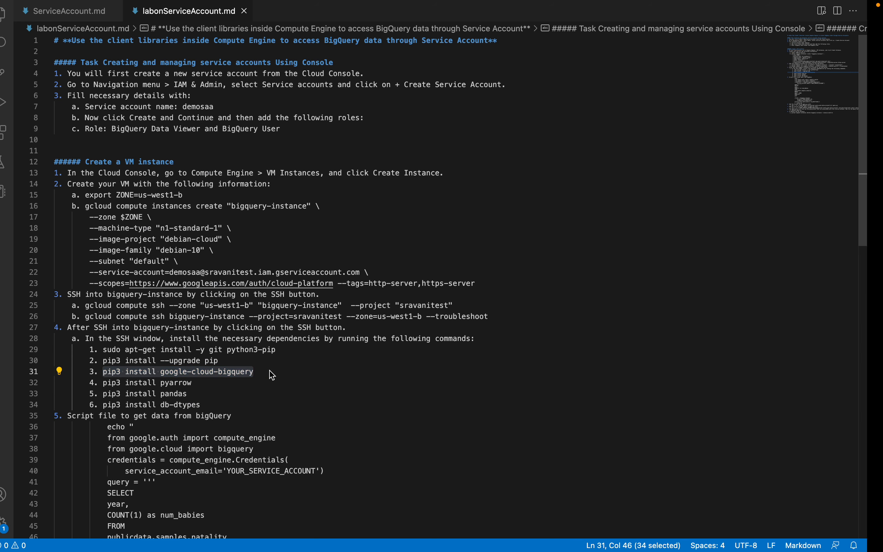
{"action": "key", "text": "super+v"}
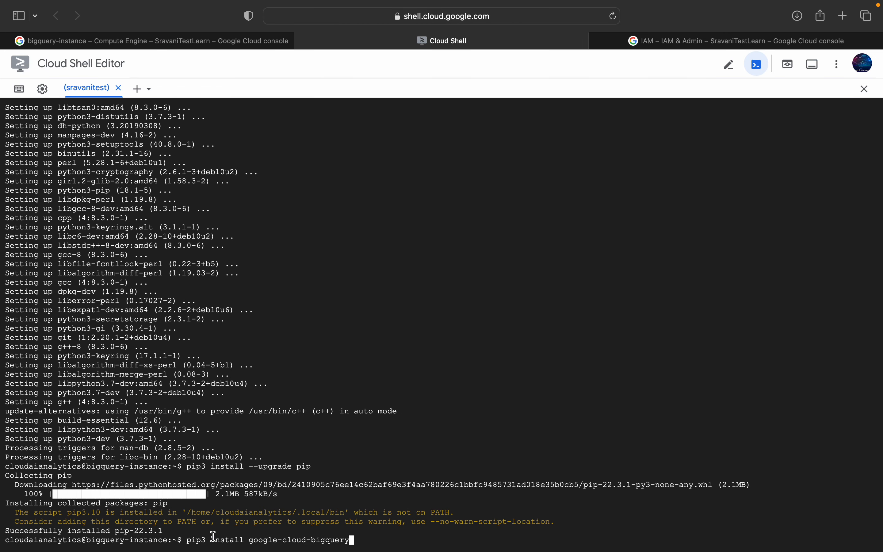
{"action": "key", "text": "Return"}
Step: Take the pip3 install pyarrow command from the lab notes and run it on the VM once the BigQuery library installation finishes
{"action": "key", "text": "ctrl+Left"}
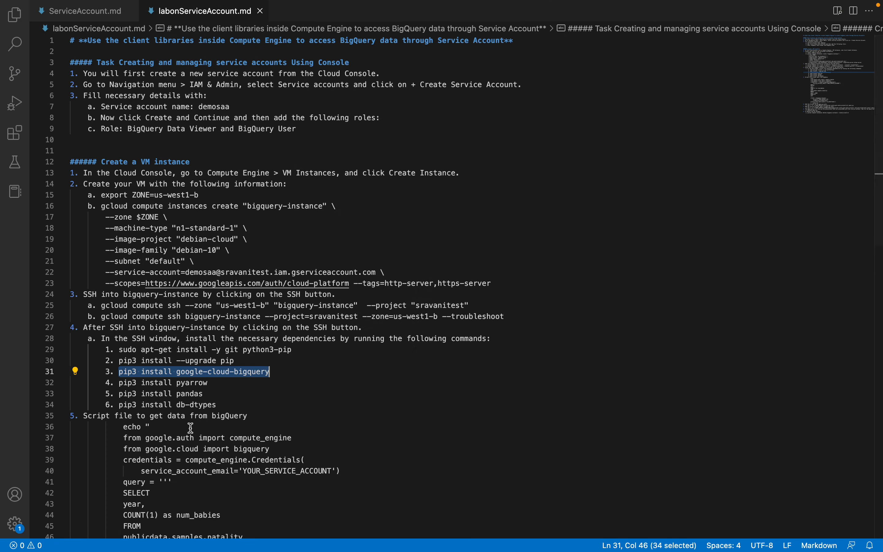
{"action": "left_click", "coordinate": [120, 381]}
{"action": "left_click_drag", "start_coordinate": [120, 381], "coordinate": [213, 382]}
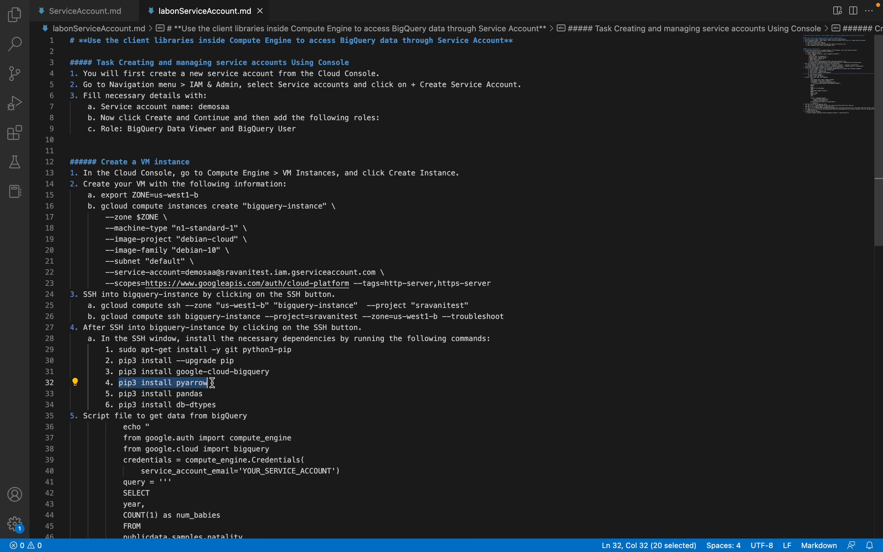
{"action": "key", "text": "ctrl+Right"}
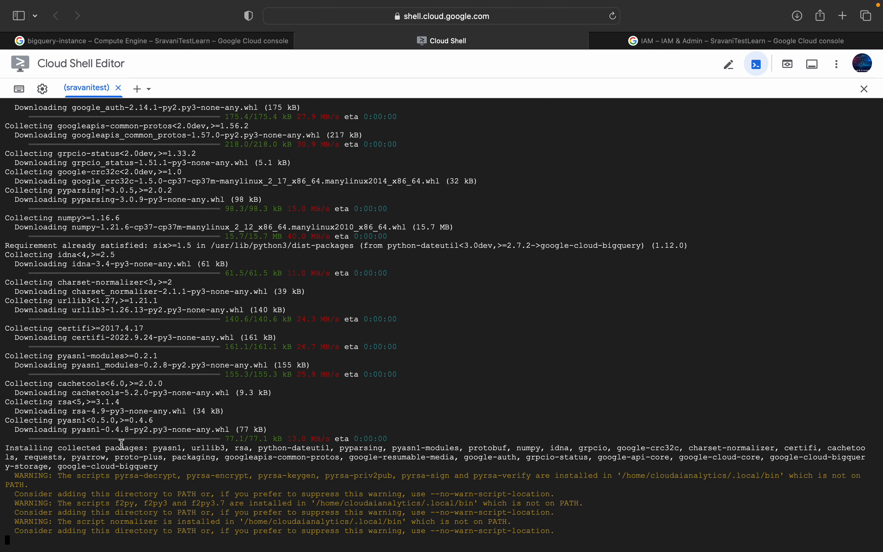
{"action": "key", "text": "ctrl+Left"}
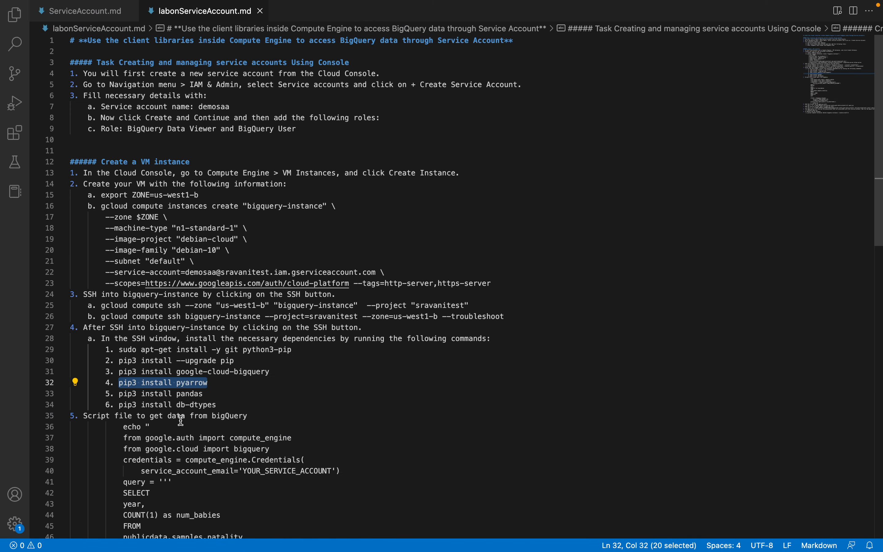
{"action": "key", "text": "ctrl+Right"}
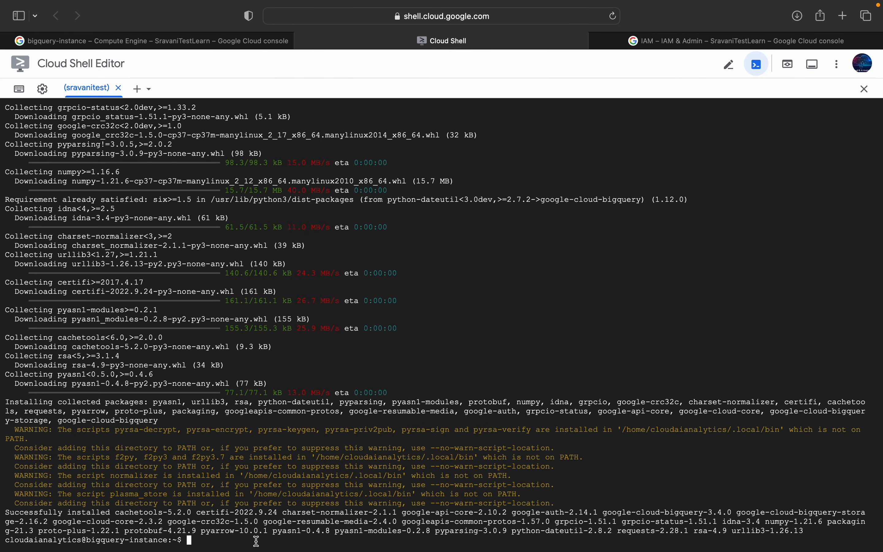
{"action": "type", "text": "pip3 install pyarrow"}
{"action": "key", "text": "Return"}
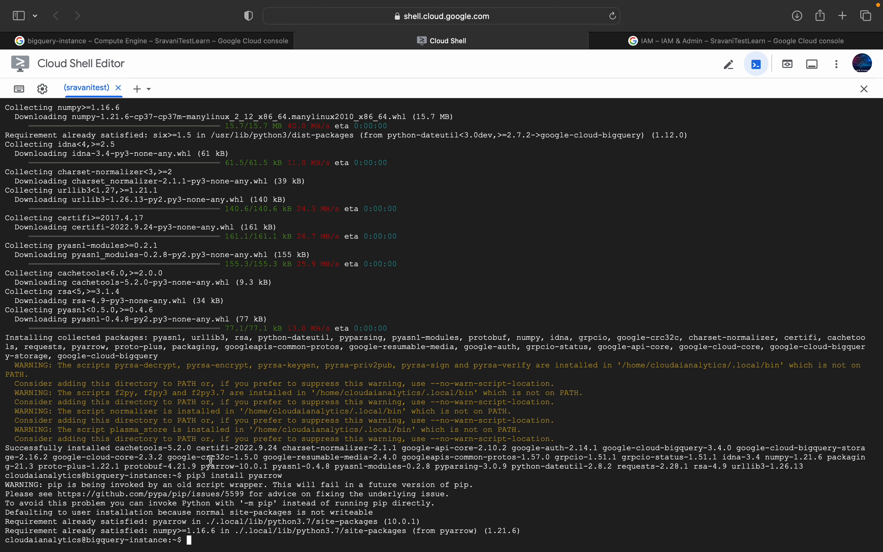
Step: Copy pip3 install pandas from the lab notes and run it in the bigquery-instance session
{"action": "key", "text": "ctrl+Left"}
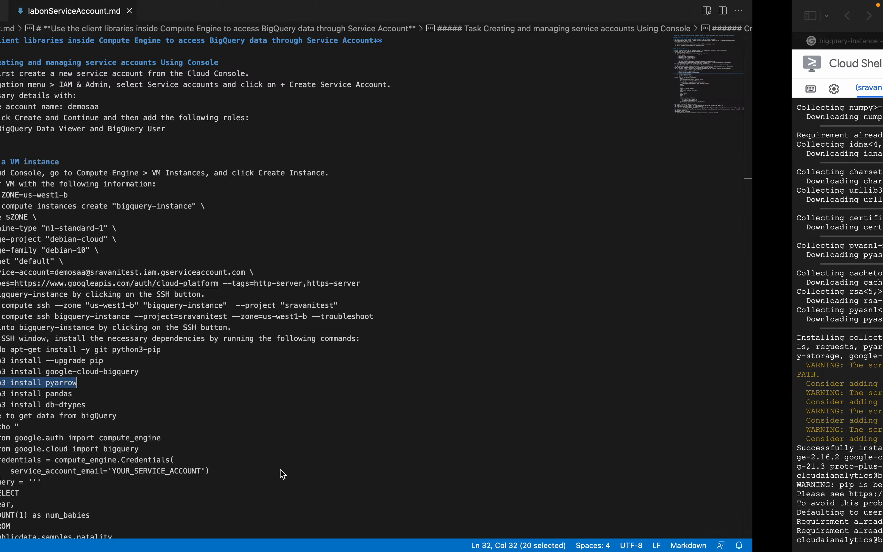
{"action": "left_click_drag", "start_coordinate": [119, 394], "coordinate": [204, 394]}
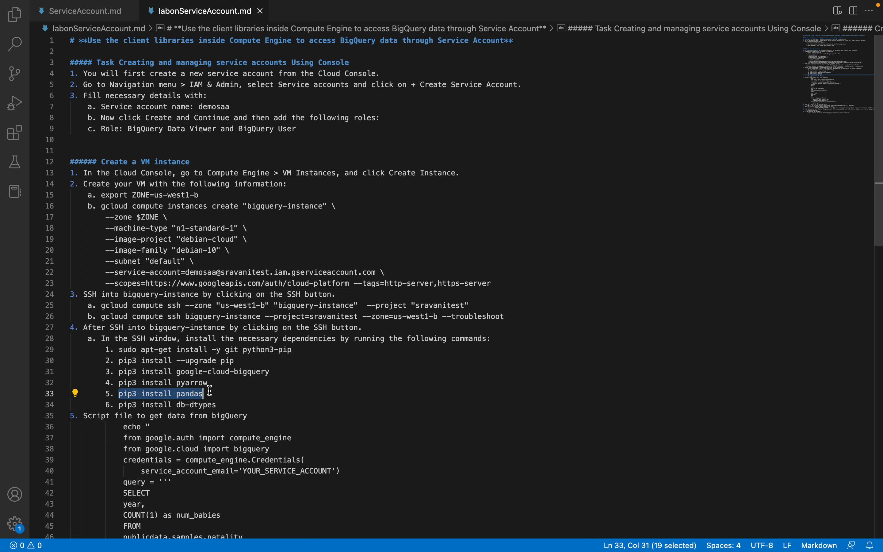
{"action": "key", "text": "super+c"}
{"action": "key", "text": "ctrl+Right"}
{"action": "key", "text": "super+v"}
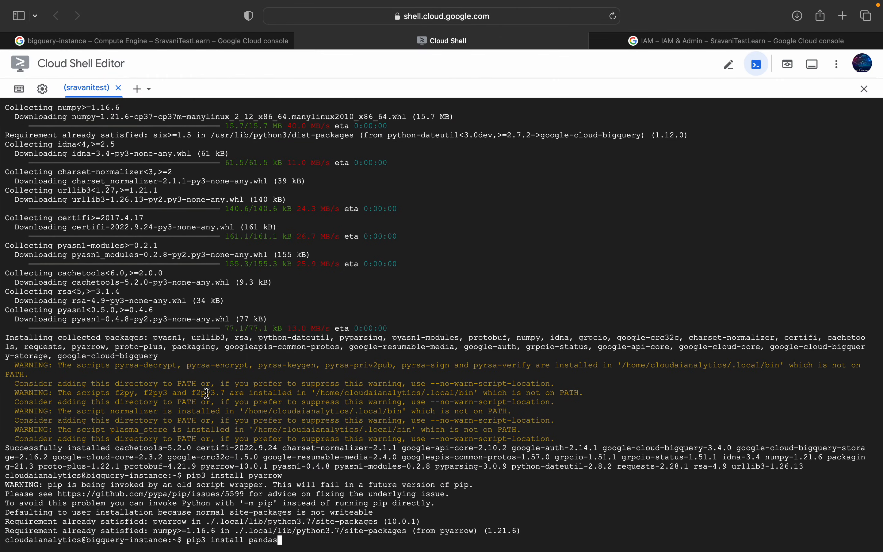
{"action": "key", "text": "Return"}
Step: Copy pip3 install db-dtypes from the lab notes and run it in Cloud Shell on the VM
{"action": "key", "text": "ctrl+Left"}
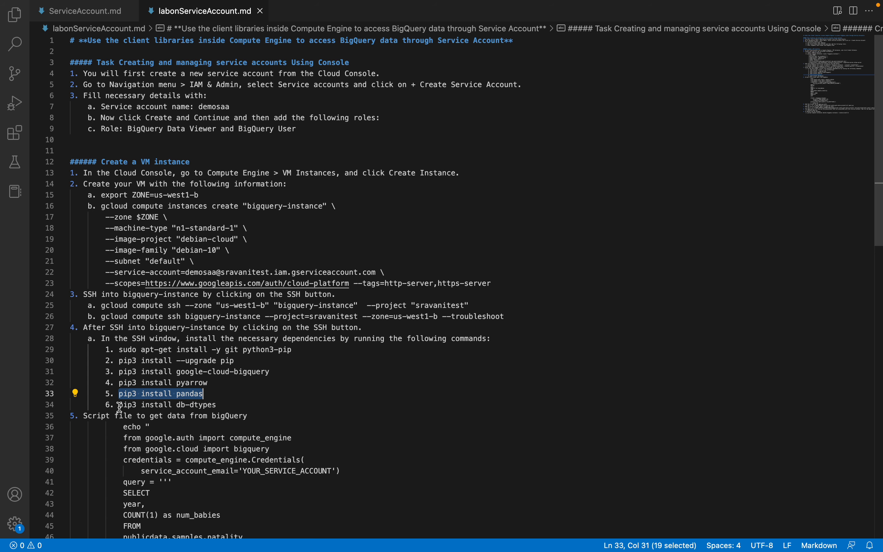
{"action": "left_click_drag", "start_coordinate": [119, 405], "coordinate": [220, 405]}
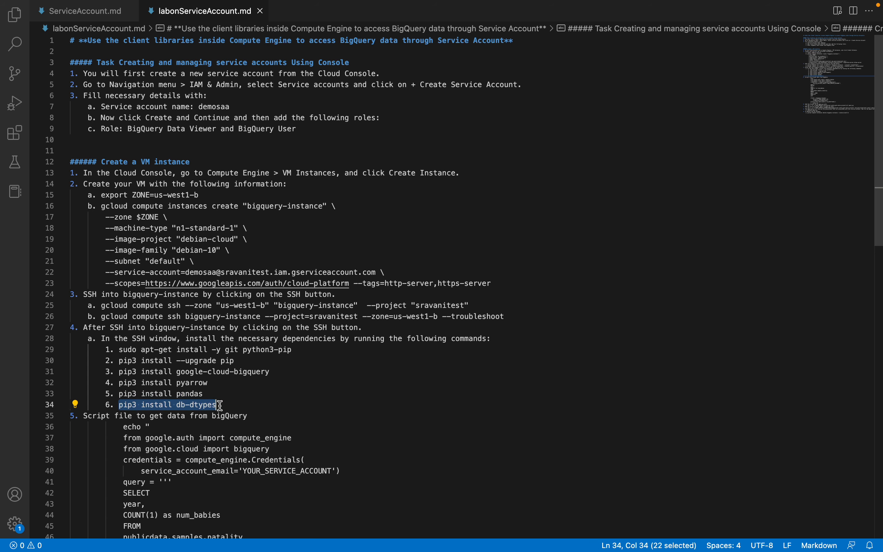
{"action": "key", "text": "super+c"}
{"action": "key", "text": "ctrl+Right"}
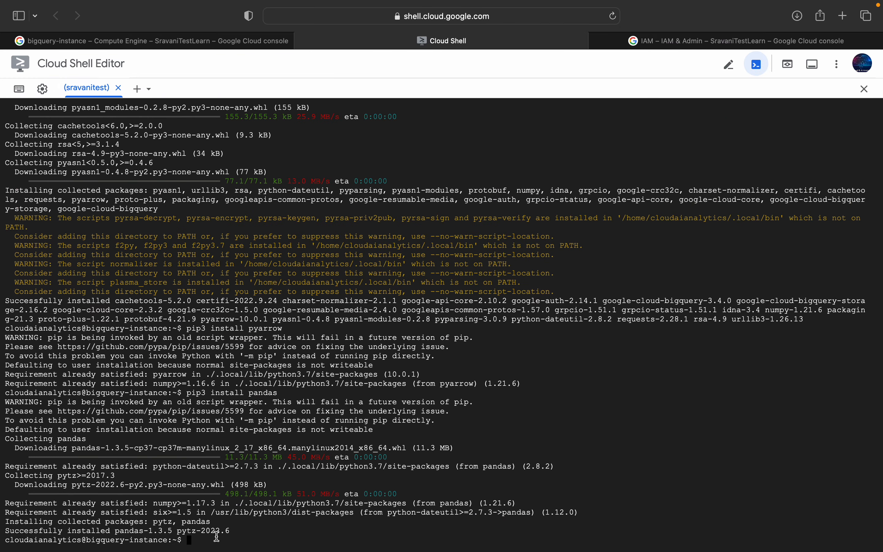
{"action": "key", "text": "super+v"}
{"action": "key", "text": "Return"}
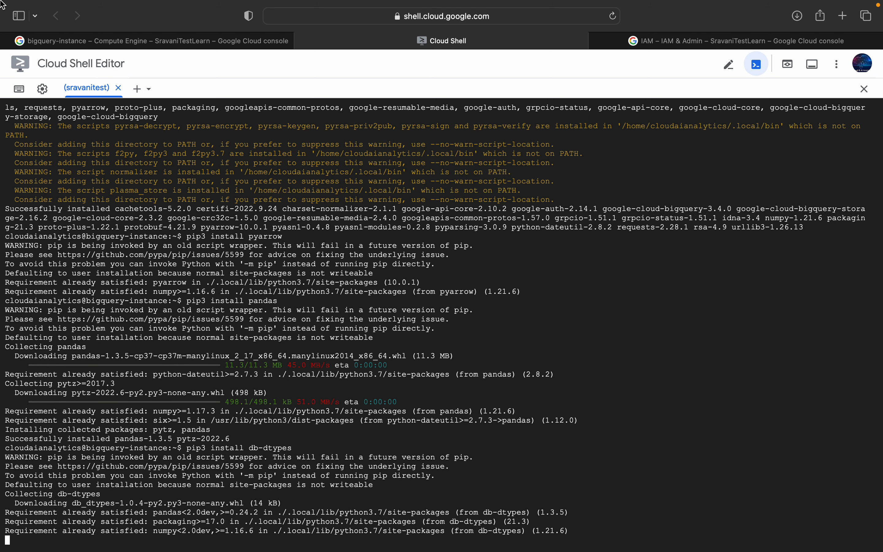
Step: Open labonsa.py in VS Code and examine its import lines and the service account email used for the Compute Engine credentials
{"action": "key", "text": "ctrl+Left"}
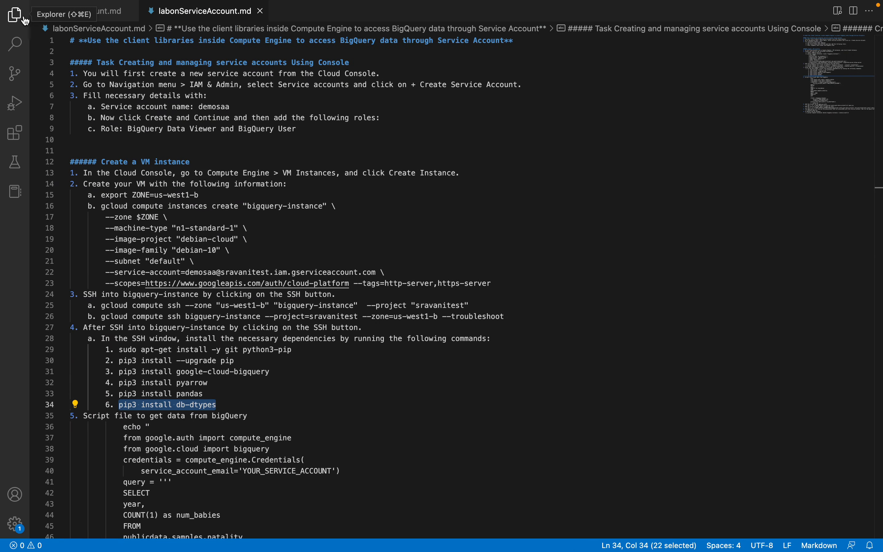
{"action": "left_click", "coordinate": [15, 16]}
{"action": "left_click", "coordinate": [89, 123]}
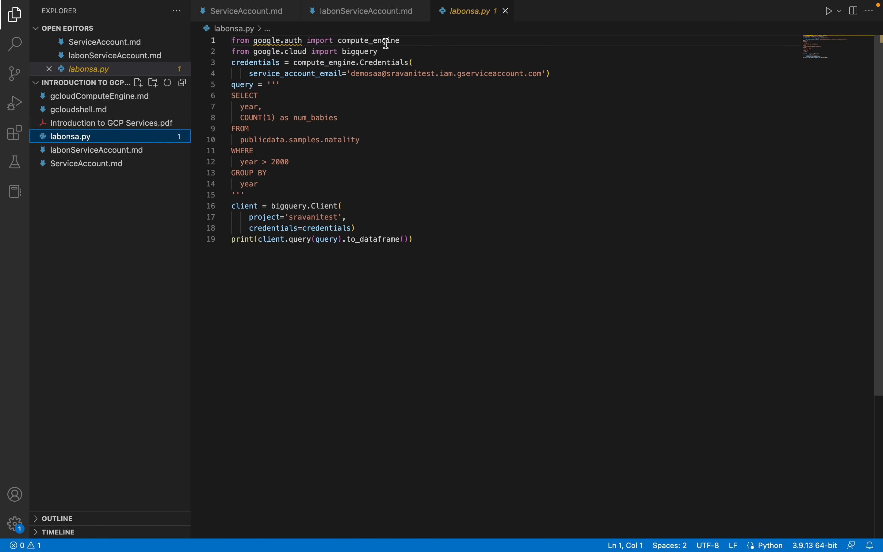
{"action": "left_click_drag", "start_coordinate": [401, 40], "coordinate": [340, 40]}
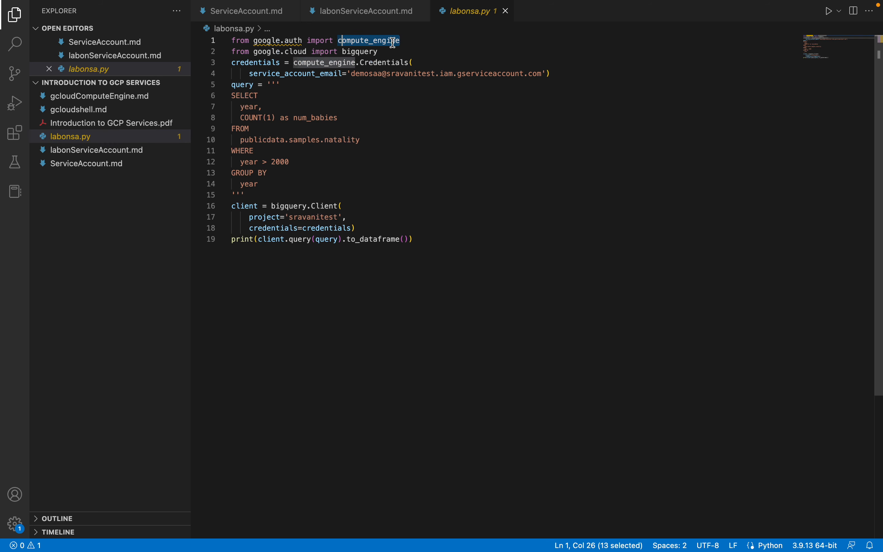
{"action": "left_click_drag", "start_coordinate": [382, 53], "coordinate": [235, 40]}
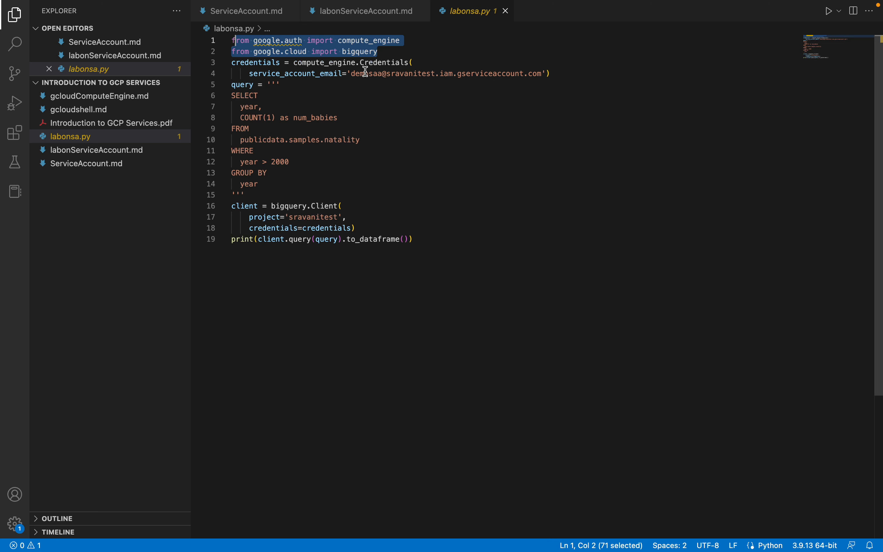
{"action": "left_click_drag", "start_coordinate": [353, 73], "coordinate": [536, 74]}
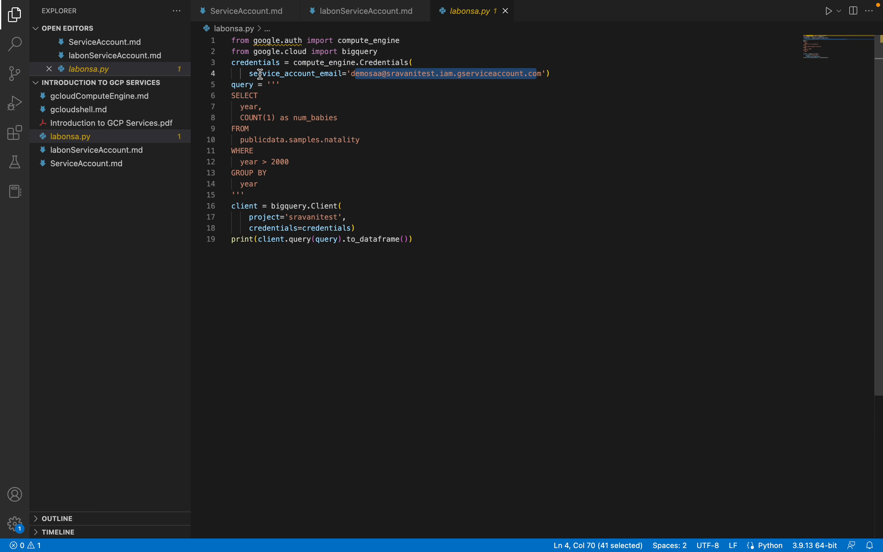
Step: Examine the SQL query on publicdata.samples.natality and the final print line in labonsa.py, comparing it with the labonServiceAccount.md notes
{"action": "left_click_drag", "start_coordinate": [231, 85], "coordinate": [254, 191]}
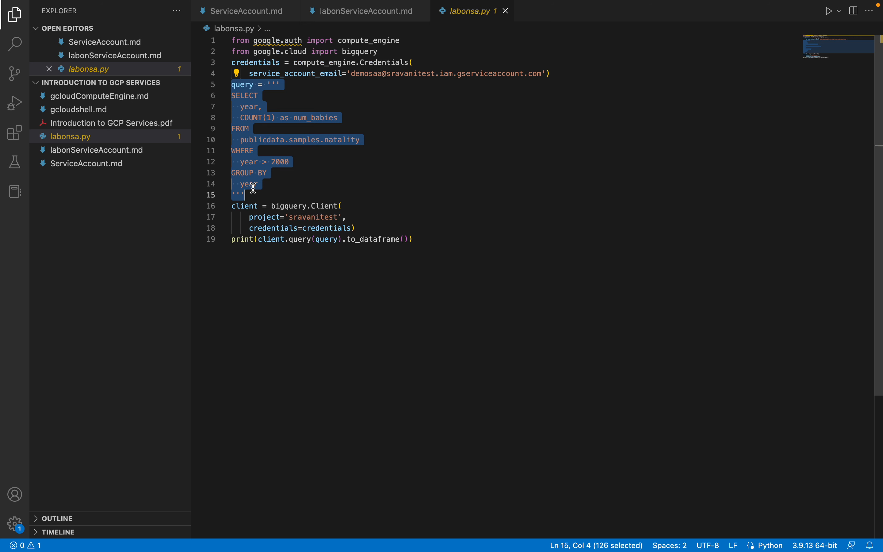
{"action": "left_click", "coordinate": [367, 126]}
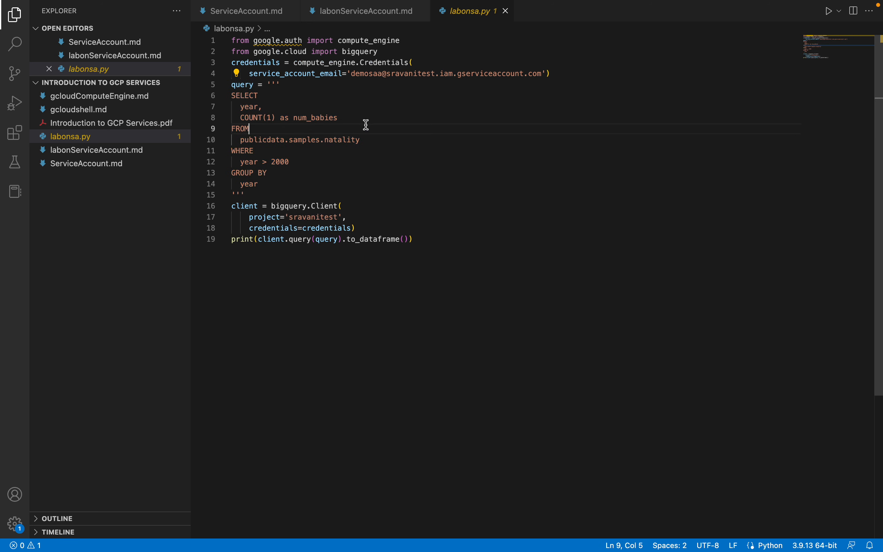
{"action": "double_click", "coordinate": [266, 141]}
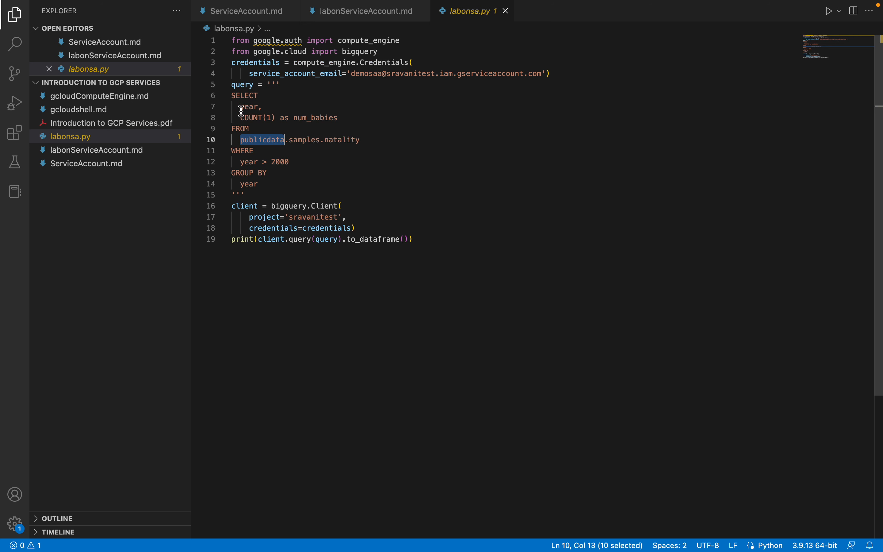
{"action": "left_click_drag", "start_coordinate": [245, 107], "coordinate": [255, 117]}
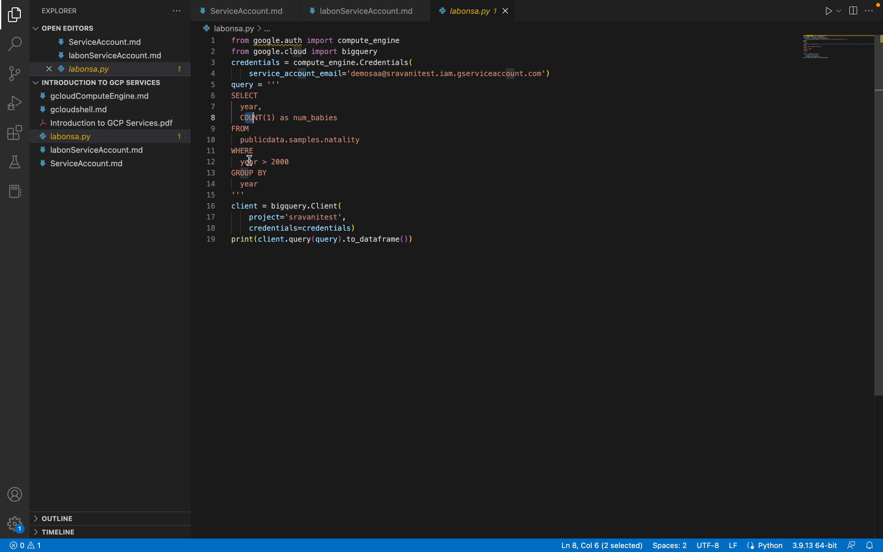
{"action": "left_click_drag", "start_coordinate": [246, 162], "coordinate": [290, 161]}
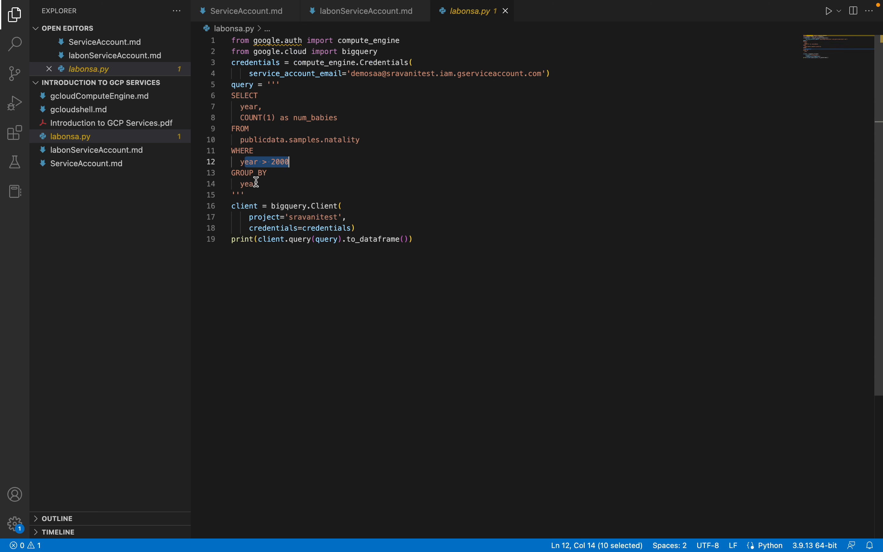
{"action": "left_click_drag", "start_coordinate": [244, 195], "coordinate": [235, 98]}
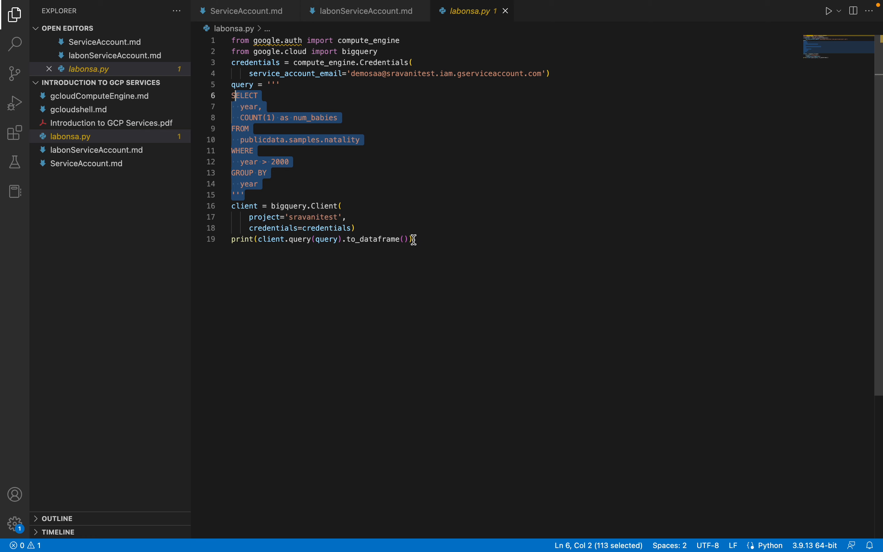
{"action": "left_click_drag", "start_coordinate": [414, 240], "coordinate": [409, 240]}
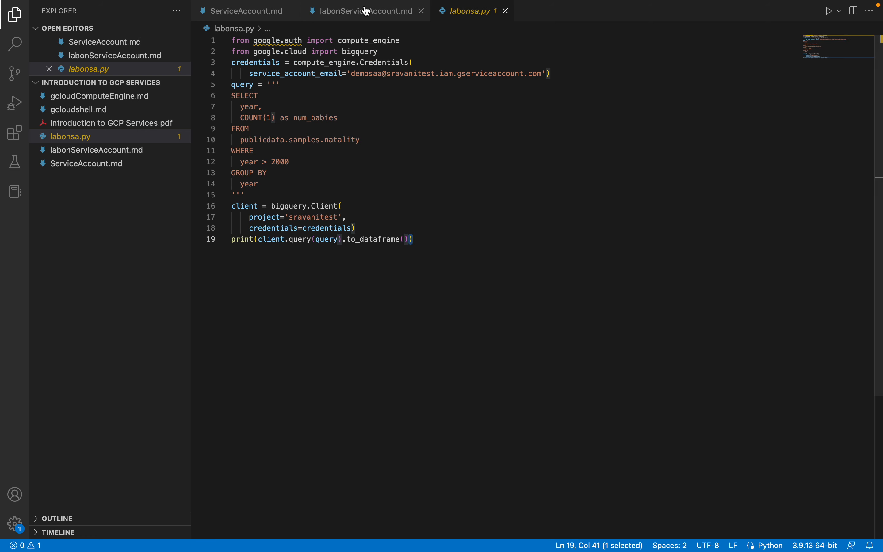
{"action": "left_click", "coordinate": [354, 15]}
{"action": "scroll", "coordinate": [331, 279], "scroll_direction": "down", "scroll_amount": 10}
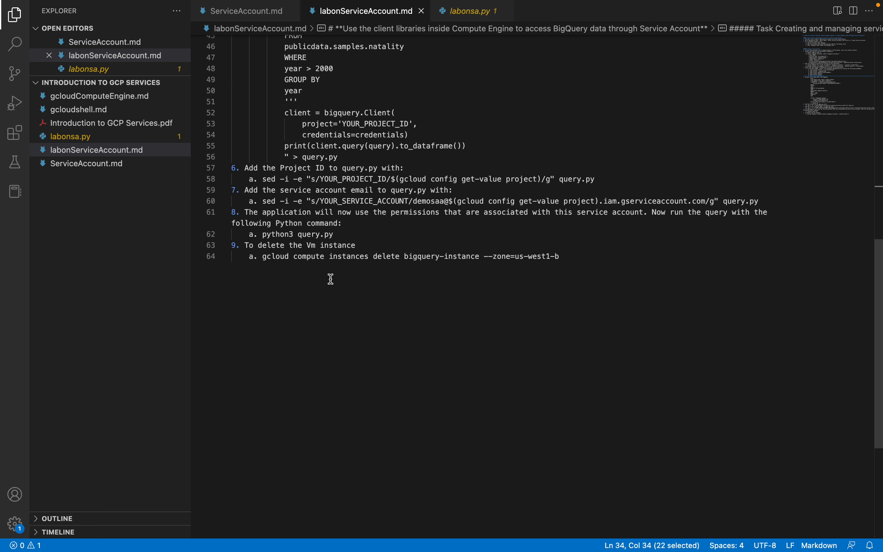
{"action": "left_click", "coordinate": [468, 11]}
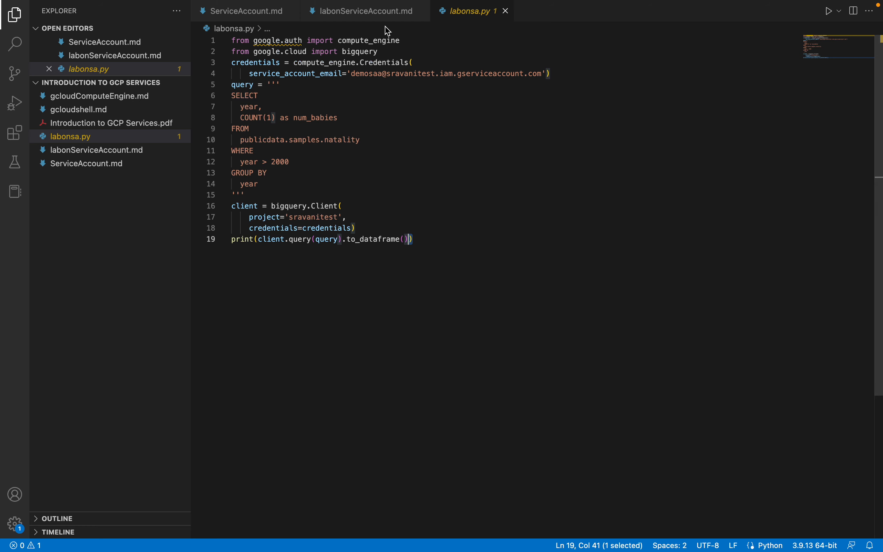
Step: Copy the echo script block from labonServiceAccount.md and run it in a cleared Cloud Shell terminal to create query.py on the VM
{"action": "left_click", "coordinate": [384, 16]}
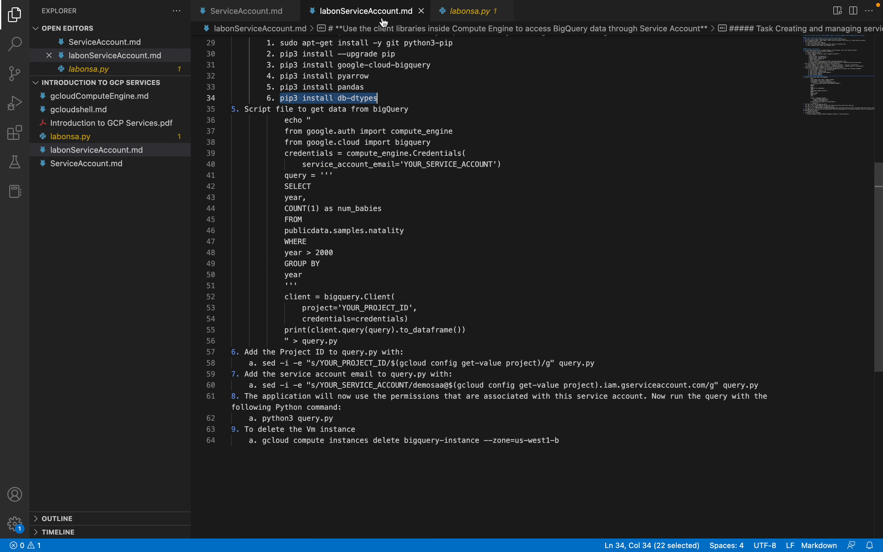
{"action": "double_click", "coordinate": [288, 121]}
{"action": "left_click", "coordinate": [287, 122]}
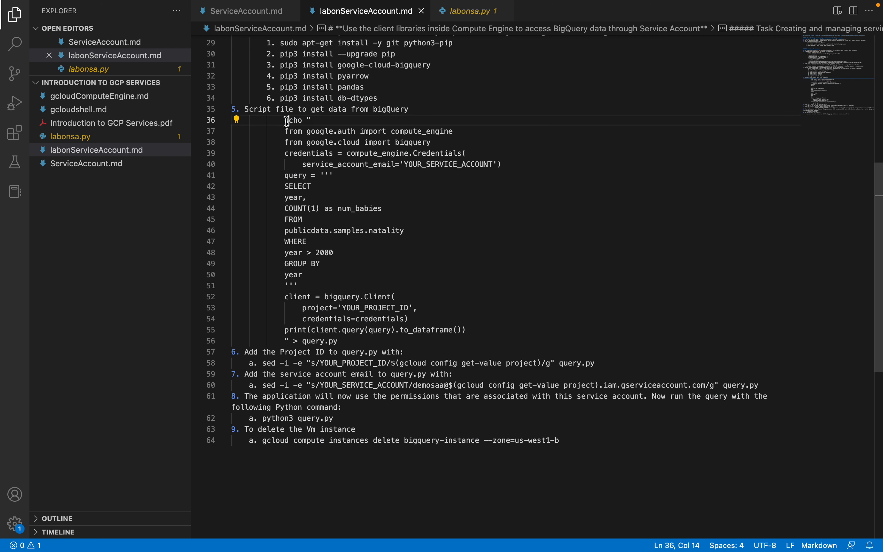
{"action": "left_click_drag", "start_coordinate": [286, 121], "coordinate": [344, 341]}
{"action": "key", "text": "super+c"}
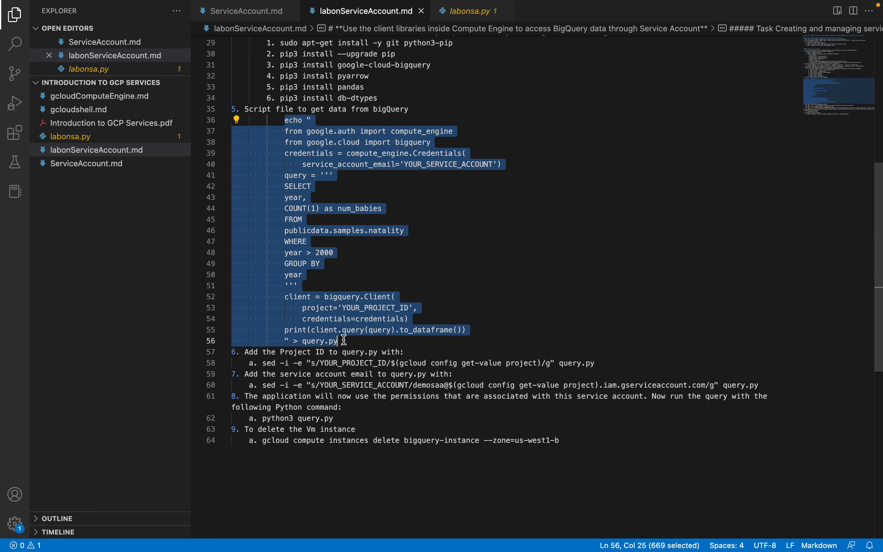
{"action": "key", "text": "ctrl+Right"}
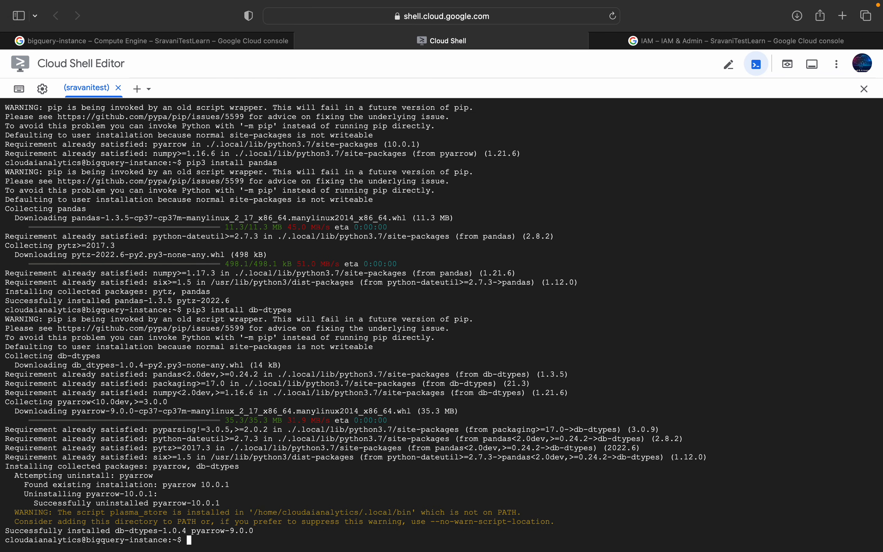
{"action": "type", "text": "clear"}
{"action": "key", "text": "Return"}
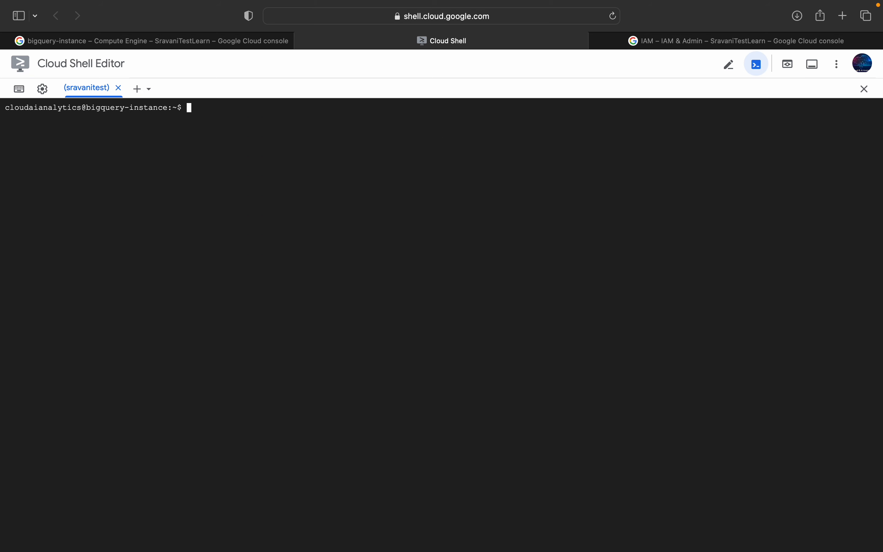
{"action": "key", "text": "super+v"}
{"action": "key", "text": "Return"}
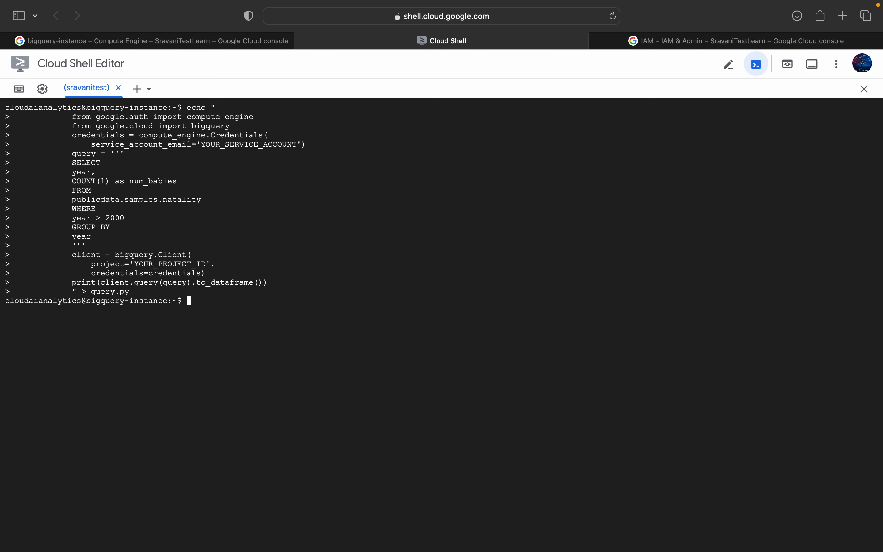
Step: List the VM's files and print query.py with cat to examine its import and credentials lines
{"action": "type", "text": "ls"}
{"action": "key", "text": "Return"}
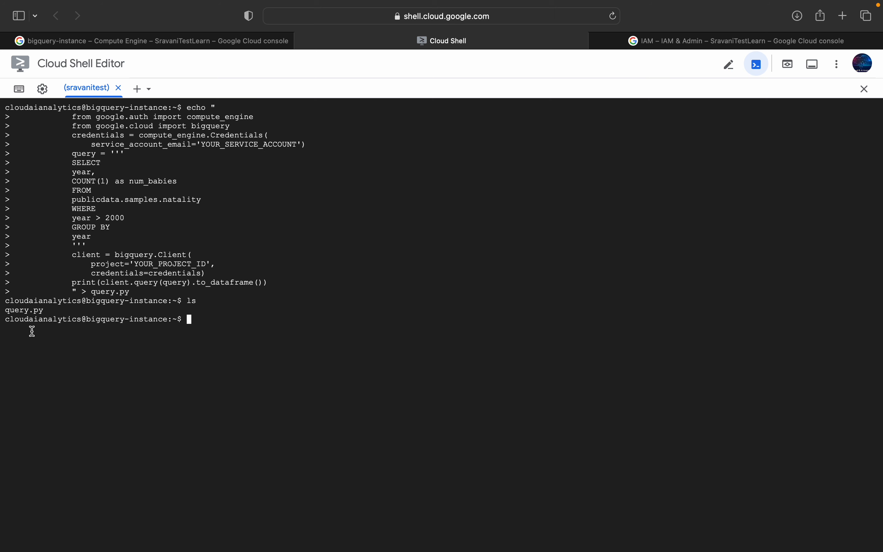
{"action": "type", "text": "cat q"}
{"action": "key", "text": "Tab"}
{"action": "key", "text": "Return"}
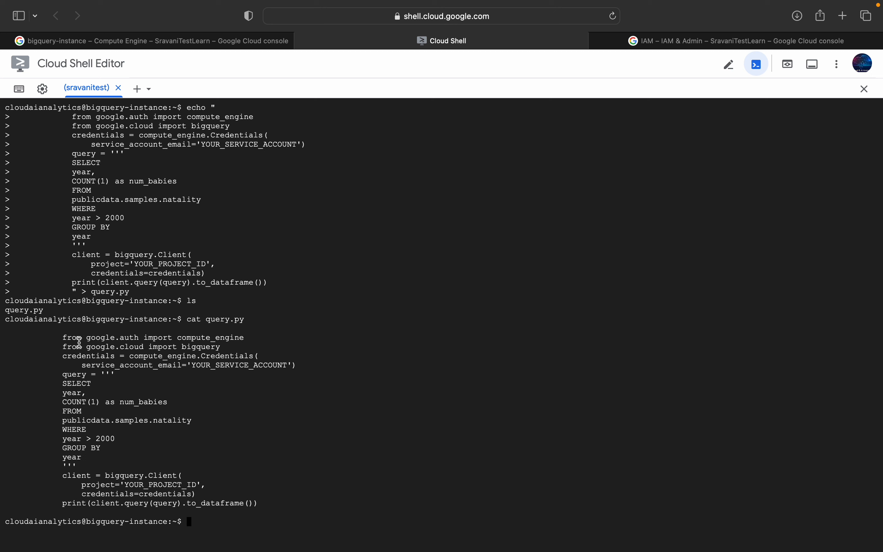
{"action": "left_click_drag", "start_coordinate": [59, 339], "coordinate": [251, 341]}
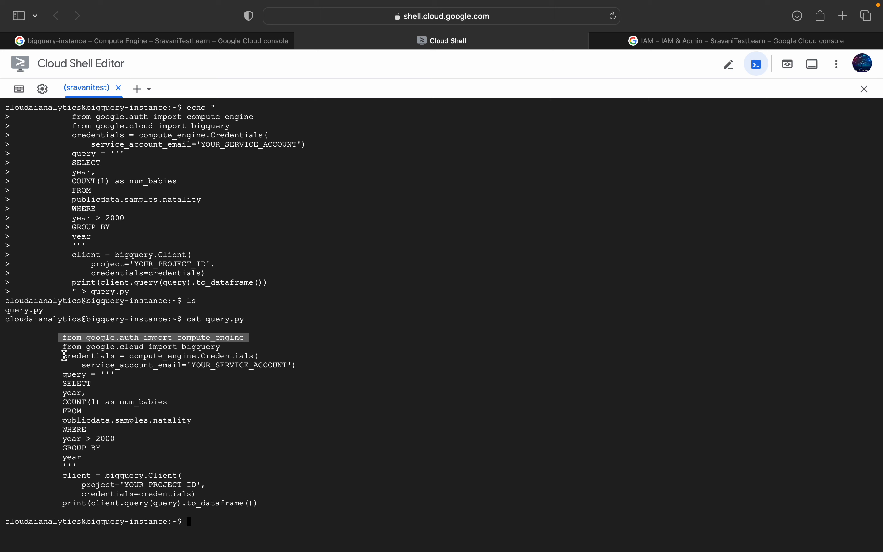
{"action": "left_click_drag", "start_coordinate": [64, 355], "coordinate": [297, 364]}
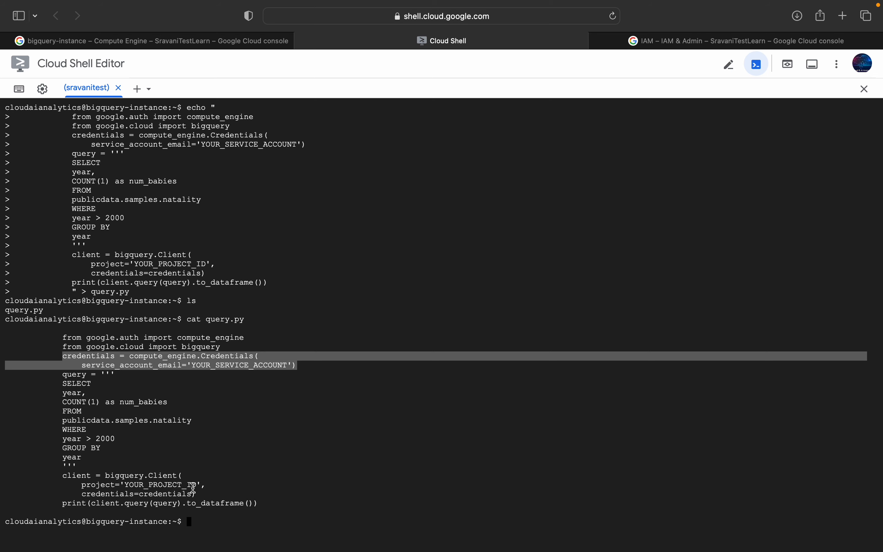
Step: Copy the sed command for YOUR_PROJECT_ID from the lab notes and run it on the VM to insert the configured project into query.py
{"action": "key", "text": "ctrl+Left"}
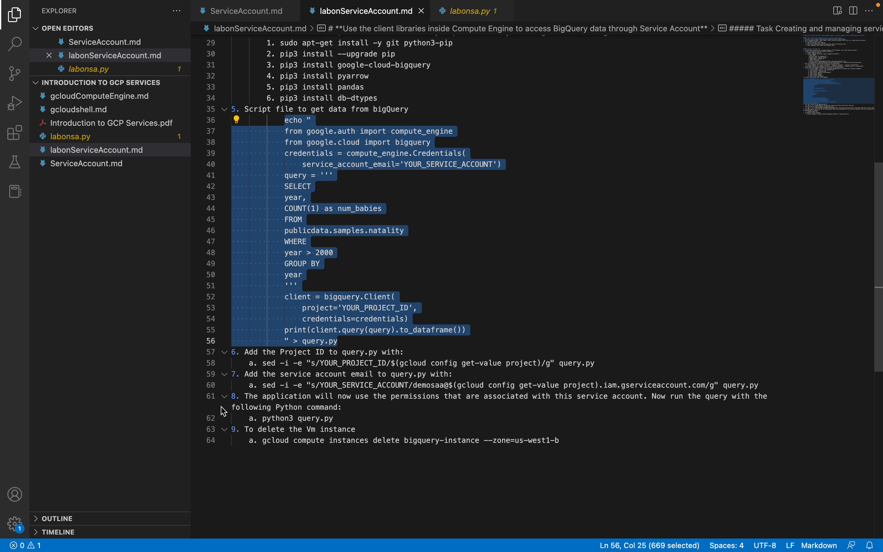
{"action": "left_click_drag", "start_coordinate": [263, 364], "coordinate": [289, 364]}
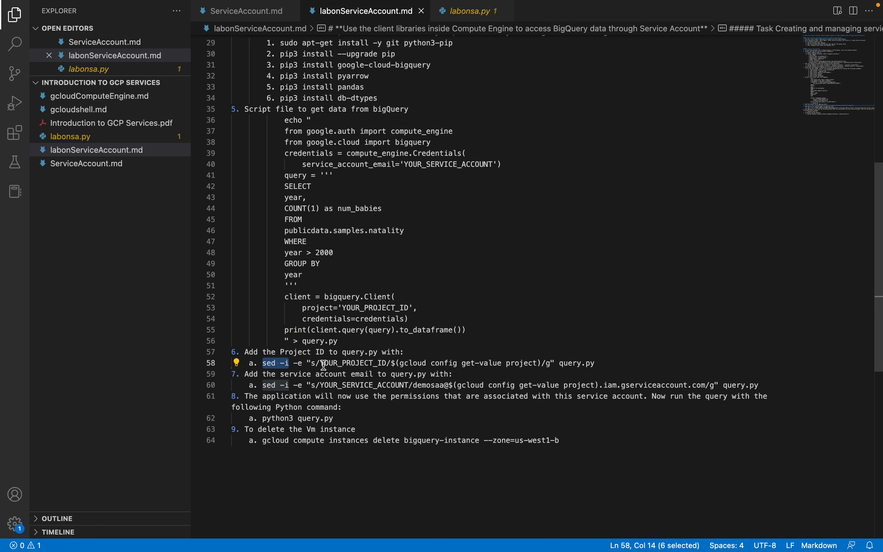
{"action": "left_click", "coordinate": [603, 364], "text": "shift"}
{"action": "key", "text": "super+c"}
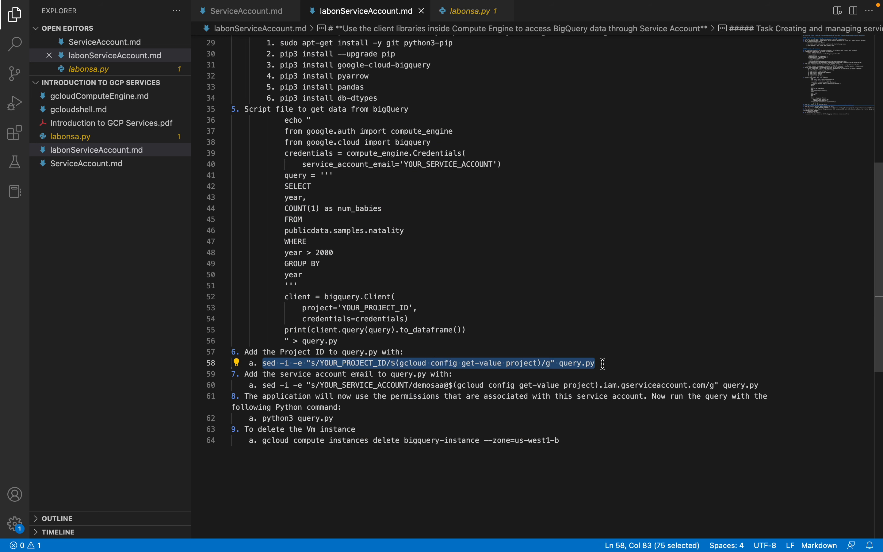
{"action": "key", "text": "ctrl+Right"}
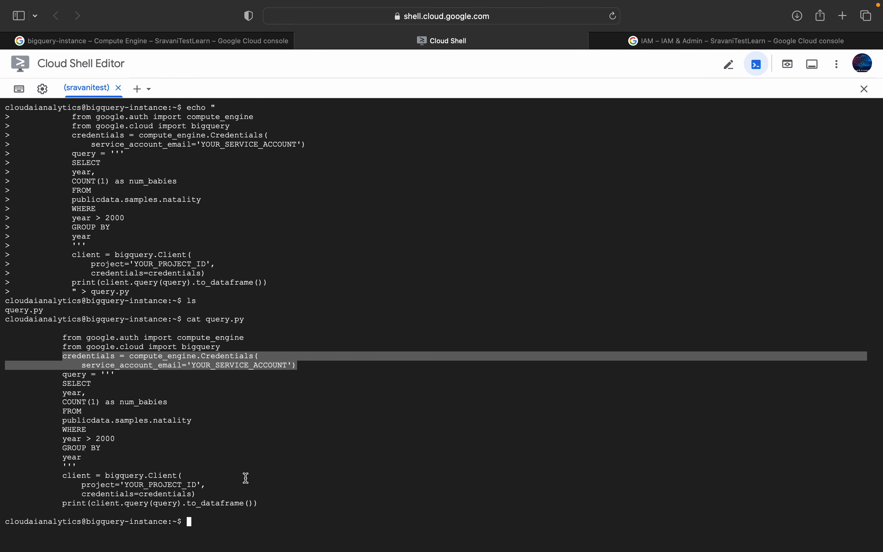
{"action": "left_click", "coordinate": [215, 523]}
{"action": "key", "text": "super+v"}
{"action": "key", "text": "Return"}
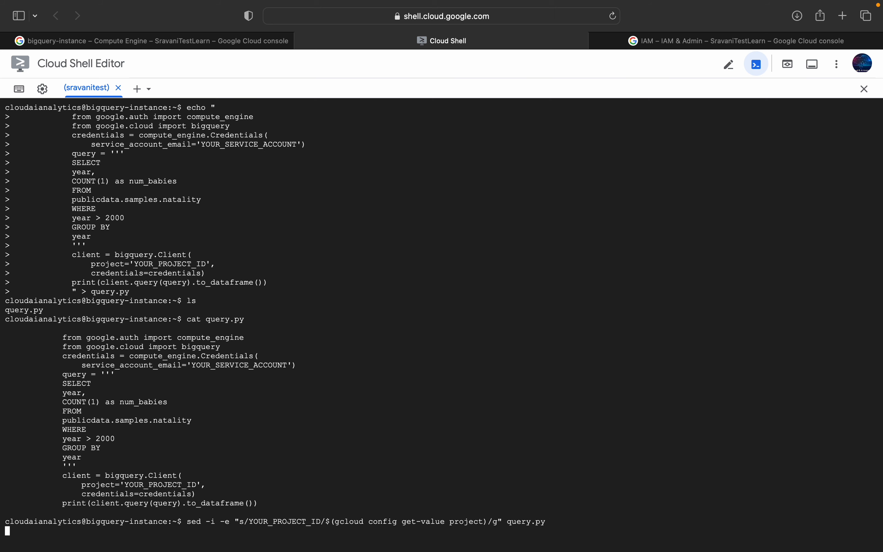
Step: Print query.py again and check its project value against the gcloud config get-value project part of the sed command
{"action": "key", "text": "Up"}
{"action": "key", "text": "Up"}
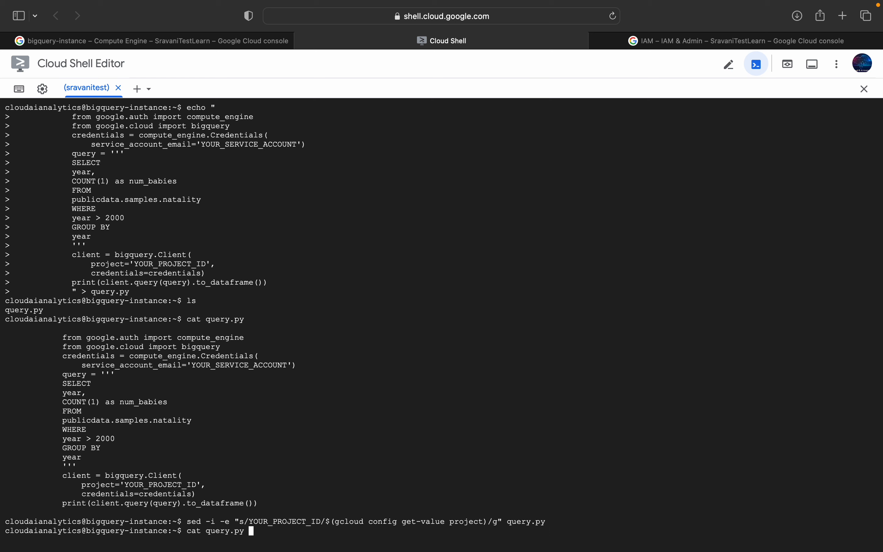
{"action": "key", "text": "Return"}
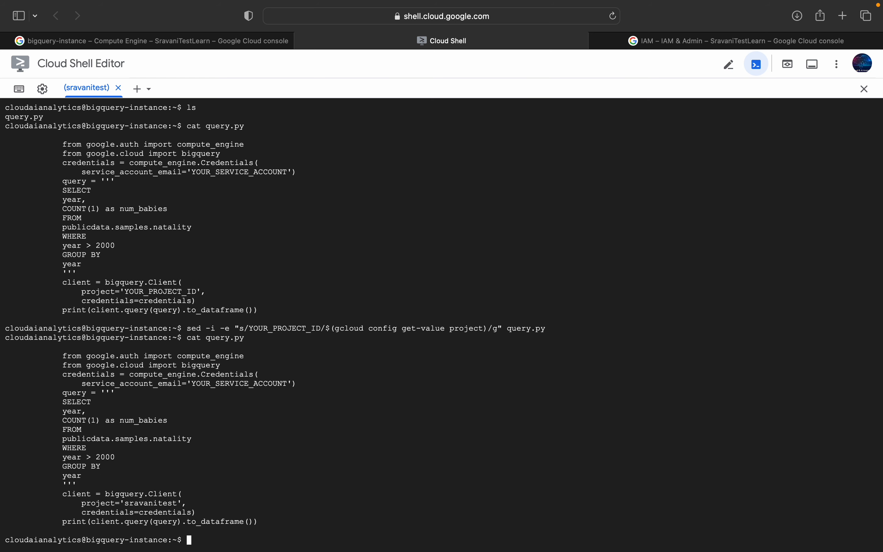
{"action": "double_click", "coordinate": [135, 503]}
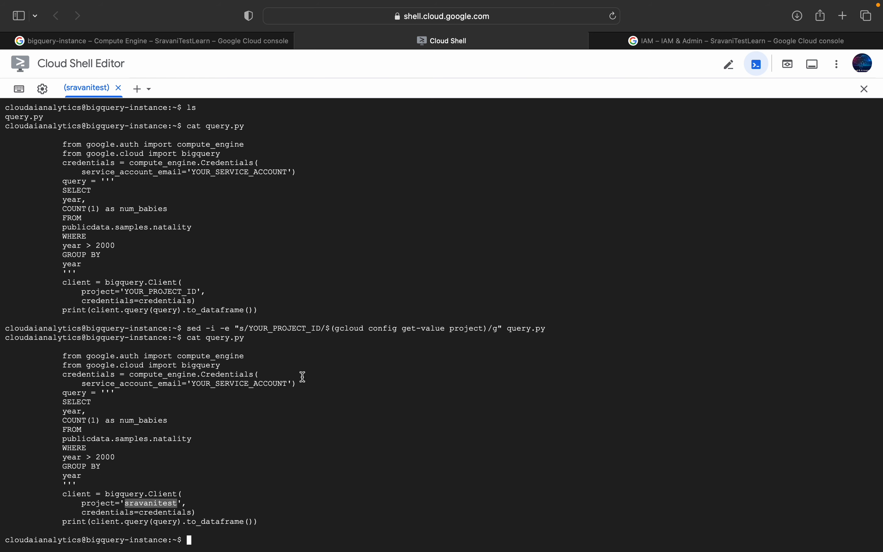
{"action": "left_click_drag", "start_coordinate": [337, 329], "coordinate": [484, 328]}
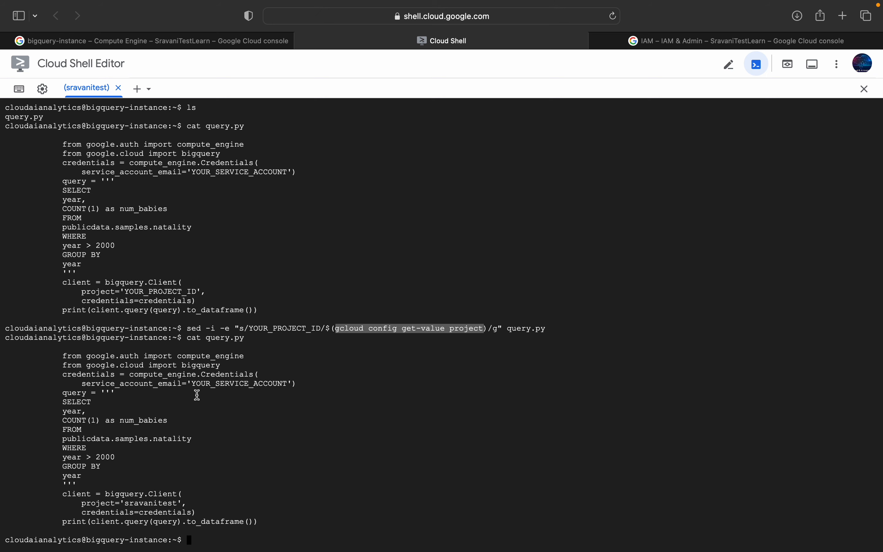
Step: Copy the sed command for YOUR_SERVICE_ACCOUNT from the lab notes and run it on the VM to put the demosaa account's email into query.py
{"action": "key", "text": "super+Tab"}
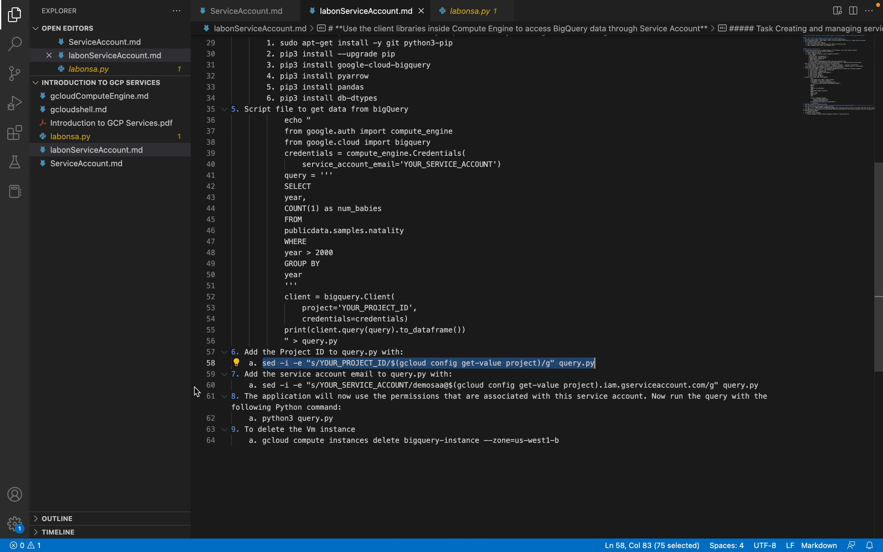
{"action": "left_click_drag", "start_coordinate": [263, 386], "coordinate": [761, 385]}
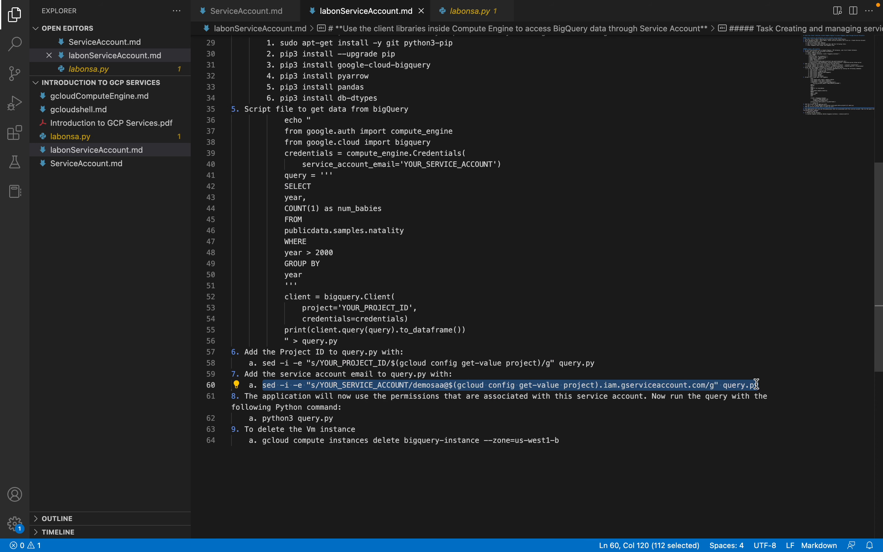
{"action": "key", "text": "super+c"}
{"action": "key", "text": "super+Tab"}
{"action": "key", "text": "super+v"}
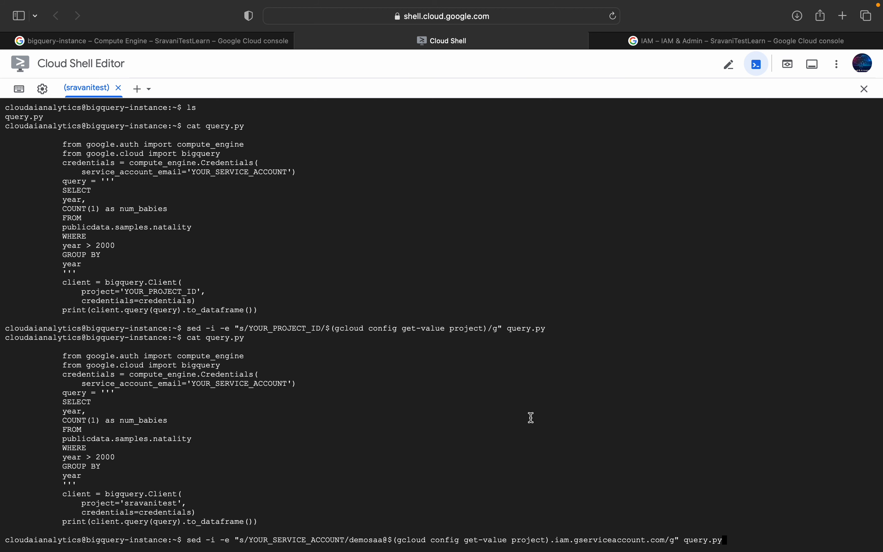
{"action": "key", "text": "Return"}
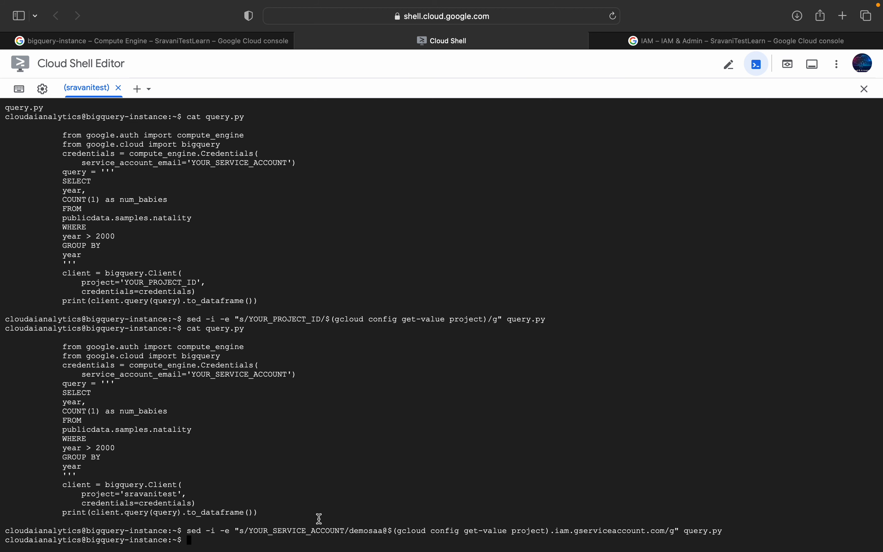
Step: Print query.py once more to check the service account email, and look up the command that runs the query in the lab notes
{"action": "key", "text": "Up"}
{"action": "key", "text": "Up"}
{"action": "key", "text": "Return"}
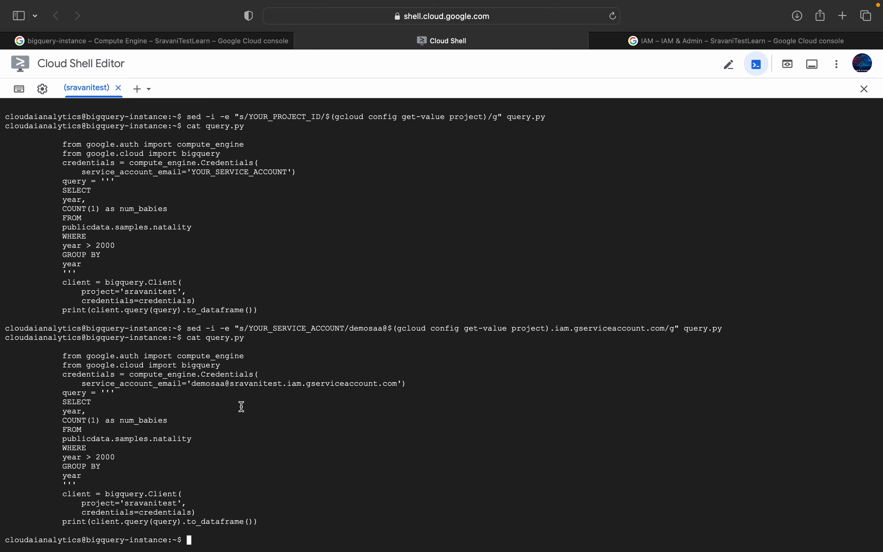
{"action": "key", "text": "super+Tab"}
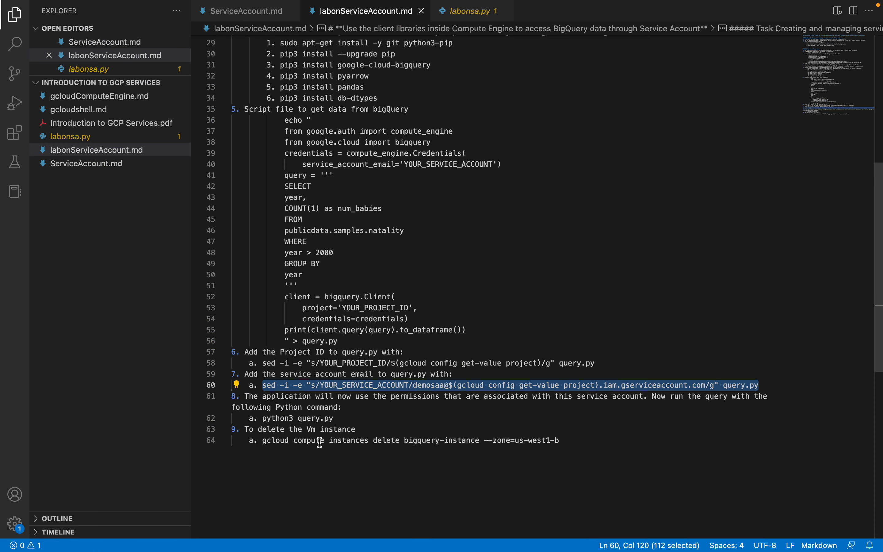
{"action": "key", "text": "super+Tab"}
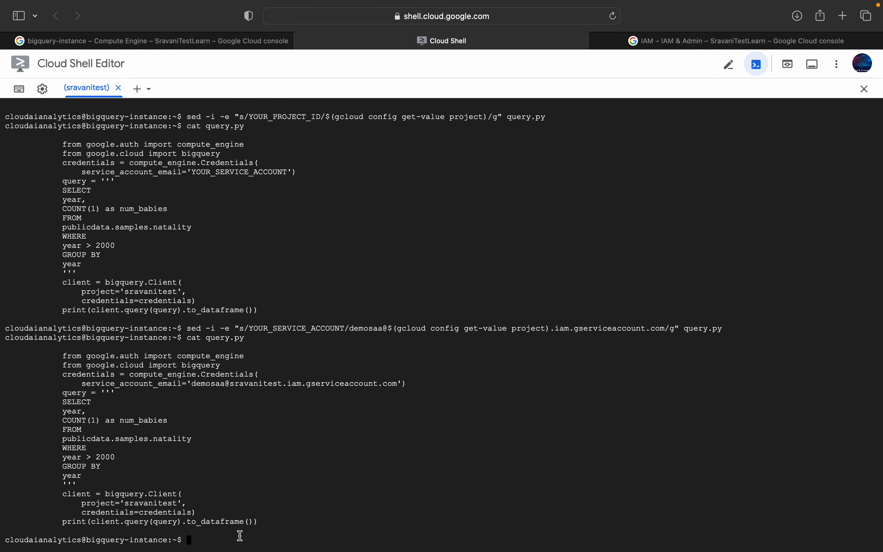
Step: Try to run query.py with python3 on the VM
{"action": "type", "text": "on3 query.py"}
{"action": "key", "text": "Return"}
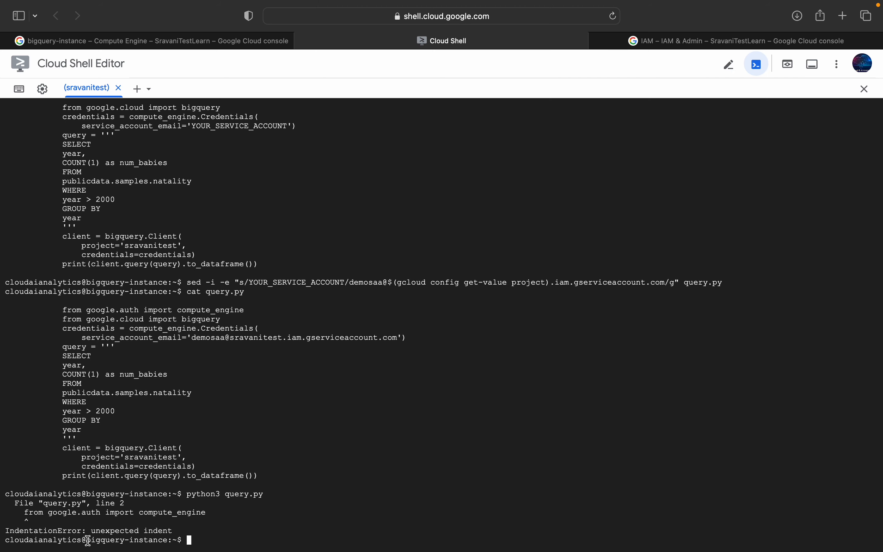
Step: Switch to the lab notes in VS Code and select the whole echo script block under step 5
{"action": "key", "text": "super+Tab"}
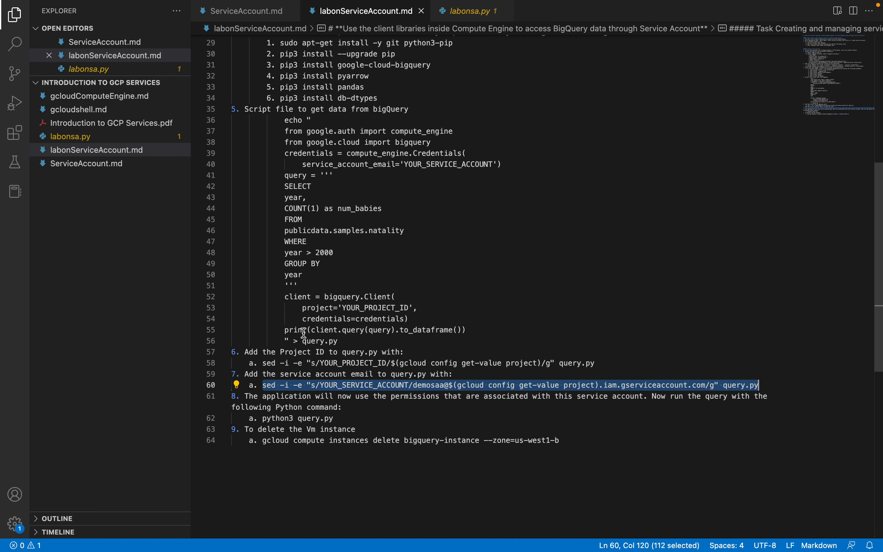
{"action": "left_click_drag", "start_coordinate": [285, 120], "coordinate": [366, 342]}
{"action": "type", "text": "[["}
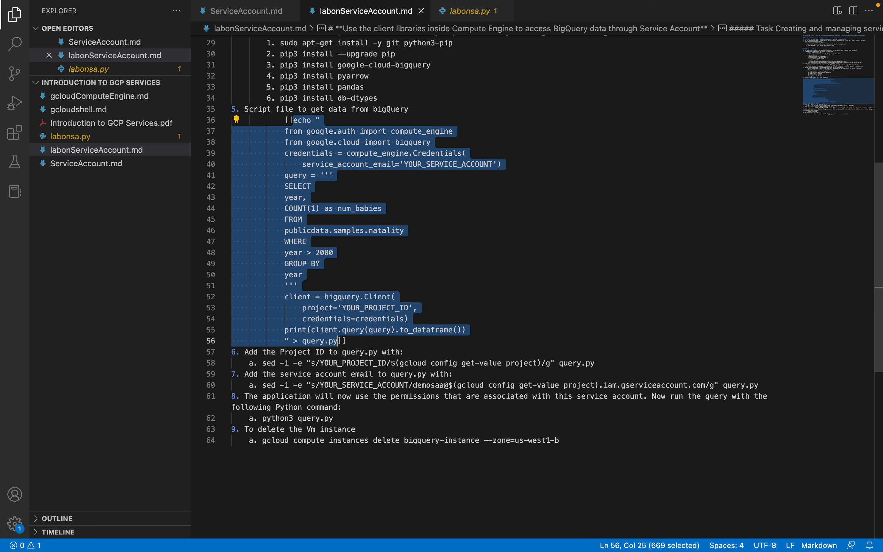
{"action": "type", "text": "zzz"}
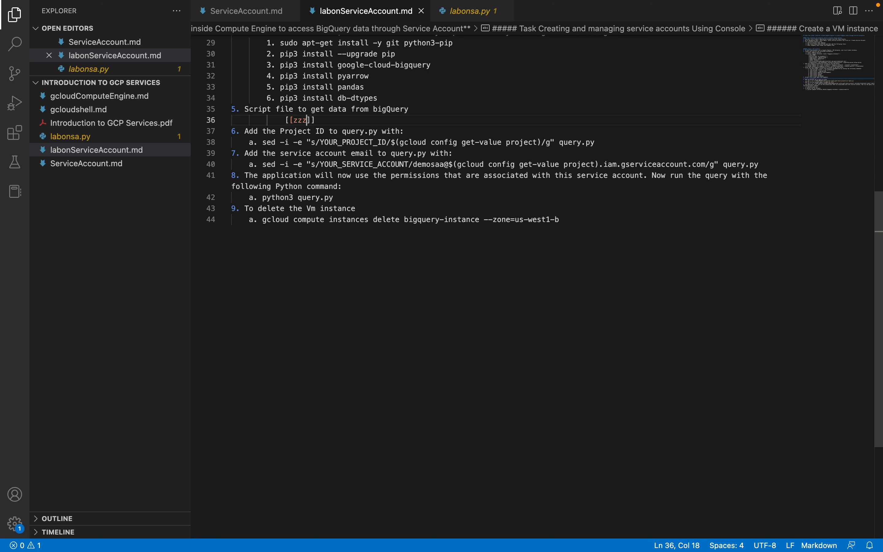
{"action": "key", "text": "super+z"}
{"action": "key", "text": "super+z"}
{"action": "key", "text": "super+z"}
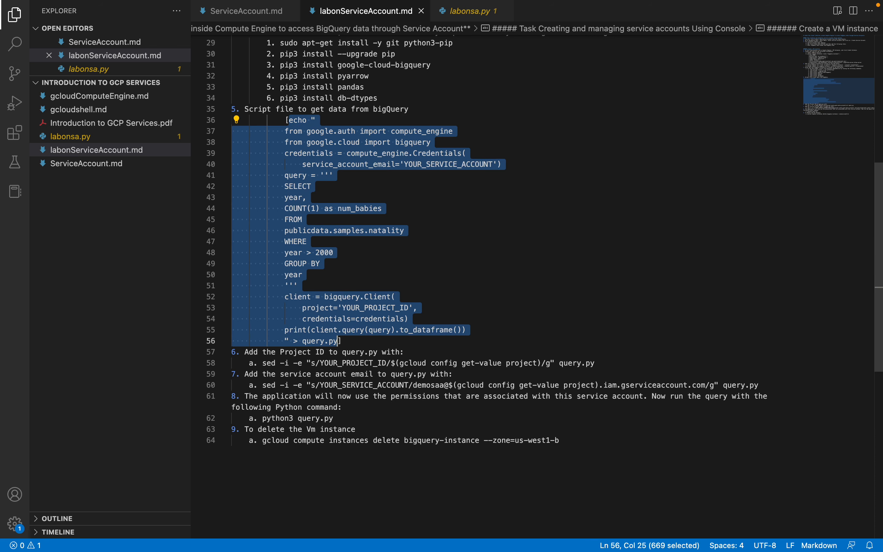
Step: Remove all leading indentation from the selected echo script block and change its output file to query1.py
{"action": "key", "text": "shift+Tab"}
{"action": "key", "text": "shift+Tab"}
{"action": "key", "text": "shift+Tab"}
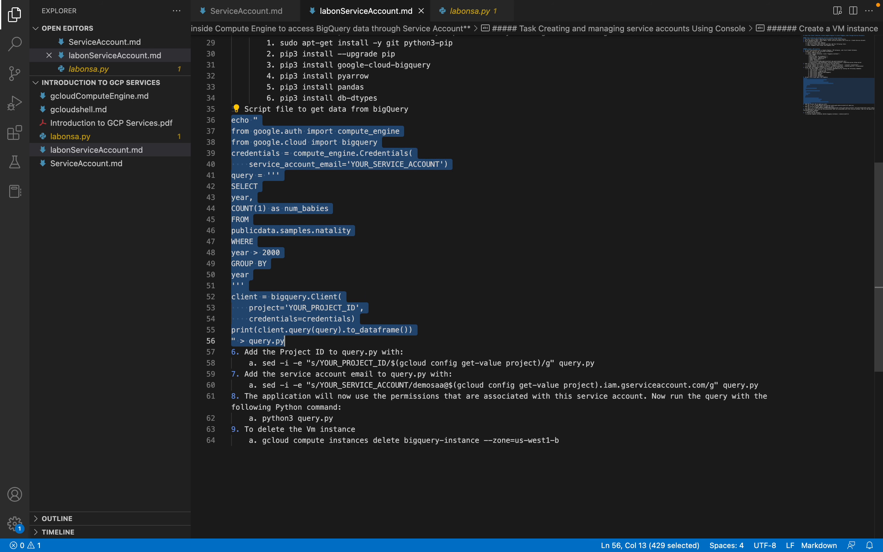
{"action": "left_click", "coordinate": [298, 341]}
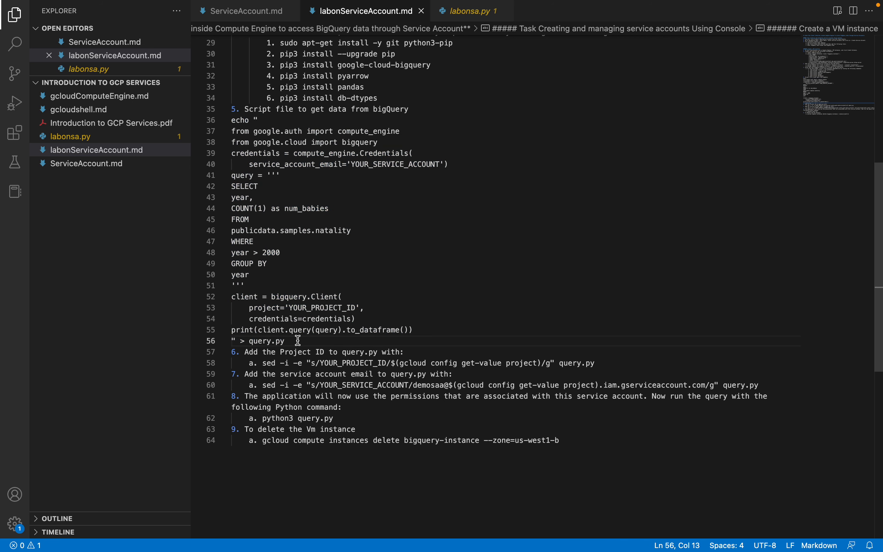
{"action": "left_click_drag", "start_coordinate": [299, 340], "coordinate": [290, 330]}
{"action": "left_click", "coordinate": [273, 341]}
{"action": "type", "text": "1"}
Step: Copy the unindented echo script, run it on the VM in Cloud Shell to create query1.py, and print that file
{"action": "left_click_drag", "start_coordinate": [298, 340], "coordinate": [232, 120]}
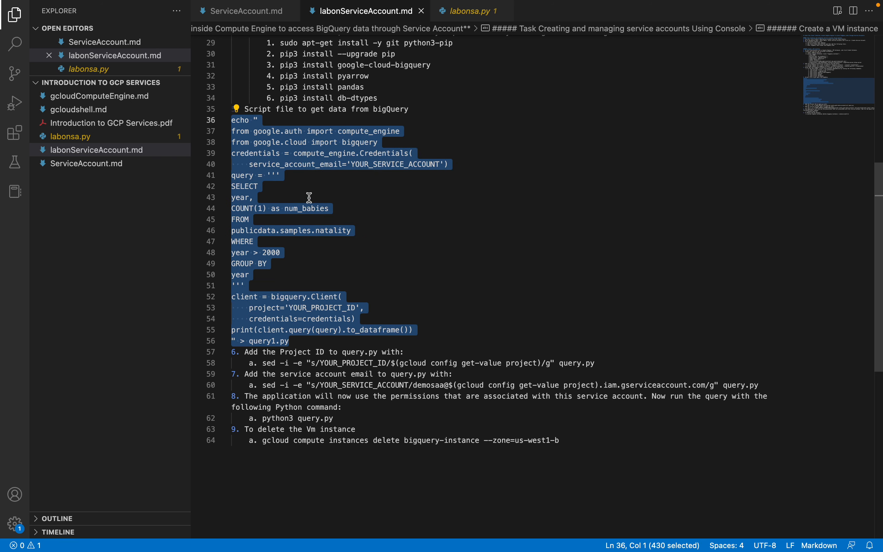
{"action": "key", "text": "ctrl+Right"}
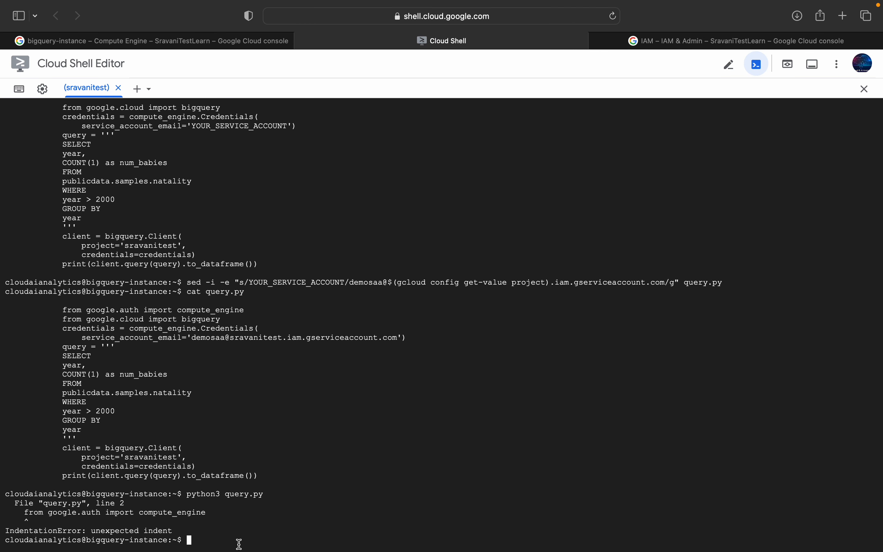
{"action": "key", "text": "super+v"}
{"action": "key", "text": "Return"}
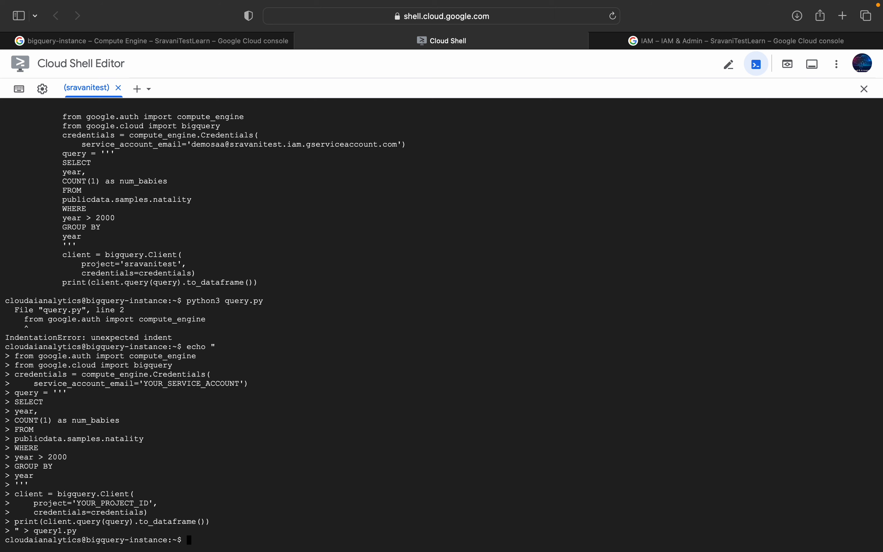
{"action": "type", "text": "cat query1.py"}
{"action": "key", "text": "Return"}
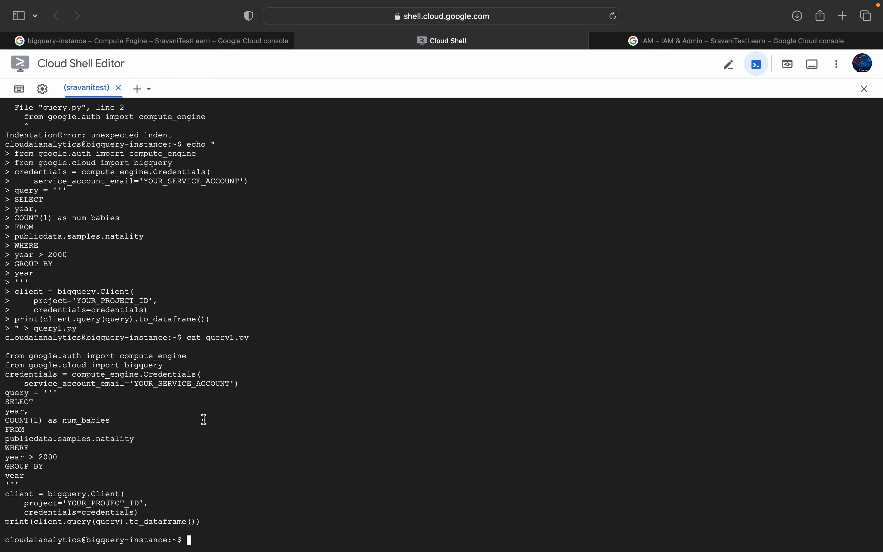
Step: Open query.py in vi and examine its indented block from the first import to the print line
{"action": "type", "text": "vi query.py"}
{"action": "key", "text": "Return"}
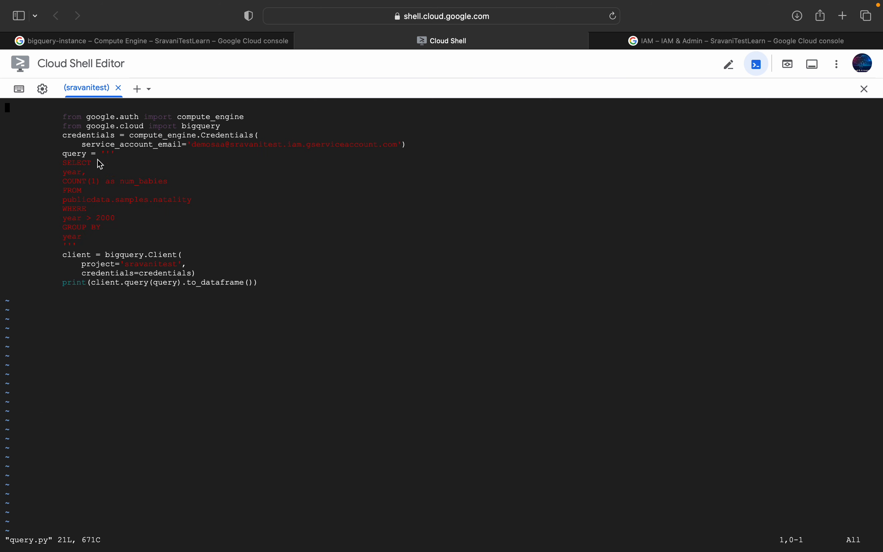
{"action": "left_click", "coordinate": [64, 117]}
{"action": "left_click_drag", "start_coordinate": [64, 118], "coordinate": [257, 282]}
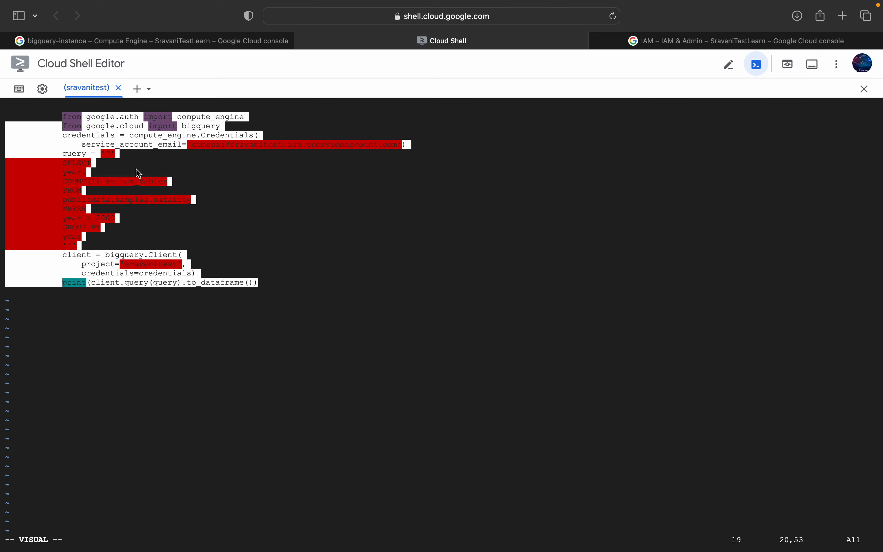
{"action": "left_click", "coordinate": [262, 227]}
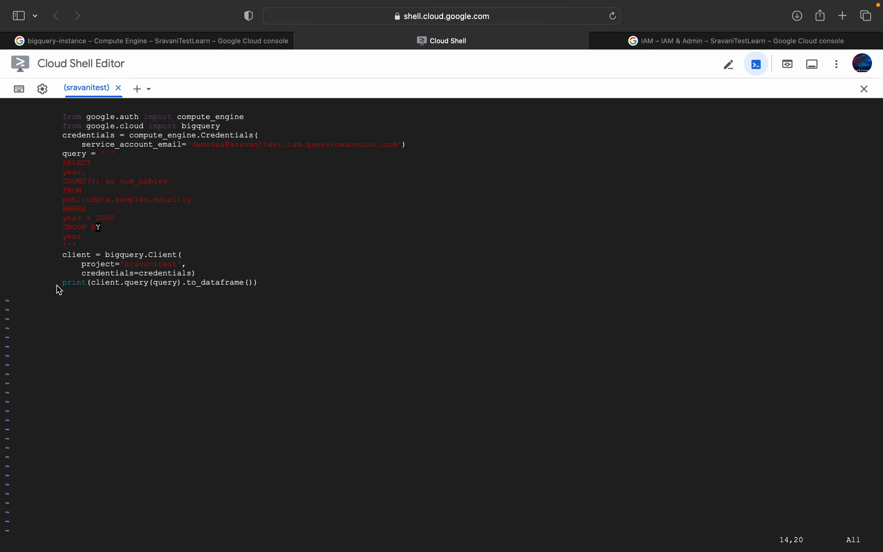
Step: Try removing the indentation of the google.auth import line and the blank line above it in query.py
{"action": "key", "text": "i"}
{"action": "key", "text": "Right"}
{"action": "left_click", "coordinate": [61, 123]}
{"action": "left_click", "coordinate": [61, 117]}
{"action": "key", "text": "BackSpace"}
{"action": "key", "text": "BackSpace"}
{"action": "key", "text": "BackSpace"}
{"action": "key", "text": "BackSpace"}
{"action": "key", "text": "BackSpace"}
{"action": "key", "text": "BackSpace"}
{"action": "key", "text": "BackSpace"}
{"action": "key", "text": "BackSpace"}
{"action": "key", "text": "BackSpace"}
{"action": "key", "text": "BackSpace"}
{"action": "key", "text": "BackSpace"}
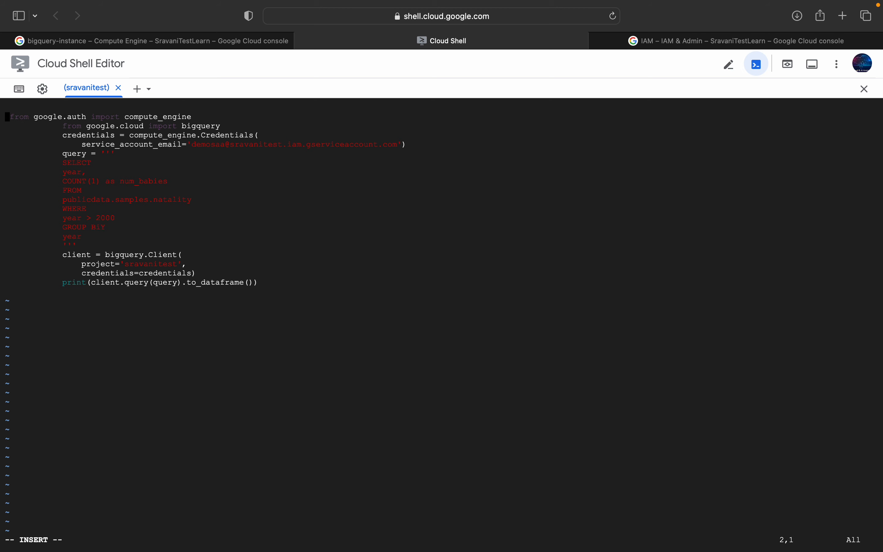
{"action": "key", "text": "BackSpace"}
Step: Try removing the indentation of the google.cloud import line while keeping it on its own line
{"action": "key", "text": "Down"}
{"action": "key", "text": "Right"}
{"action": "key", "text": "Right"}
{"action": "key", "text": "Right"}
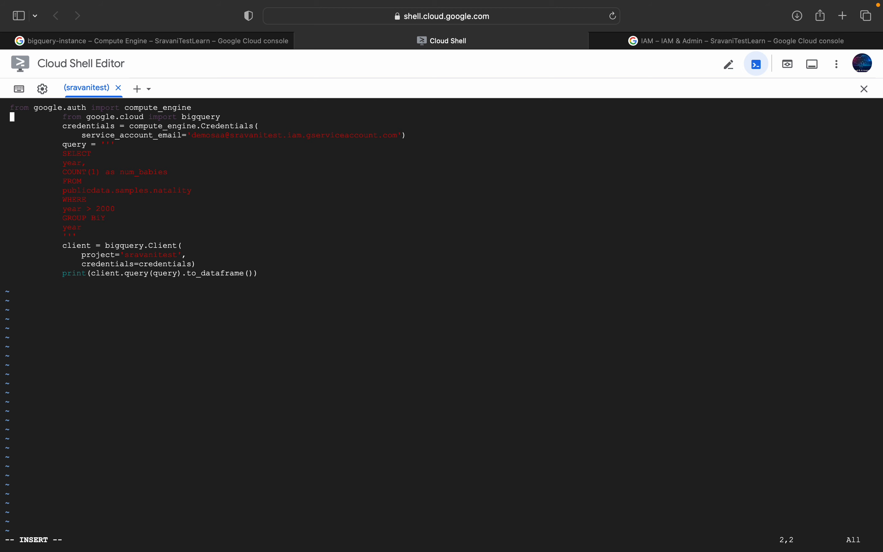
{"action": "key", "text": "Right"}
{"action": "key", "text": "Right"}
{"action": "key", "text": "Right"}
{"action": "key", "text": "Right"}
{"action": "key", "text": "Right"}
{"action": "key", "text": "Right"}
{"action": "key", "text": "Right"}
{"action": "key", "text": "Right"}
{"action": "key", "text": "BackSpace"}
{"action": "key", "text": "BackSpace"}
{"action": "key", "text": "BackSpace"}
{"action": "key", "text": "BackSpace"}
{"action": "key", "text": "BackSpace"}
{"action": "key", "text": "BackSpace"}
{"action": "key", "text": "BackSpace"}
{"action": "key", "text": "BackSpace"}
{"action": "key", "text": "BackSpace"}
{"action": "key", "text": "BackSpace"}
{"action": "key", "text": "BackSpace"}
{"action": "key", "text": "BackSpace"}
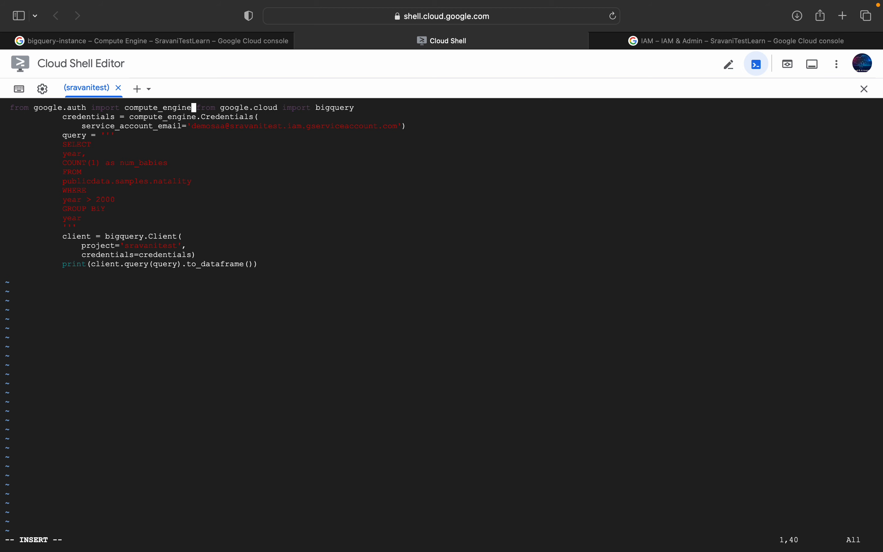
{"action": "key", "text": "Return"}
Step: Try removing the indentation of the credentials line in query.py
{"action": "key", "text": "Down"}
{"action": "key", "text": "Right"}
{"action": "key", "text": "Right"}
{"action": "key", "text": "Right"}
{"action": "key", "text": "Right"}
{"action": "key", "text": "Right"}
{"action": "key", "text": "Right"}
{"action": "key", "text": "Right"}
{"action": "key", "text": "Right"}
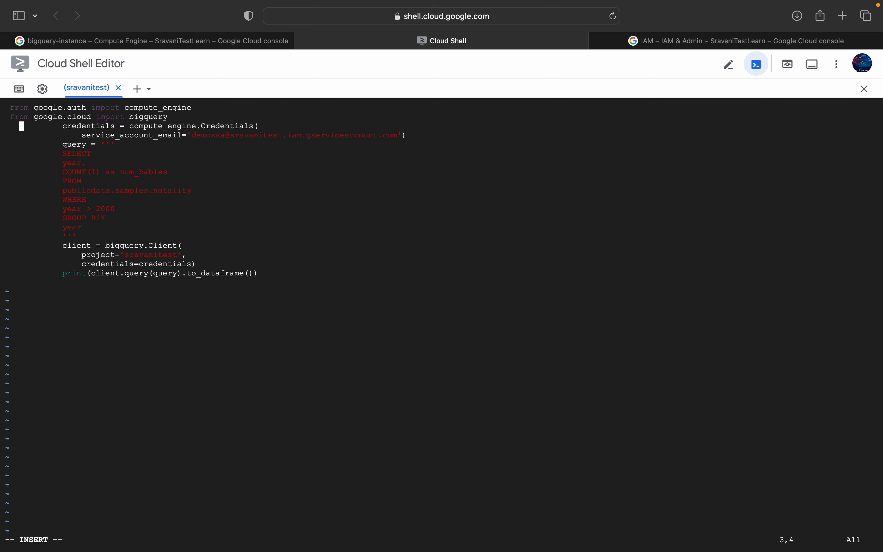
{"action": "key", "text": "Right"}
{"action": "key", "text": "Right"}
{"action": "key", "text": "BackSpace"}
{"action": "key", "text": "BackSpace"}
{"action": "key", "text": "BackSpace"}
{"action": "key", "text": "BackSpace"}
{"action": "key", "text": "BackSpace"}
{"action": "key", "text": "BackSpace"}
{"action": "key", "text": "BackSpace"}
{"action": "key", "text": "BackSpace"}
{"action": "key", "text": "BackSpace"}
{"action": "key", "text": "BackSpace"}
{"action": "key", "text": "BackSpace"}
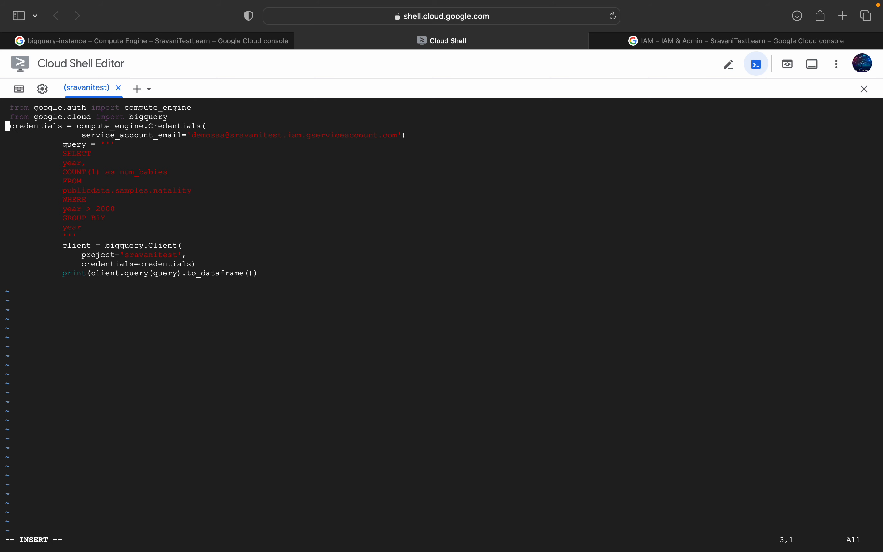
Step: Abandon the line-by-line indentation fix and quit vi to return to the VM's shell prompt
{"action": "key", "text": "Up"}
{"action": "key", "text": "Down"}
{"action": "key", "text": "Down"}
{"action": "key", "text": "Right"}
{"action": "key", "text": "Right"}
{"action": "key", "text": "Escape"}
{"action": "key", "text": "f"}
{"action": "key", "text": "Escape"}
{"action": "key", "text": "Right"}
{"action": "key", "text": "Right"}
{"action": "key", "text": "Right"}
{"action": "key", "text": "Right"}
{"action": "key", "text": "Right"}
{"action": "key", "text": "Right"}
{"action": "key", "text": "Right"}
{"action": "type", "text": ":q"}
{"action": "key", "text": "Return"}
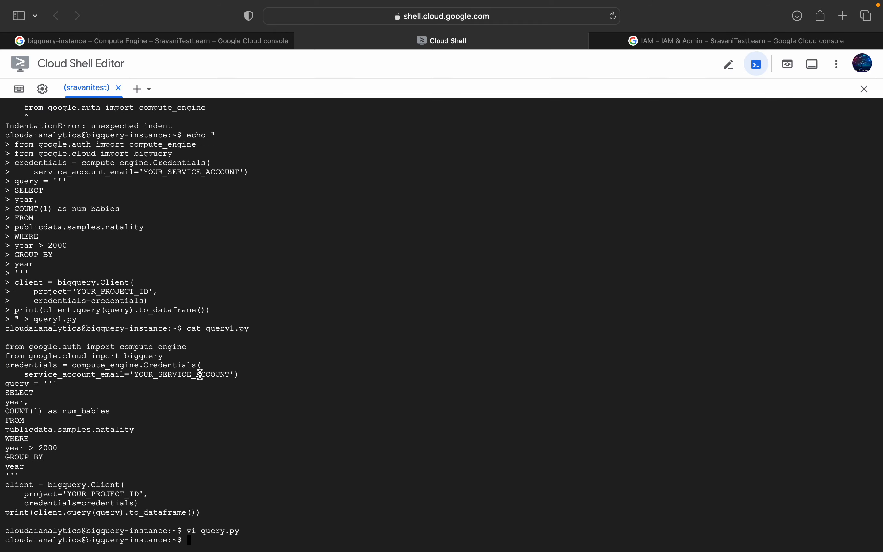
Step: In the lab notes, change the target file of both sed commands to query1.py
{"action": "key", "text": "super+Tab"}
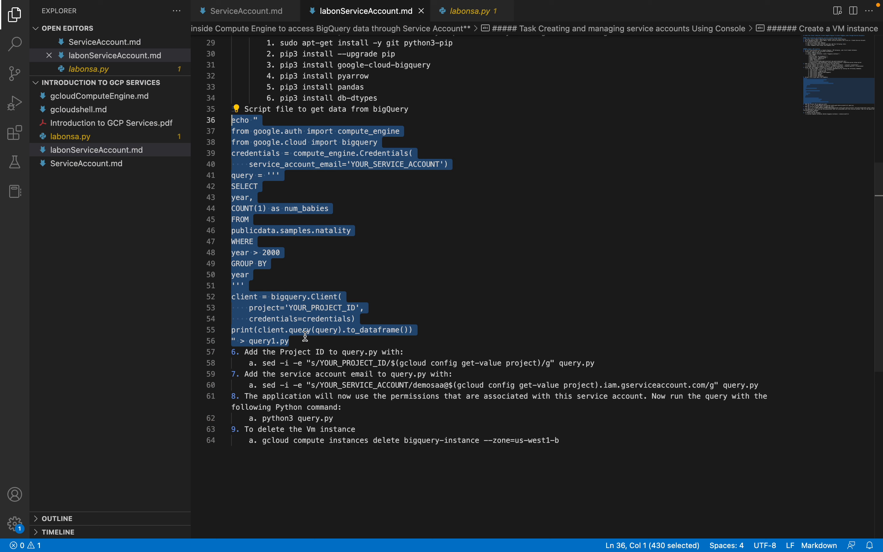
{"action": "left_click", "coordinate": [473, 350]}
{"action": "left_click", "coordinate": [582, 364]}
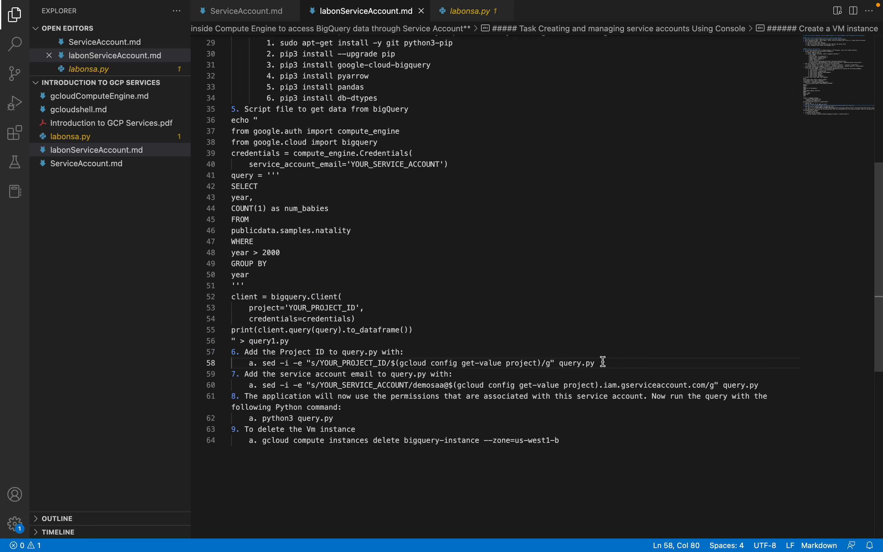
{"action": "type", "text": "1"}
{"action": "left_click", "coordinate": [742, 386]}
{"action": "type", "text": "1"}
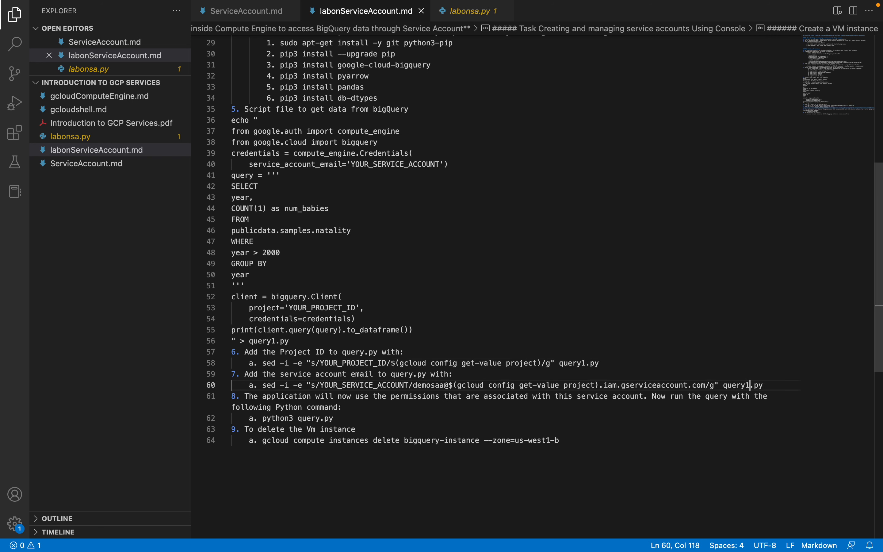
Step: Copy the sed command for YOUR_PROJECT_ID from the lab notes and run it on the VM against query1.py
{"action": "left_click_drag", "start_coordinate": [607, 364], "coordinate": [263, 363]}
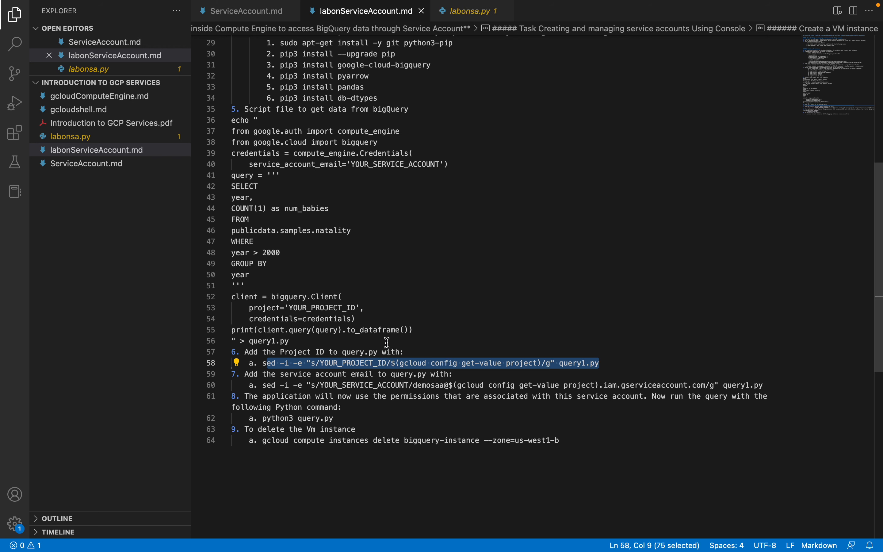
{"action": "key", "text": "super+c"}
{"action": "key", "text": "super+Tab"}
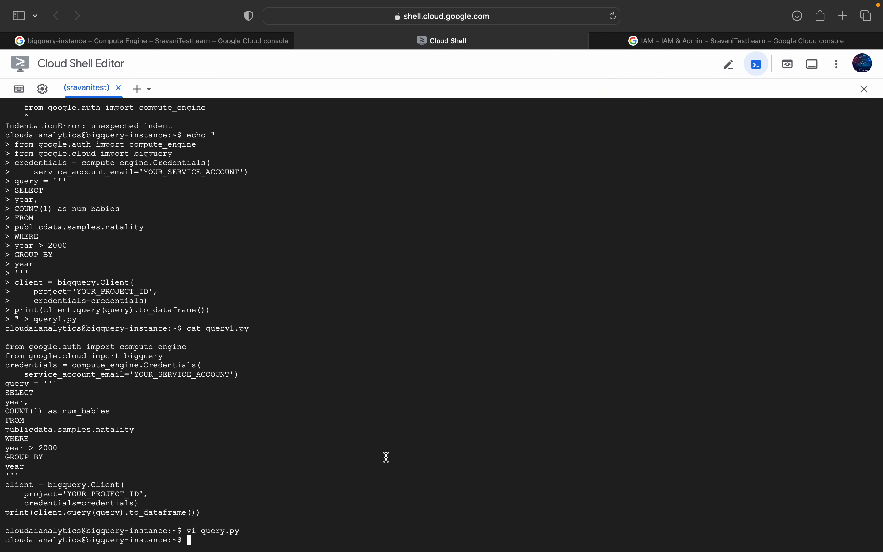
{"action": "key", "text": "super+v"}
{"action": "key", "text": "Return"}
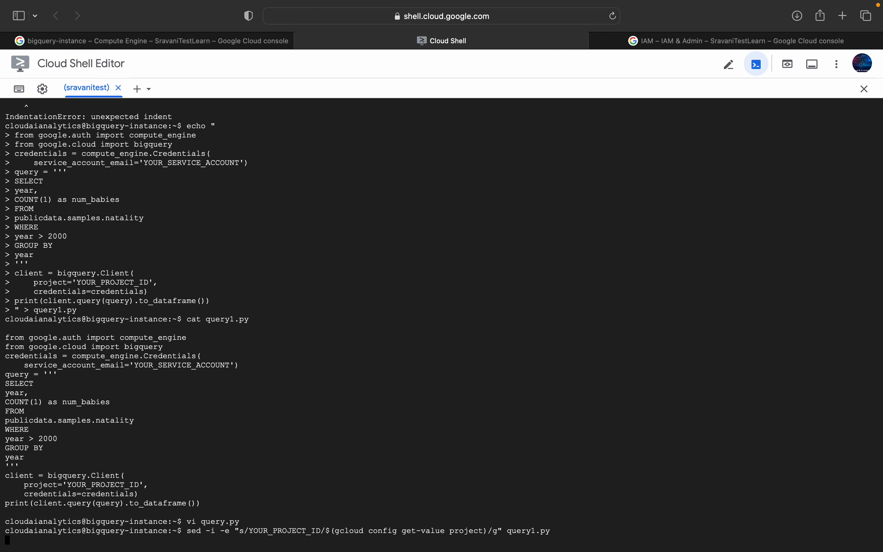
Step: Copy the sed command for YOUR_SERVICE_ACCOUNT from the lab notes and run it on the VM against query1.py
{"action": "key", "text": "super+Tab"}
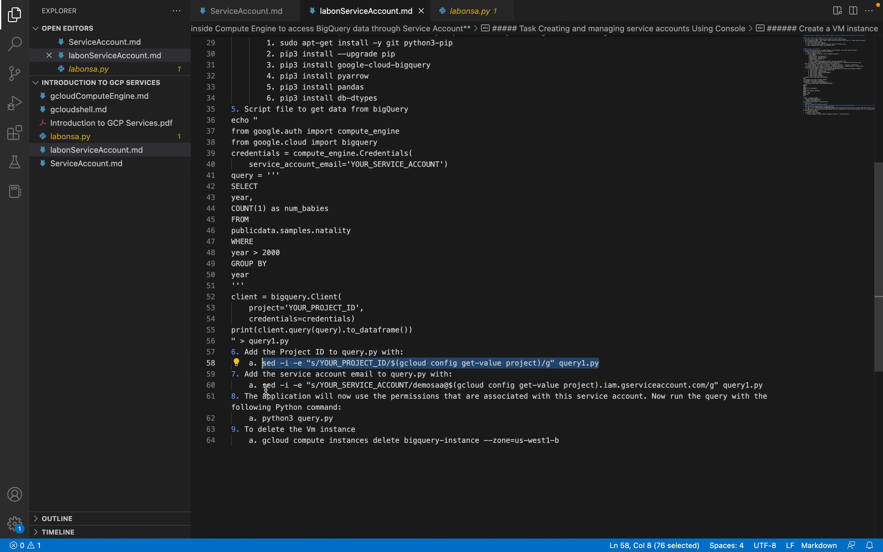
{"action": "left_click_drag", "start_coordinate": [263, 386], "coordinate": [763, 382]}
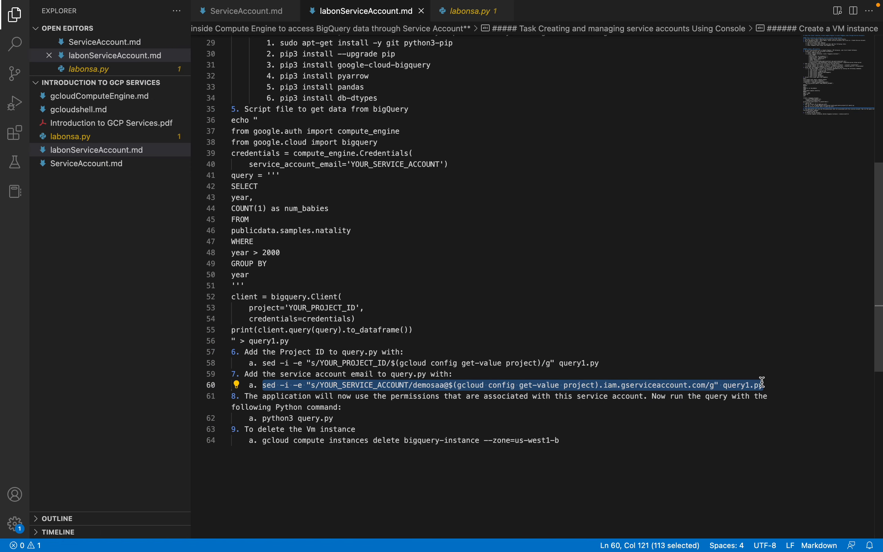
{"action": "key", "text": "super+c"}
{"action": "key", "text": "super+Tab"}
{"action": "key", "text": "super+v"}
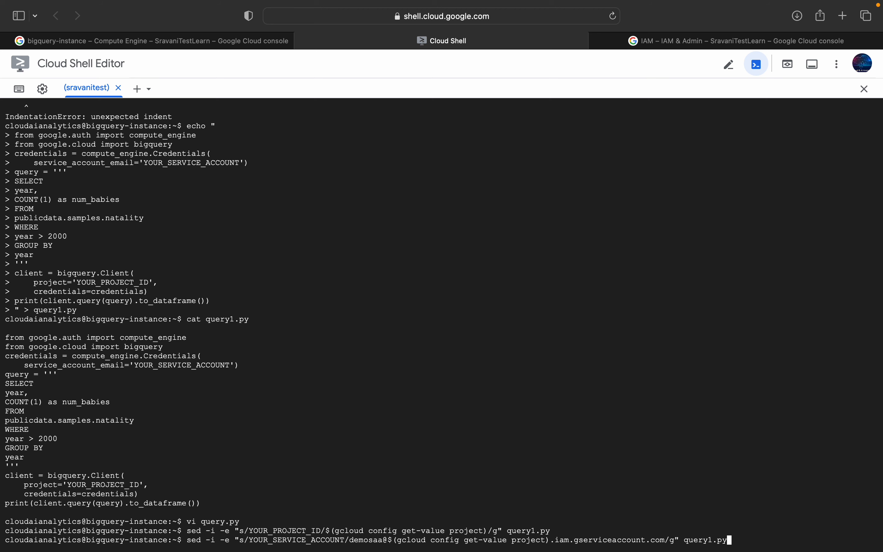
{"action": "key", "text": "Return"}
Step: Print query1.py and check its service account email, project value and indentation
{"action": "type", "text": "cat query"}
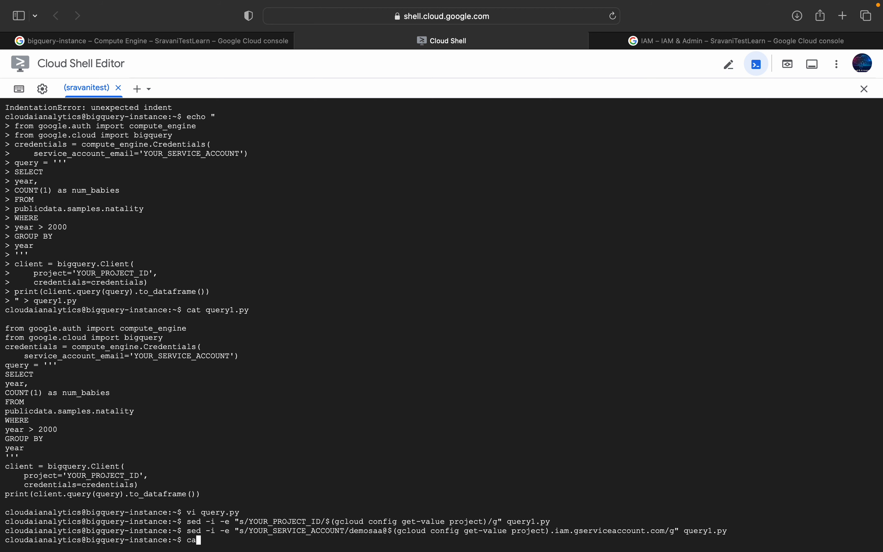
{"action": "type", "text": "1.py"}
{"action": "key", "text": "Return"}
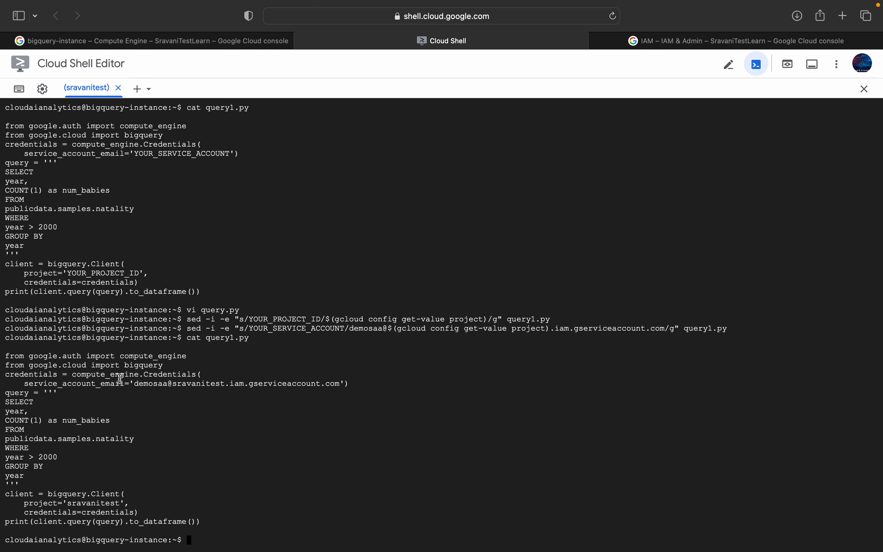
{"action": "left_click_drag", "start_coordinate": [6, 355], "coordinate": [178, 484]}
{"action": "left_click", "coordinate": [200, 548]}
Step: Run query1.py with python3 on the VM to query the BigQuery natality data
{"action": "type", "text": "python3 query1.py"}
{"action": "key", "text": "Return"}
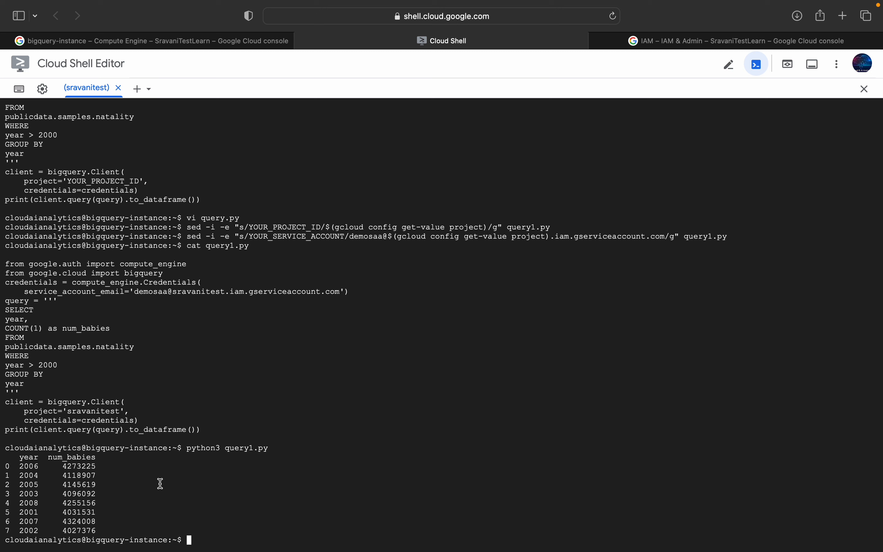
Step: Create a BigQuery dataset named datalake from the VM with bq mk
{"action": "type", "text": "bq mk datalake"}
{"action": "key", "text": "Return"}
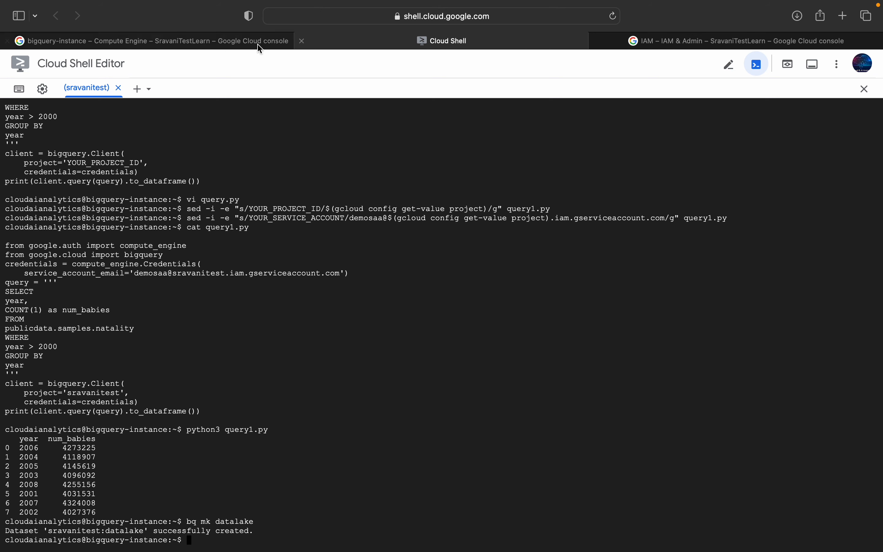
Step: Search the console for bigquery, open BigQuery and expand the sravanitest project to check for the datalake dataset
{"action": "left_click", "coordinate": [236, 42]}
{"action": "left_click", "coordinate": [665, 37]}
{"action": "left_click", "coordinate": [444, 65]}
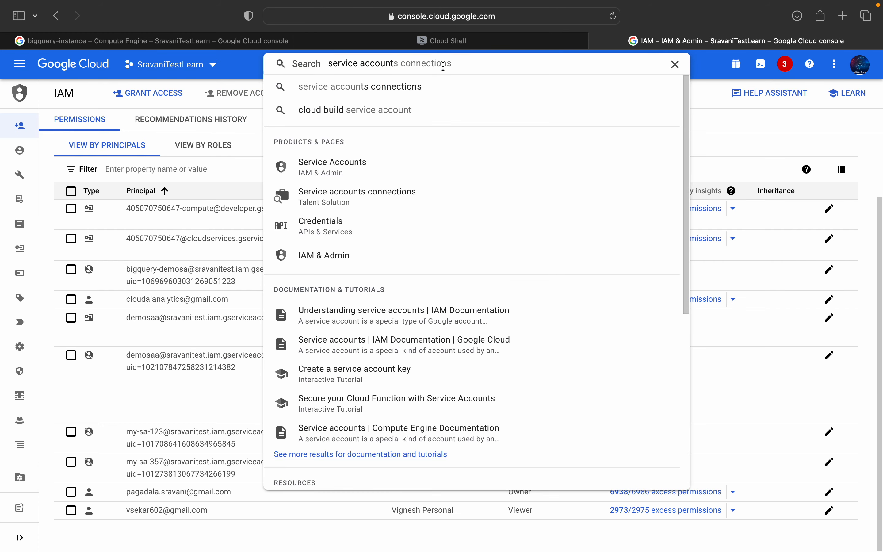
{"action": "key", "text": "BackSpace"}
{"action": "key", "text": "BackSpace"}
{"action": "key", "text": "BackSpace"}
{"action": "key", "text": "BackSpace"}
{"action": "key", "text": "BackSpace"}
{"action": "key", "text": "BackSpace"}
{"action": "key", "text": "BackSpace"}
{"action": "key", "text": "BackSpace"}
{"action": "key", "text": "BackSpace"}
{"action": "key", "text": "BackSpace"}
{"action": "key", "text": "BackSpace"}
{"action": "key", "text": "BackSpace"}
{"action": "key", "text": "BackSpace"}
{"action": "key", "text": "BackSpace"}
{"action": "key", "text": "BackSpace"}
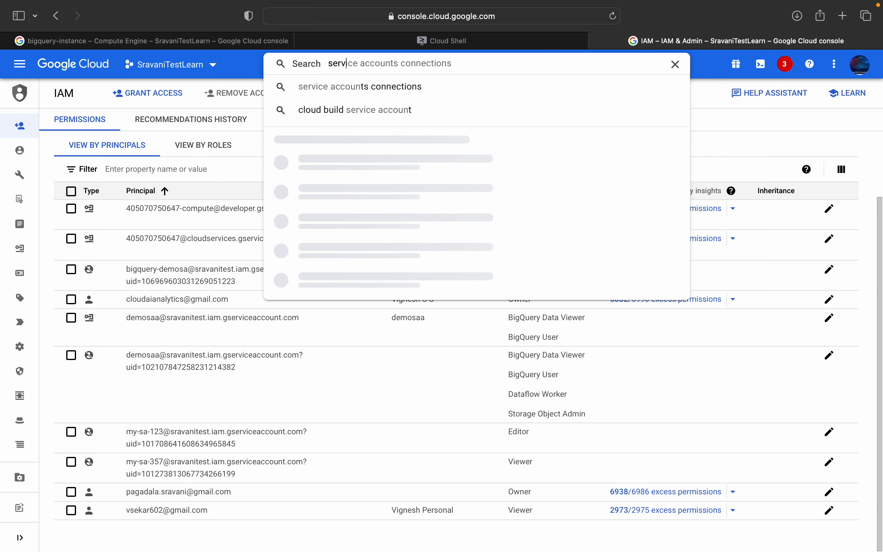
{"action": "type", "text": "bigquery"}
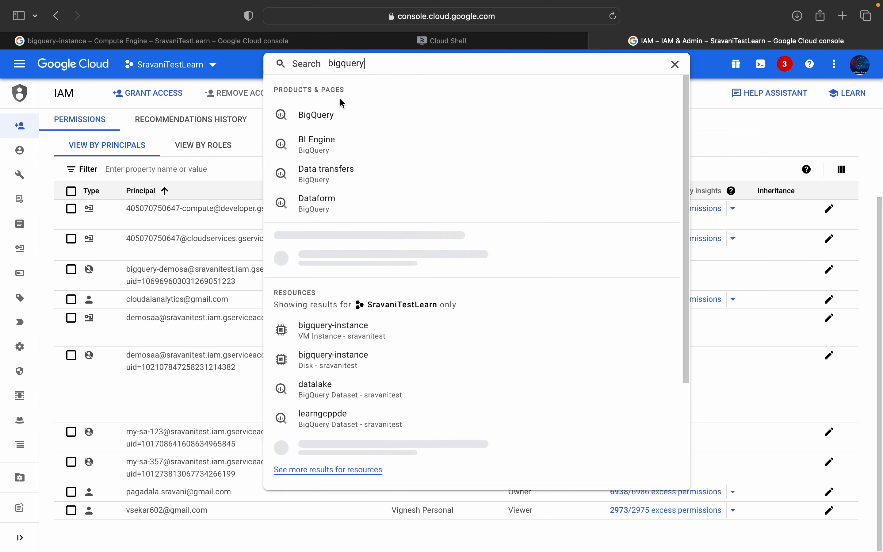
{"action": "left_click", "coordinate": [339, 115]}
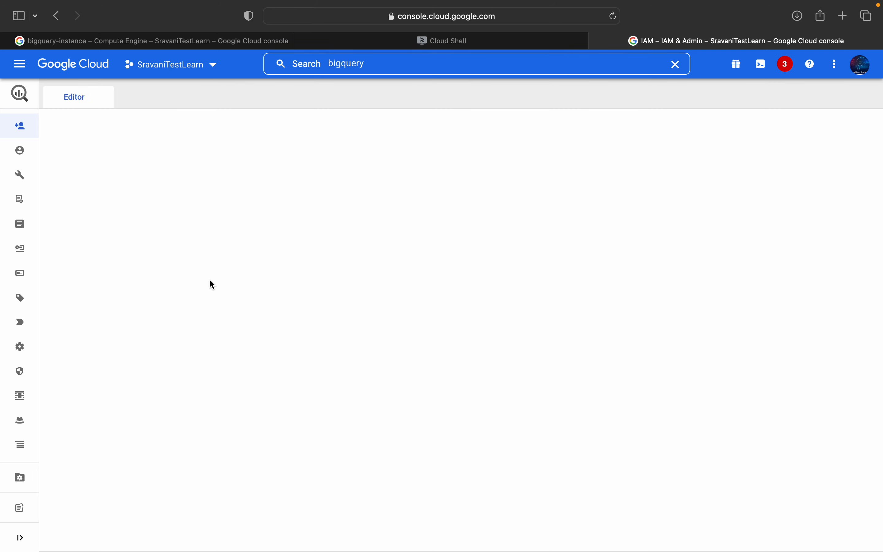
{"action": "left_click", "coordinate": [54, 182]}
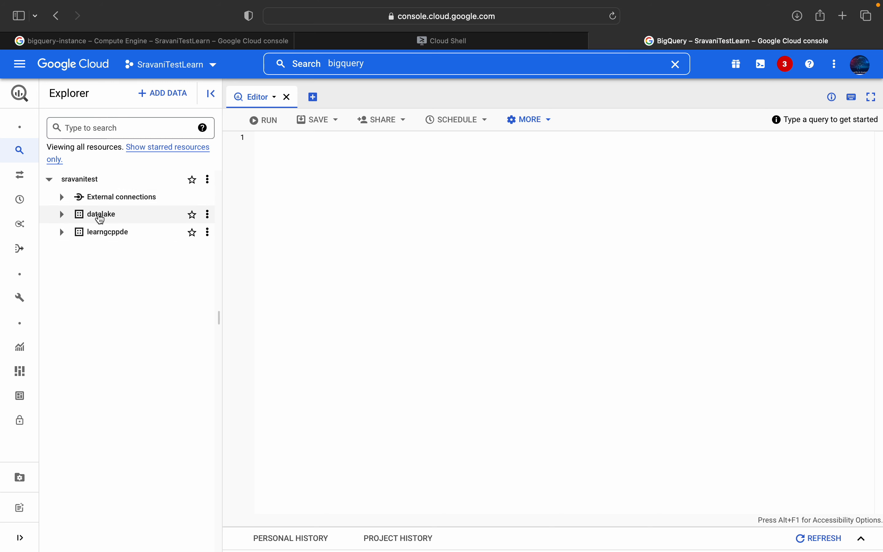
Step: Create a second BigQuery dataset named datalake1 from the VM session with bq mk
{"action": "left_click", "coordinate": [193, 40]}
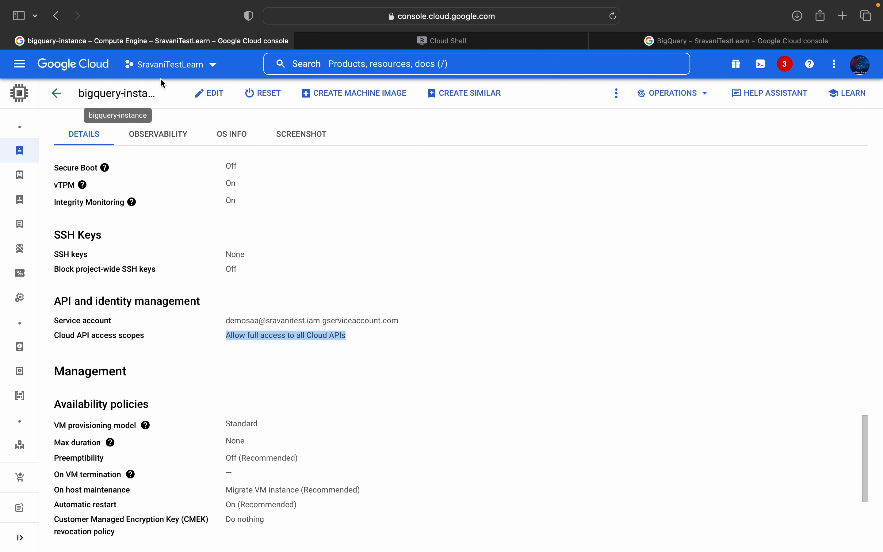
{"action": "left_click", "coordinate": [376, 41]}
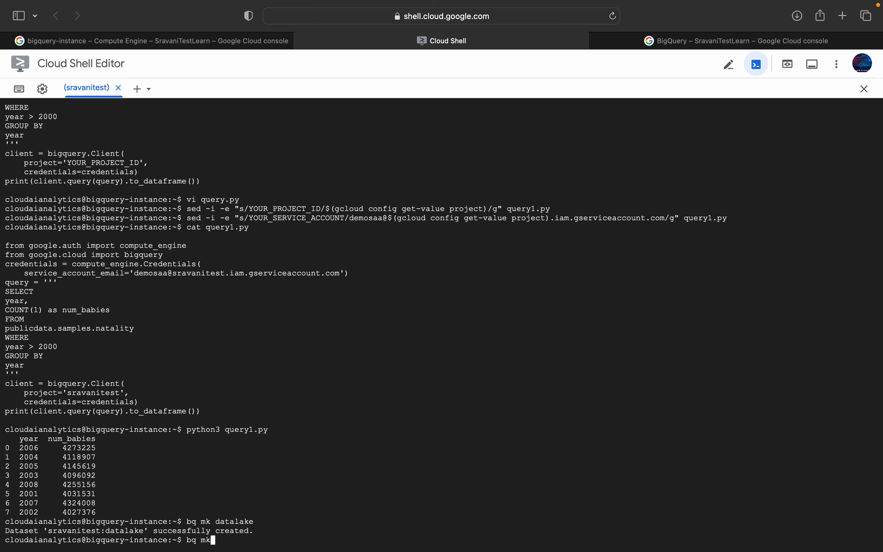
{"action": "type", "text": "bq mk datalake1"}
{"action": "key", "text": "Return"}
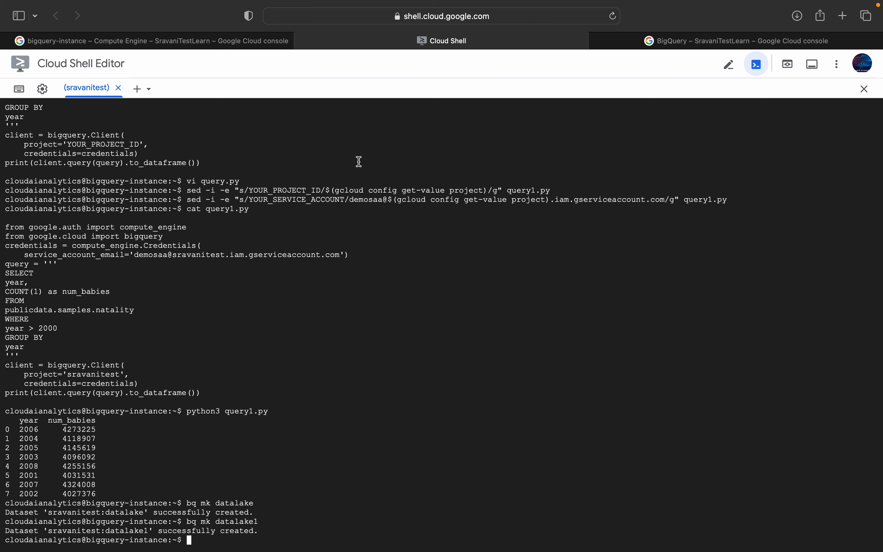
Step: Check the dataset list of the sravanitest project in BigQuery for datalake1
{"action": "left_click", "coordinate": [664, 46]}
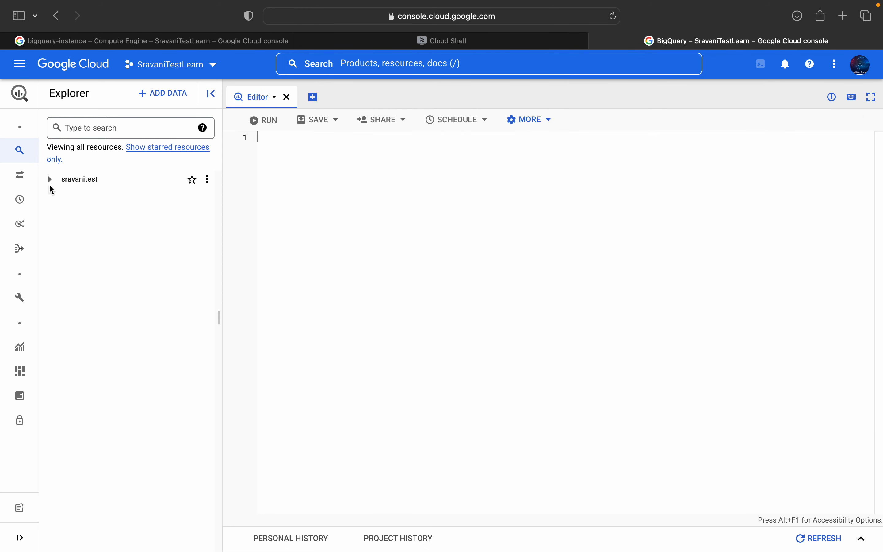
{"action": "left_click", "coordinate": [50, 180]}
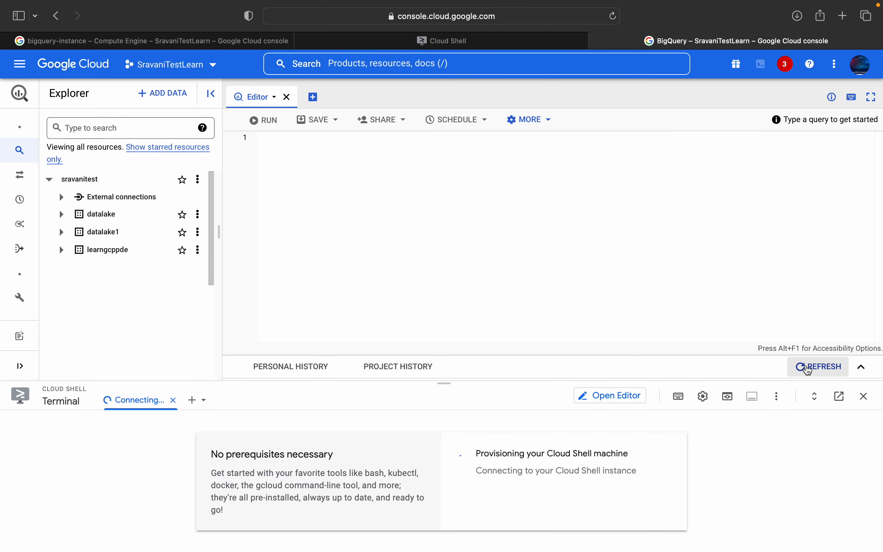
{"action": "left_click", "coordinate": [862, 367]}
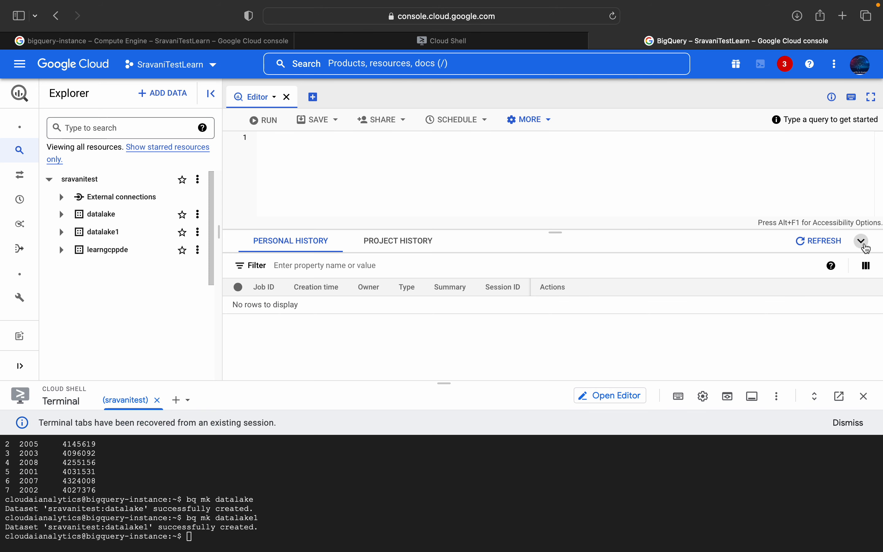
{"action": "left_click", "coordinate": [862, 242]}
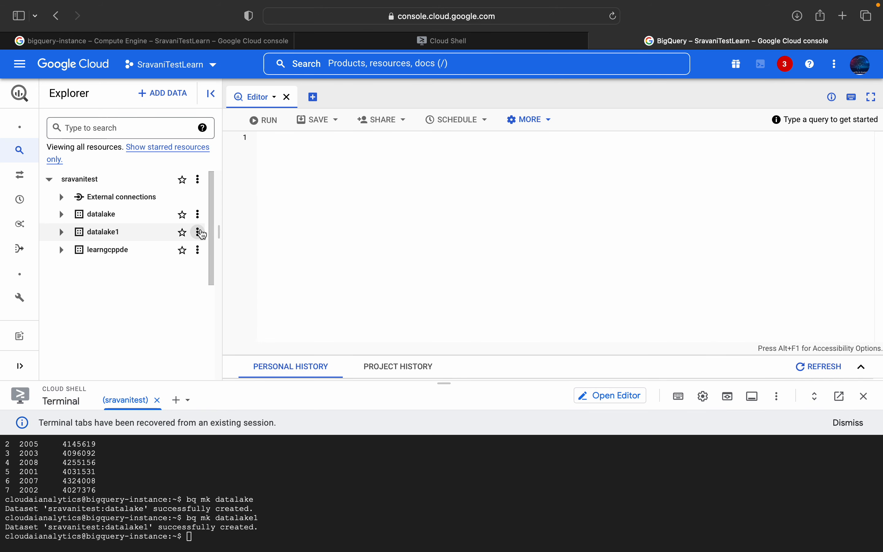
Step: Delete the datalake1 dataset from the sravanitest project, confirming with the word delete
{"action": "left_click", "coordinate": [202, 235]}
{"action": "left_click", "coordinate": [229, 370]}
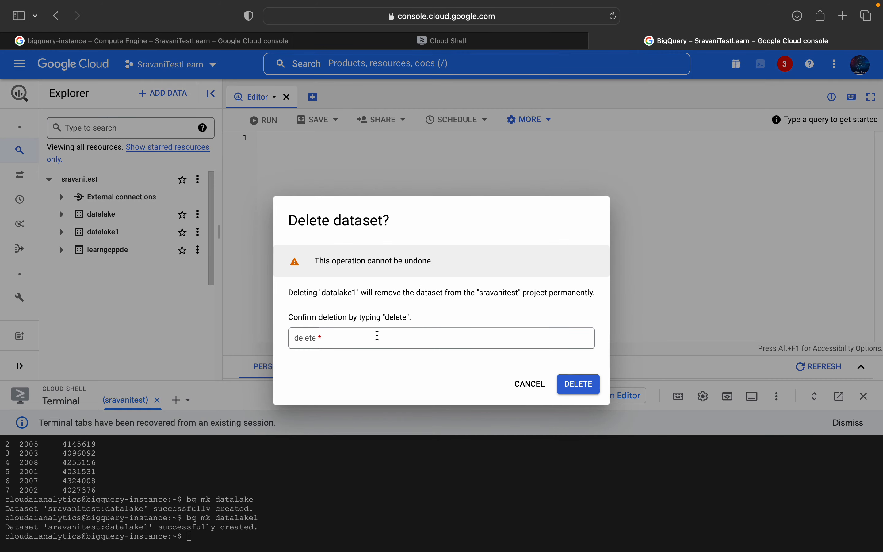
{"action": "left_click", "coordinate": [378, 335]}
{"action": "type", "text": "delete"}
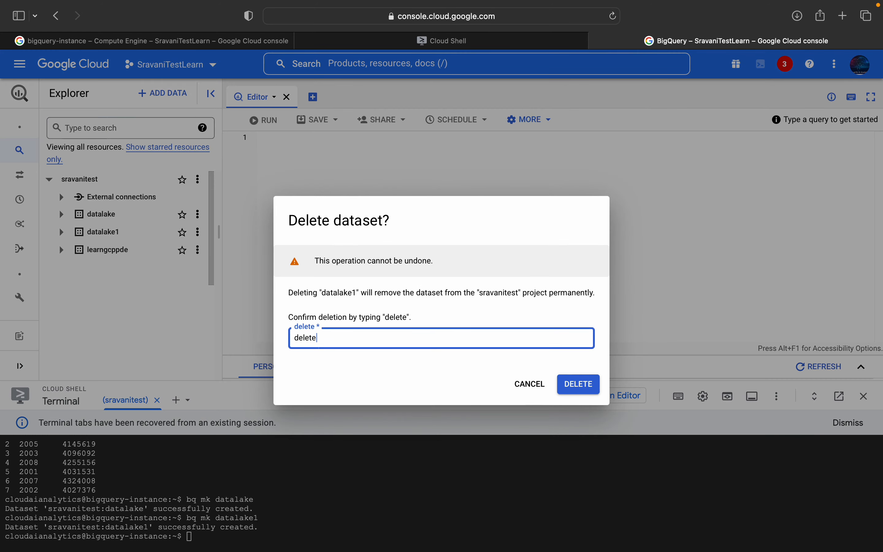
{"action": "key", "text": "super+a"}
{"action": "left_click", "coordinate": [576, 385]}
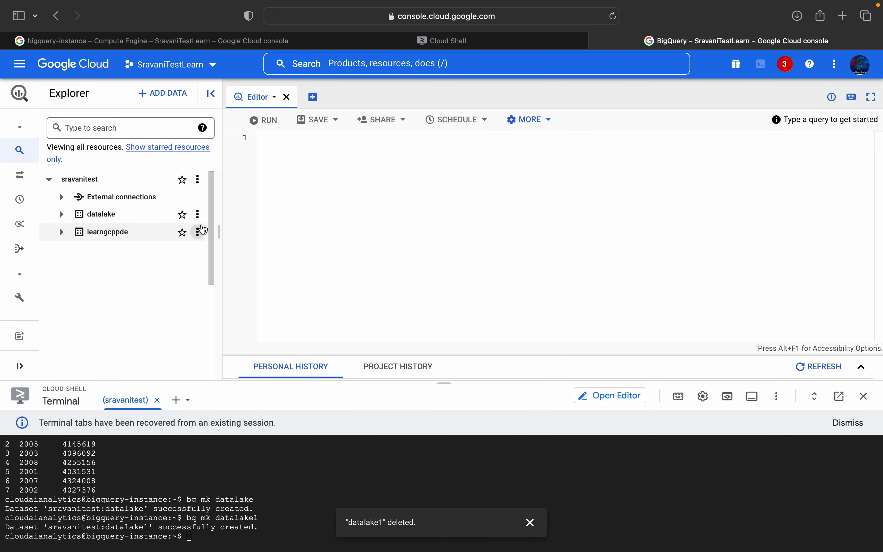
Step: Delete the datalake dataset from the sravanitest project, confirming with the word delete
{"action": "left_click", "coordinate": [198, 216]}
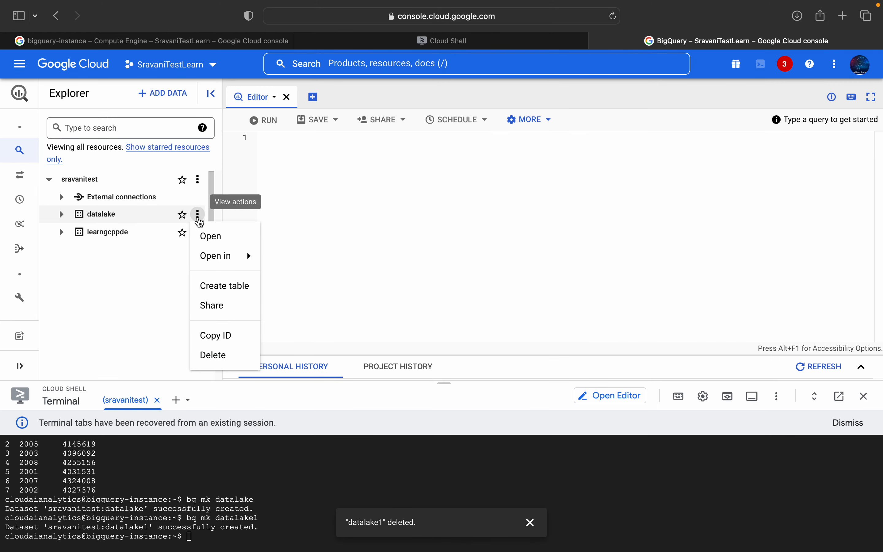
{"action": "left_click", "coordinate": [208, 355]}
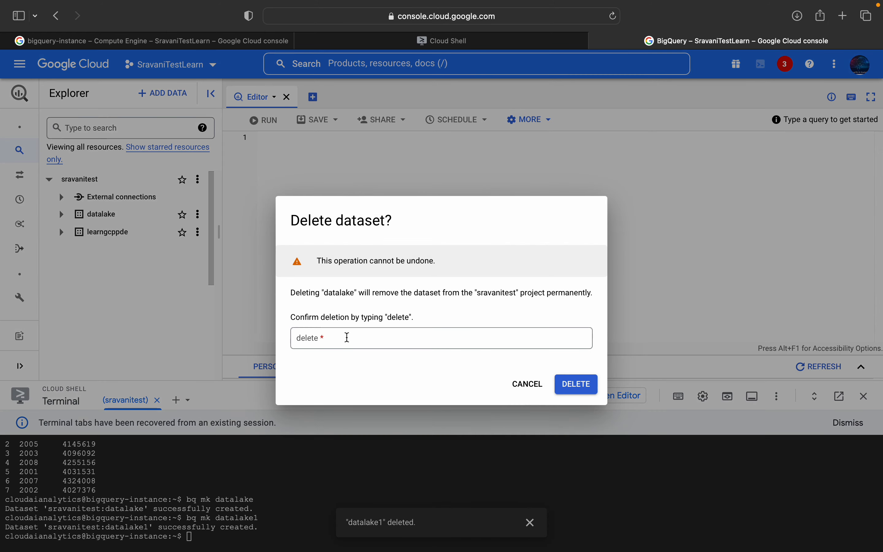
{"action": "left_click", "coordinate": [347, 337]}
{"action": "type", "text": "delete"}
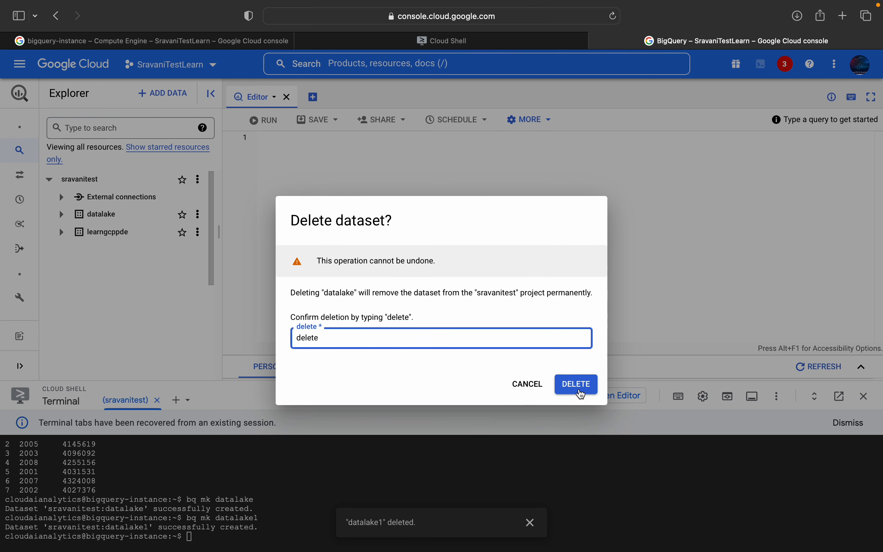
{"action": "left_click", "coordinate": [580, 385]}
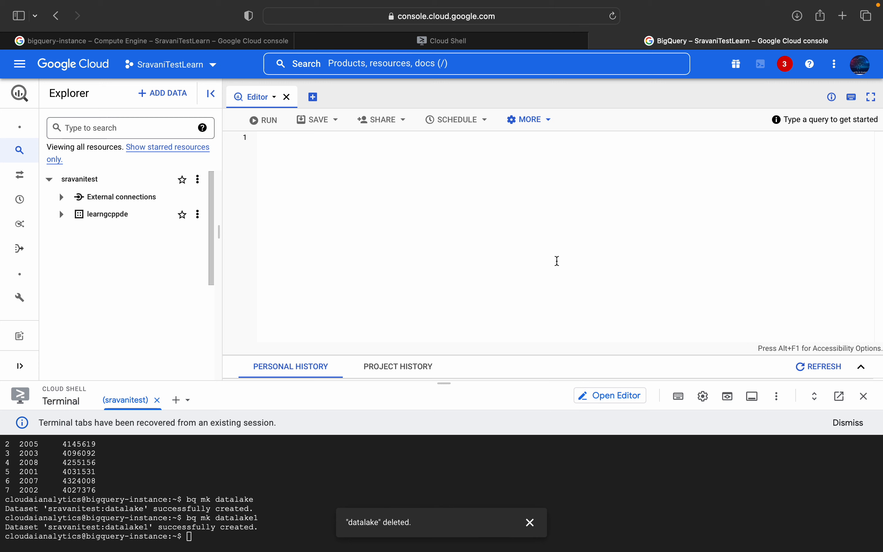
Step: Close the separate Cloud Shell browser tab whose session was transferred to the BigQuery page
{"action": "left_click", "coordinate": [456, 46]}
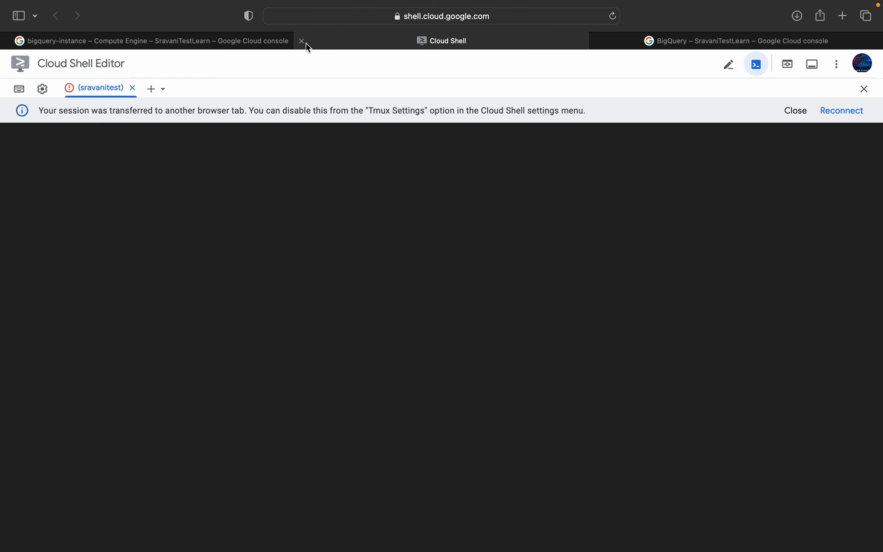
{"action": "left_click", "coordinate": [303, 42]}
{"action": "left_click", "coordinate": [490, 222]}
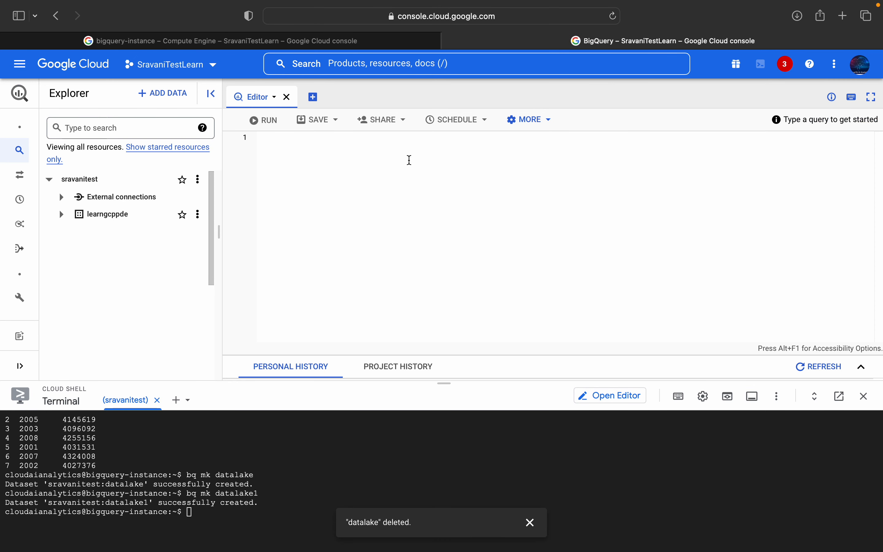
Step: Return to the VM instances list and copy the gcloud delete command for bigquery-instance from labonServiceAccount.md in the code editor
{"action": "left_click", "coordinate": [324, 41]}
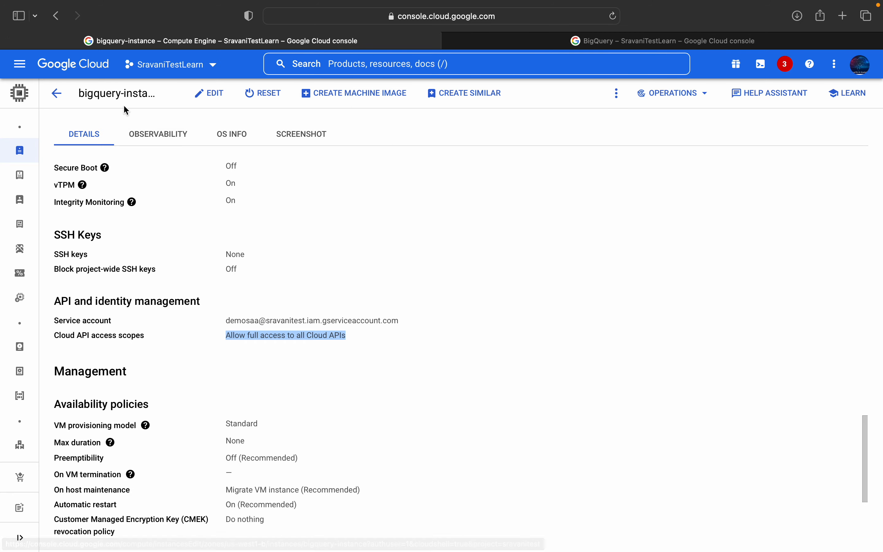
{"action": "left_click", "coordinate": [57, 94]}
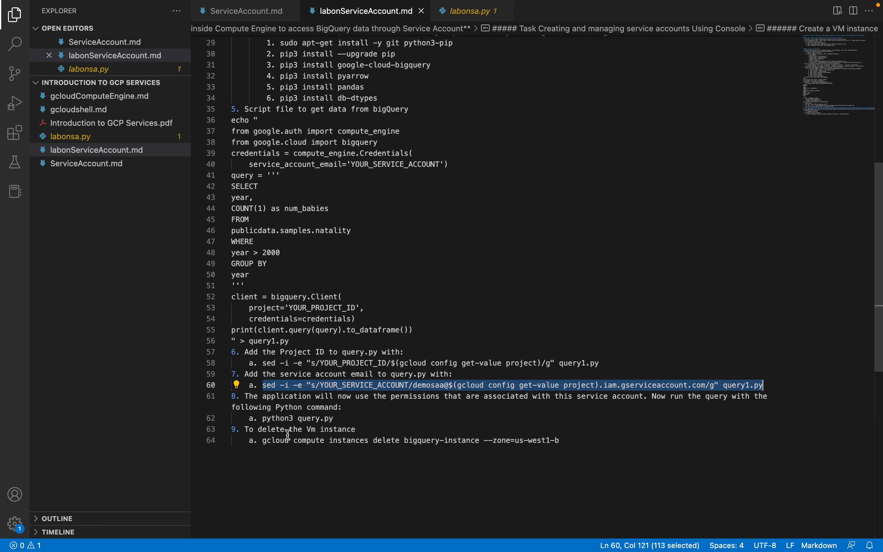
{"action": "left_click_drag", "start_coordinate": [263, 440], "coordinate": [561, 434]}
{"action": "key", "text": "super+c"}
{"action": "key", "text": "super+Tab"}
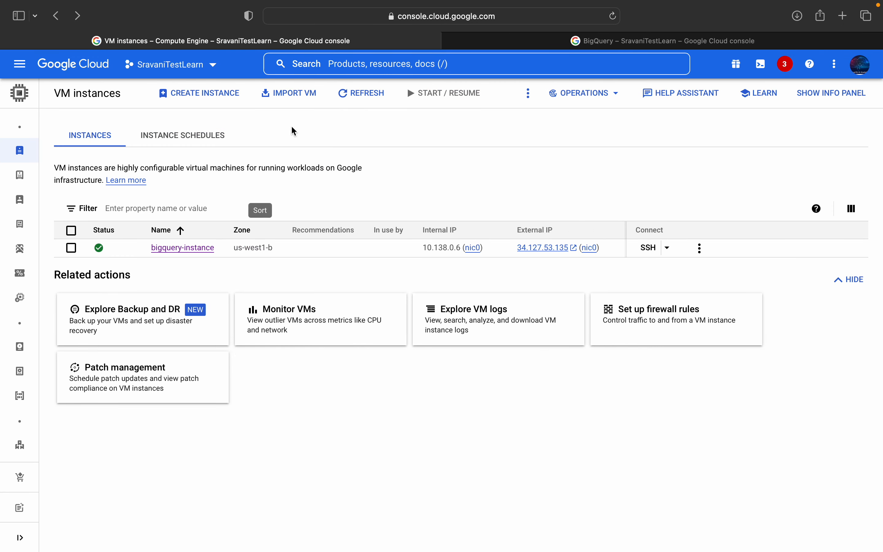
Step: Leave the bigquery-instance SSH session with exit in the BigQuery page's Cloud Shell and dismiss the deletion notice
{"action": "left_click", "coordinate": [619, 40]}
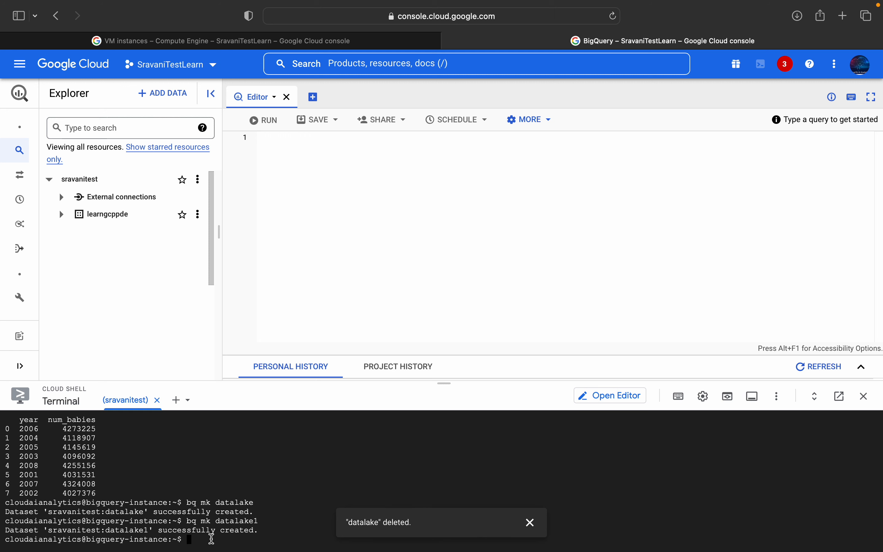
{"action": "type", "text": "xit"}
{"action": "key", "text": "Return"}
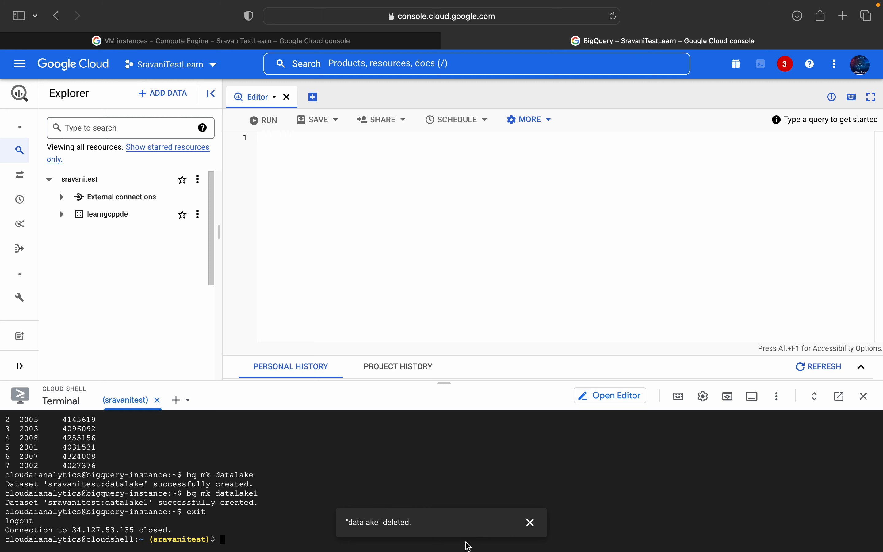
{"action": "left_click", "coordinate": [530, 523]}
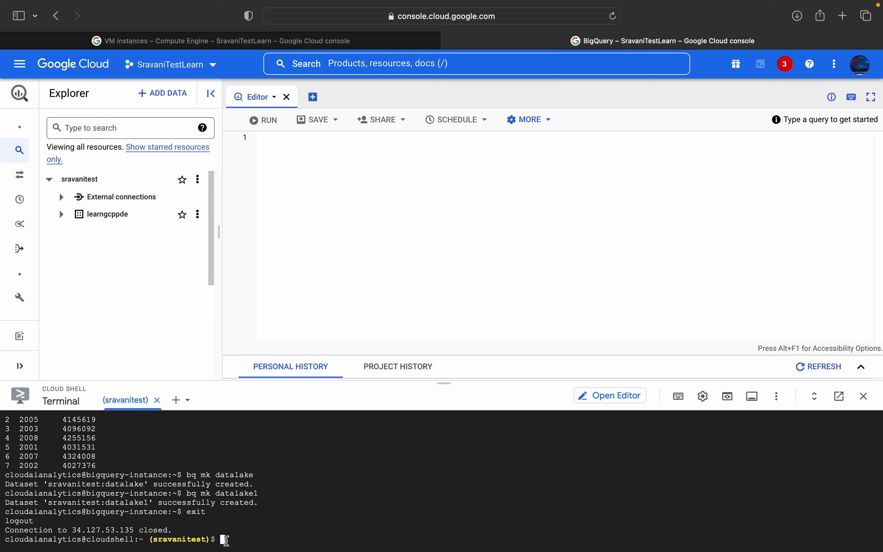
Step: Run gcloud compute instances delete bigquery-instance --zone=us-west1-b in Cloud Shell and answer y to confirm
{"action": "key", "text": "super+v"}
{"action": "key", "text": "Return"}
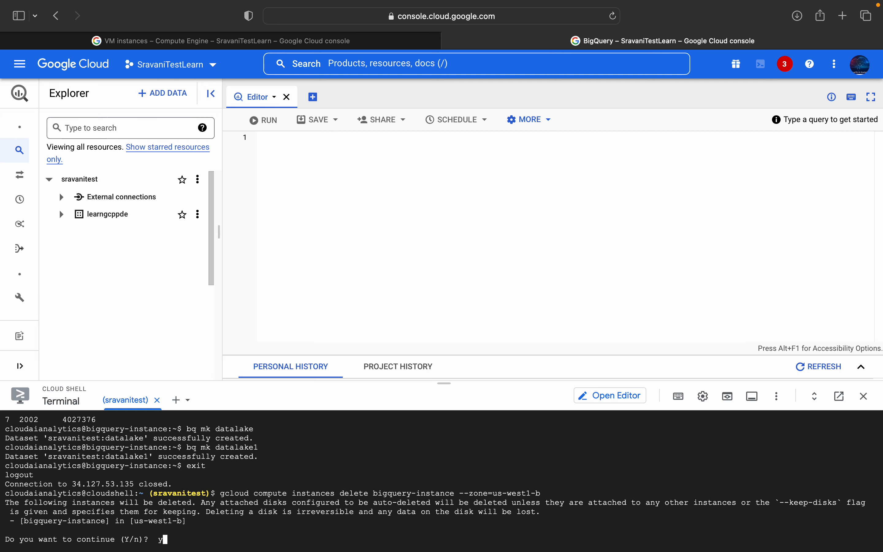
{"action": "type", "text": "y"}
{"action": "key", "text": "Return"}
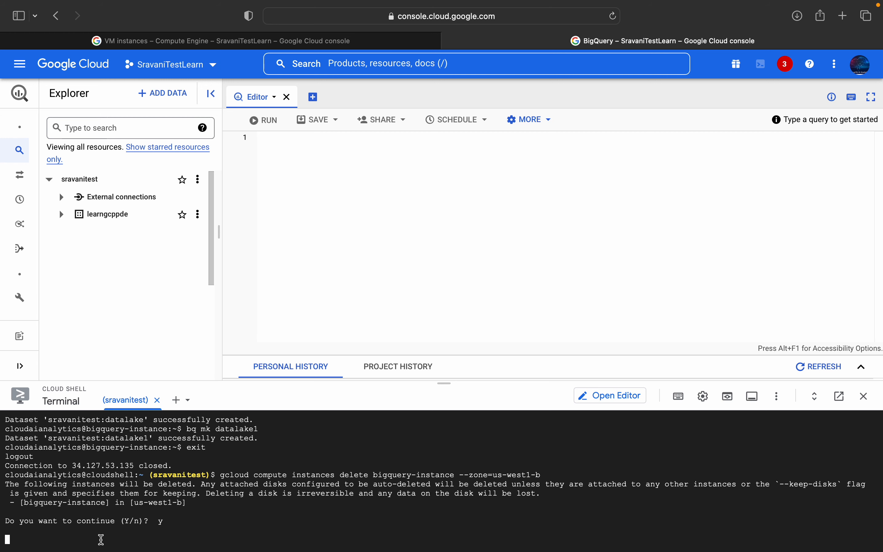
Step: Check the deletion of bigquery-instance in the Cloud Shell output and the refreshed VM instances list
{"action": "left_click", "coordinate": [184, 41]}
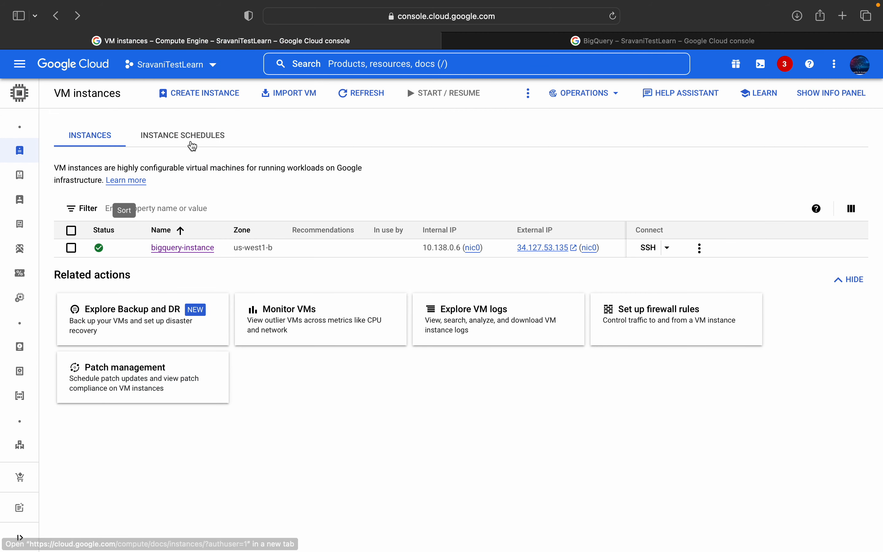
{"action": "left_click", "coordinate": [345, 99]}
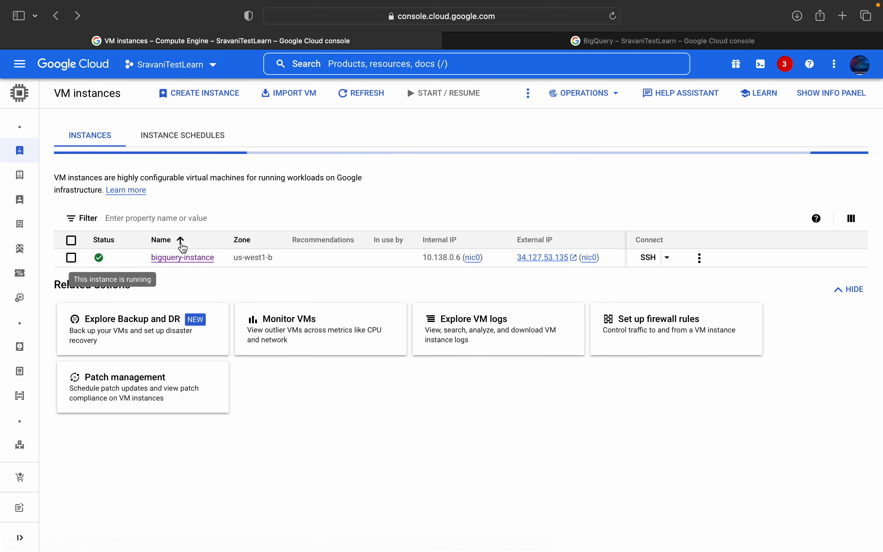
{"action": "left_click", "coordinate": [572, 43]}
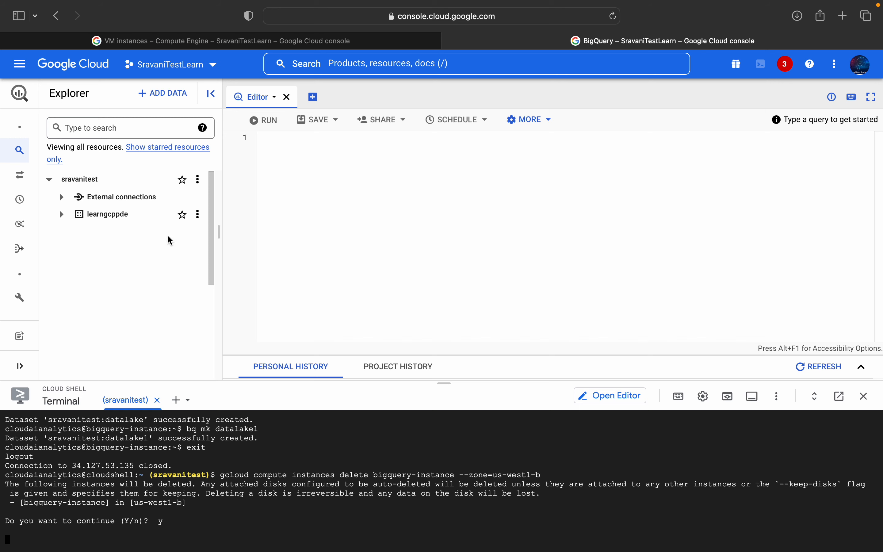
{"action": "left_click", "coordinate": [221, 41]}
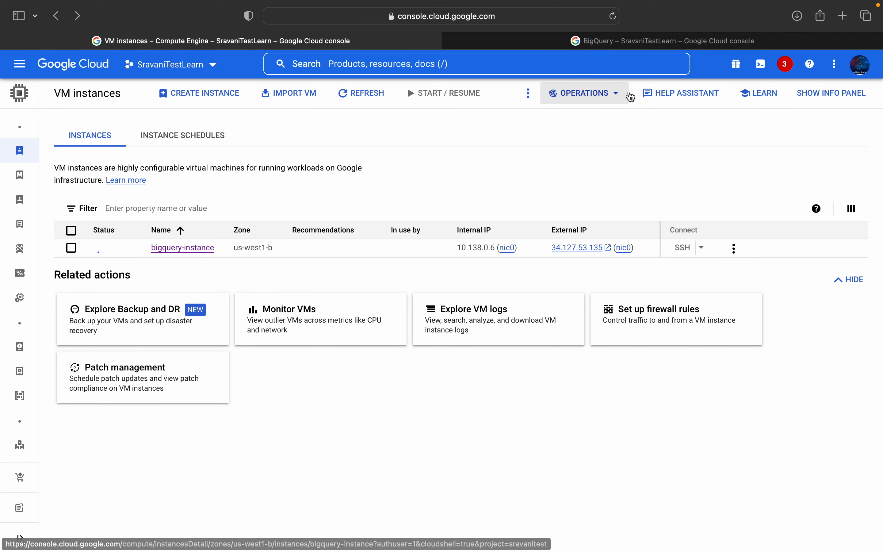
{"action": "mouse_move", "coordinate": [108, 252]}
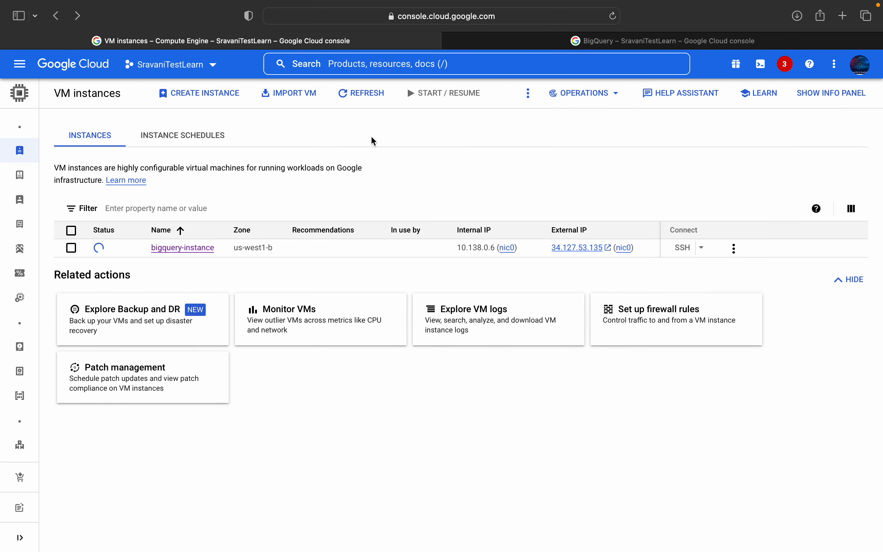
{"action": "left_click", "coordinate": [686, 41]}
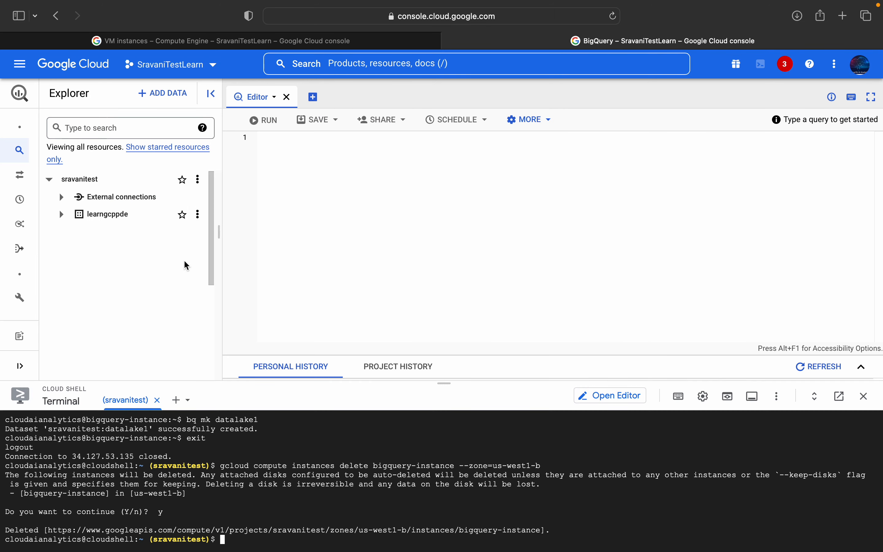
{"action": "left_click", "coordinate": [199, 46]}
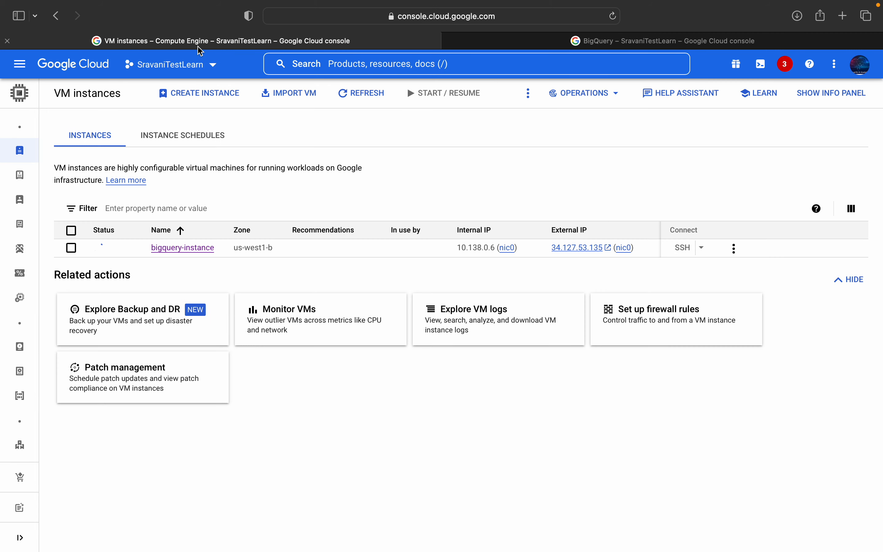
{"action": "left_click", "coordinate": [374, 98]}
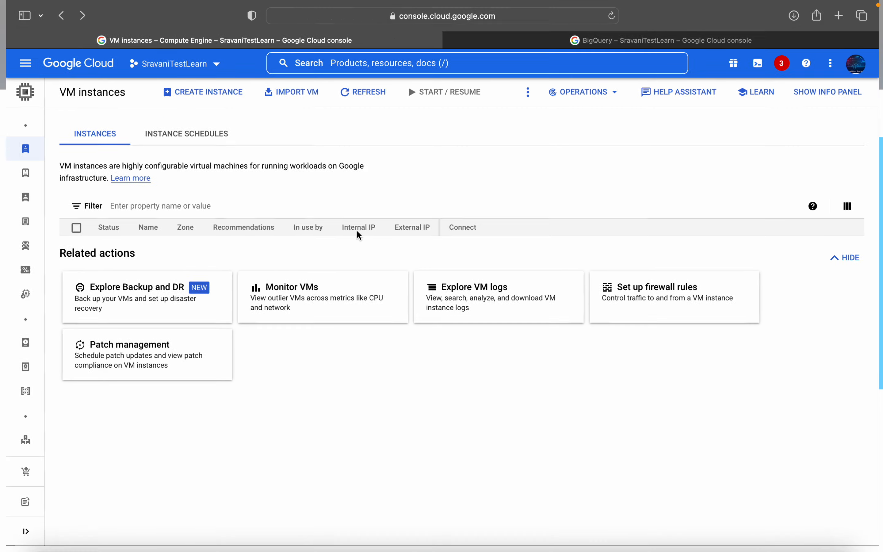
{"action": "key", "text": "ctrl+Up"}
{"action": "left_click", "coordinate": [344, 62]}
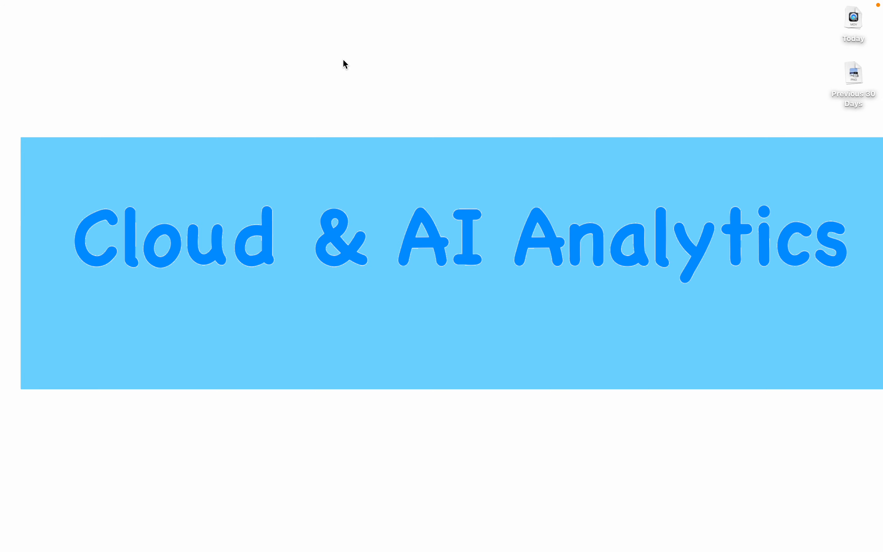